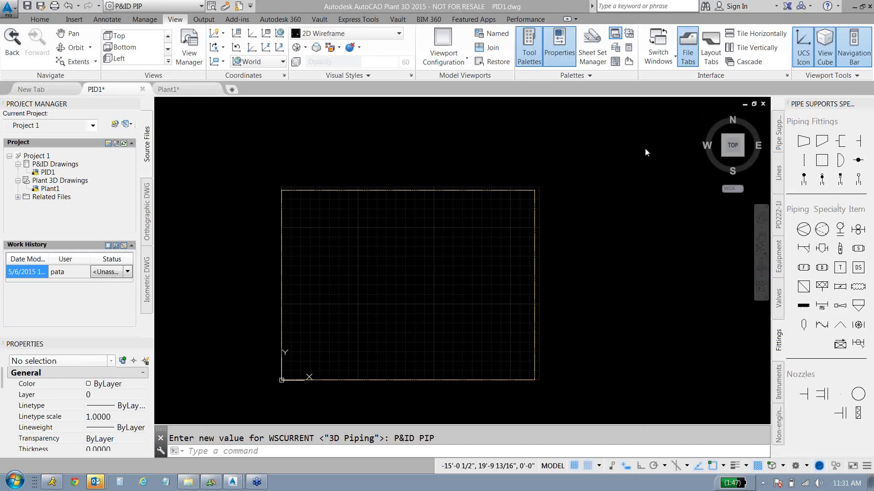
- Place a storage tank from the Equipment palette at its default size
left_click(779, 259)
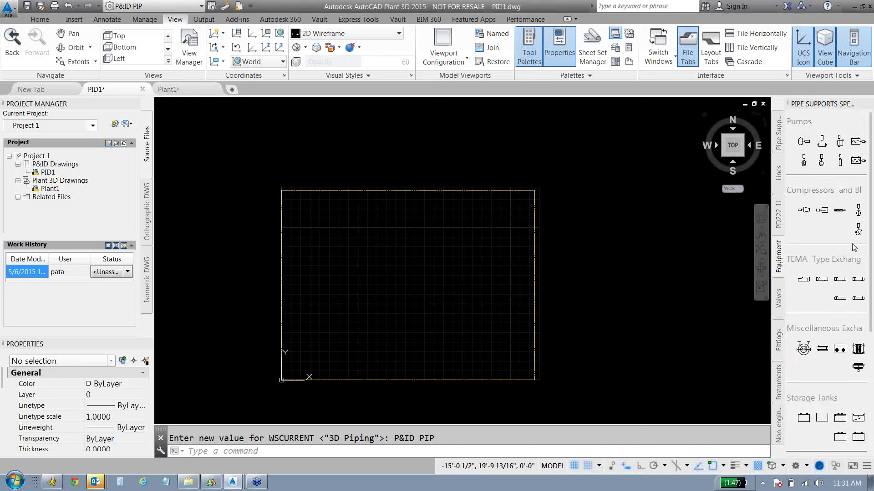
scroll(870, 196, "down", 5)
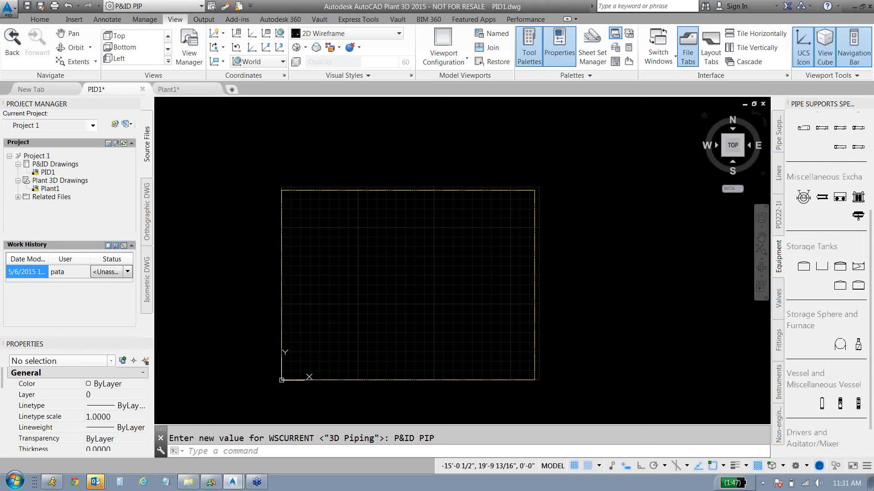
left_click(804, 259)
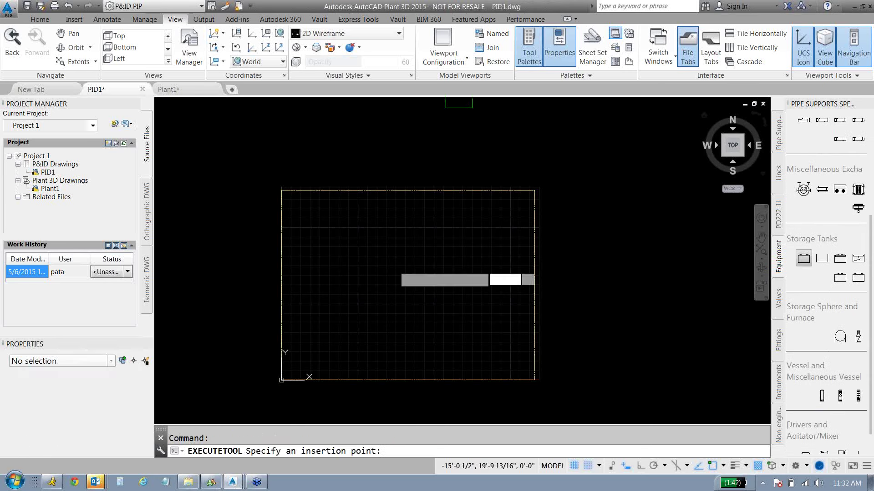
scroll(305, 240, "up", 2)
left_click(304, 241)
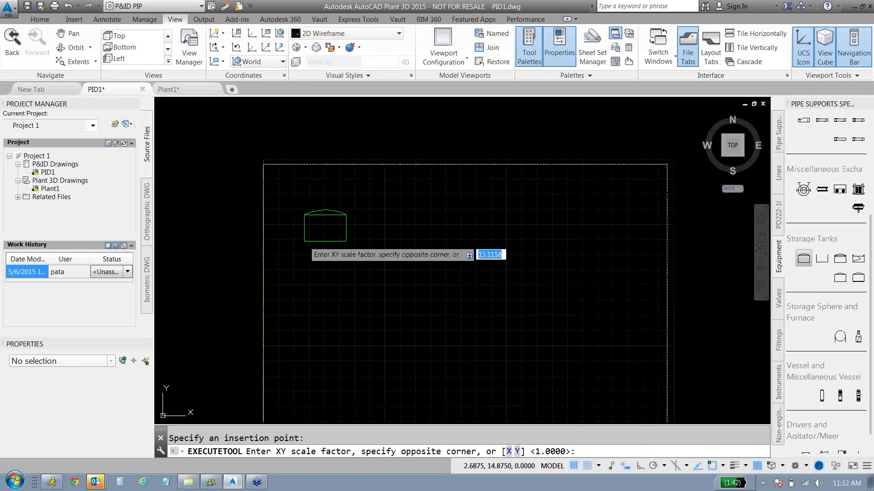
key("Return")
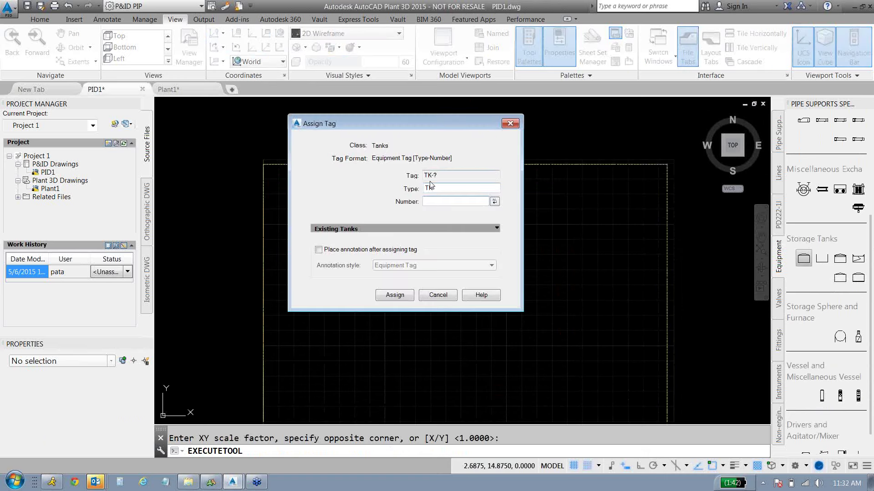
- Tag the tank TK-001 and place its tag label inside the tank
left_click(494, 202)
left_click(319, 249)
left_click(394, 294)
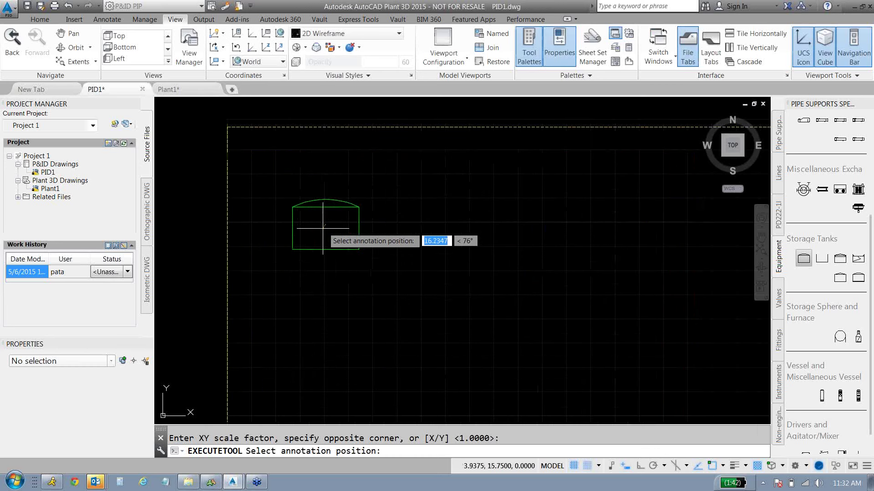
scroll(324, 227, "up", 5)
left_click(325, 223)
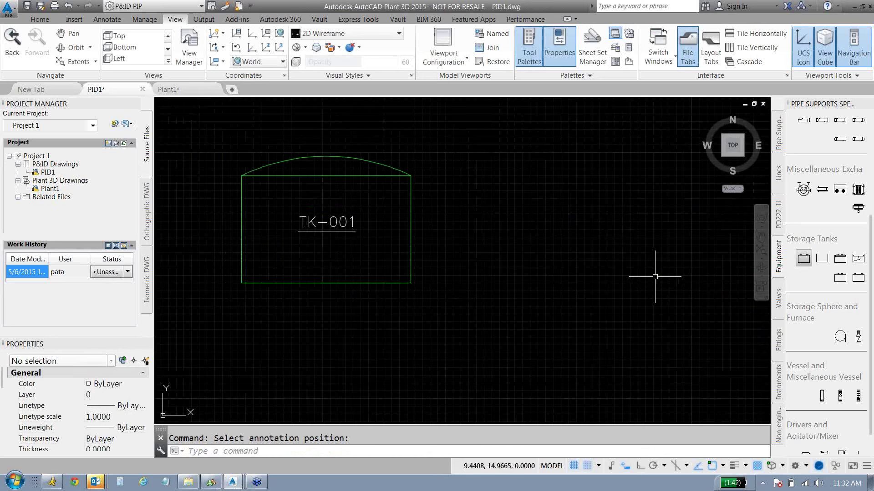
scroll(615, 275, "down", 4)
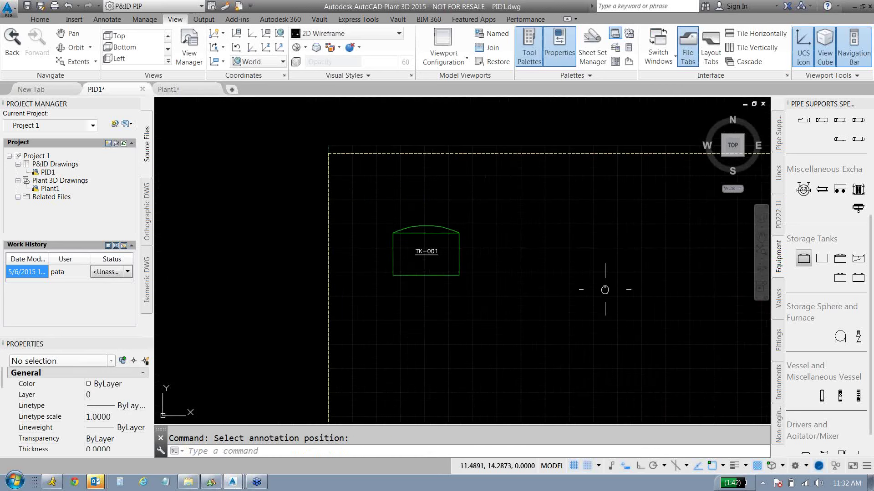
scroll(819, 205, "up", 3)
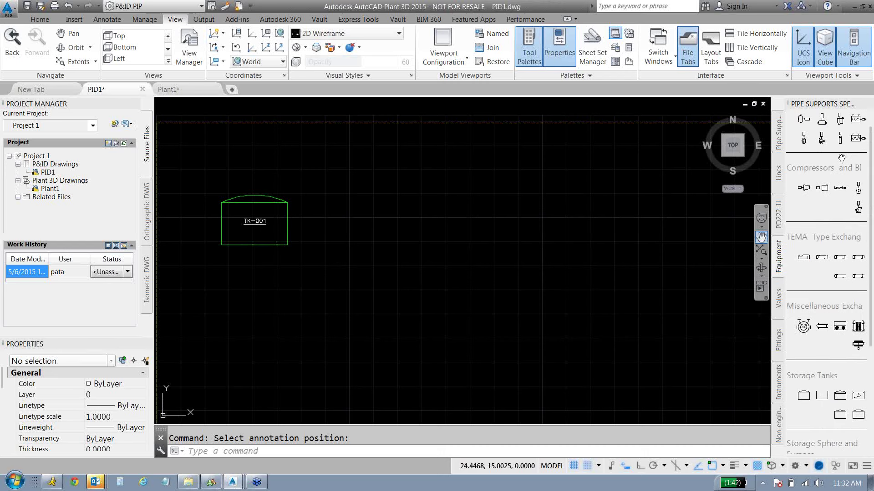
- Insert a pump right of the tank, tag it P-001 and place its label
left_click(803, 121)
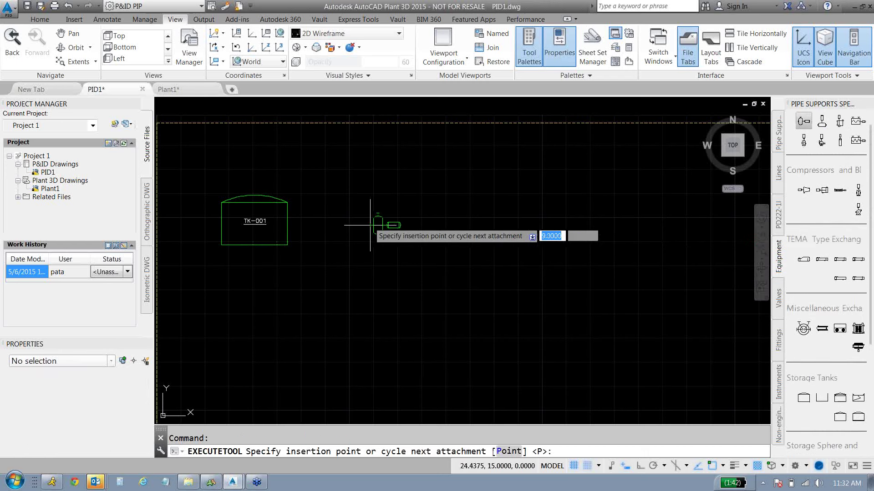
scroll(369, 217, "up", 2)
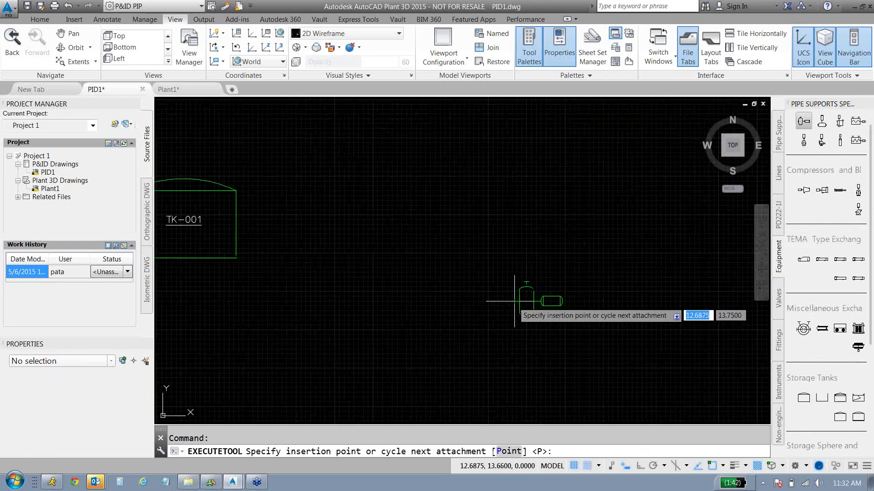
left_click(533, 330)
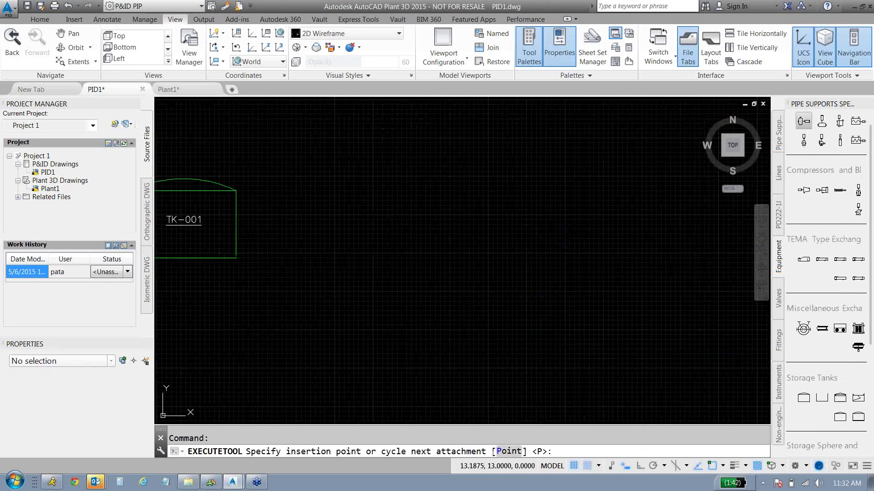
left_click(494, 201)
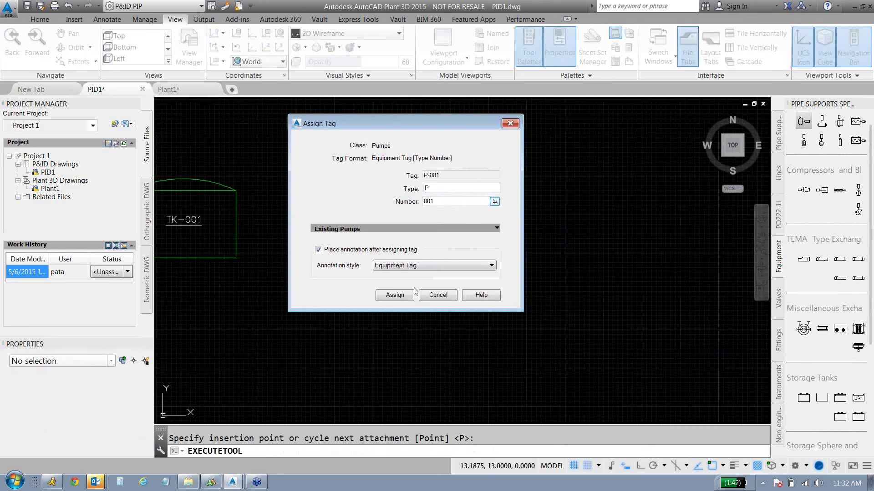
left_click(395, 295)
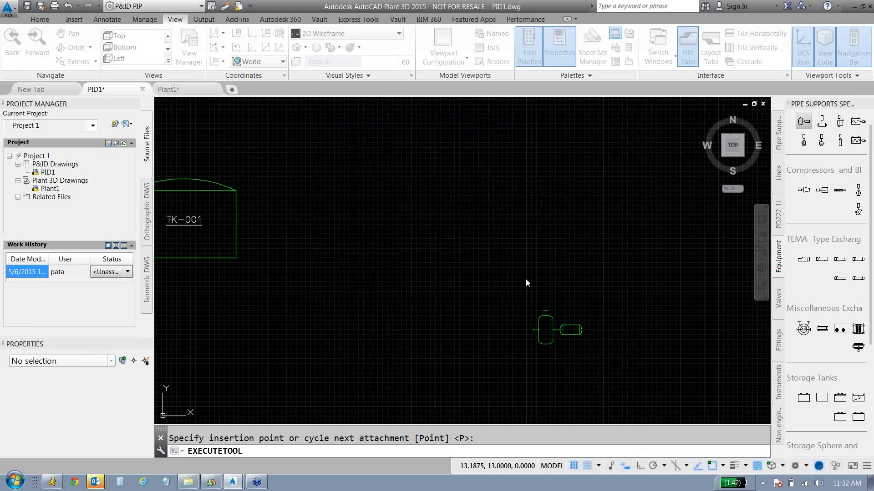
scroll(586, 315, "up", 5)
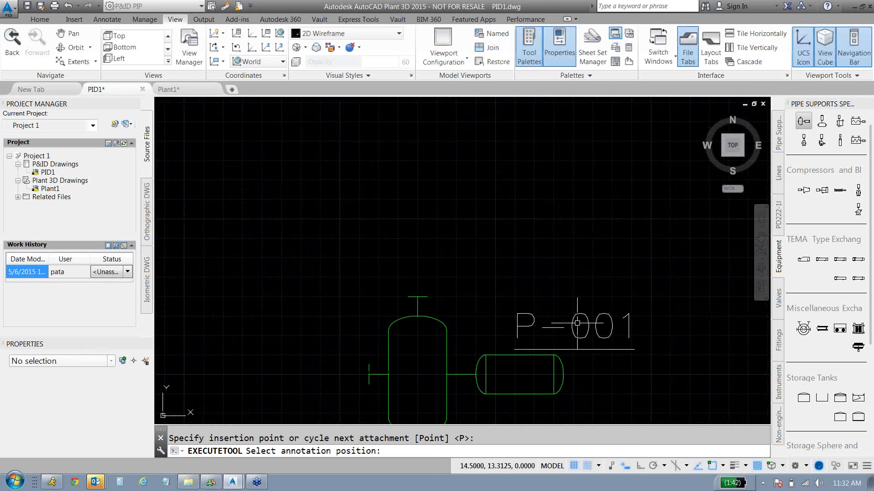
left_click(576, 327)
scroll(495, 264, "down", 4)
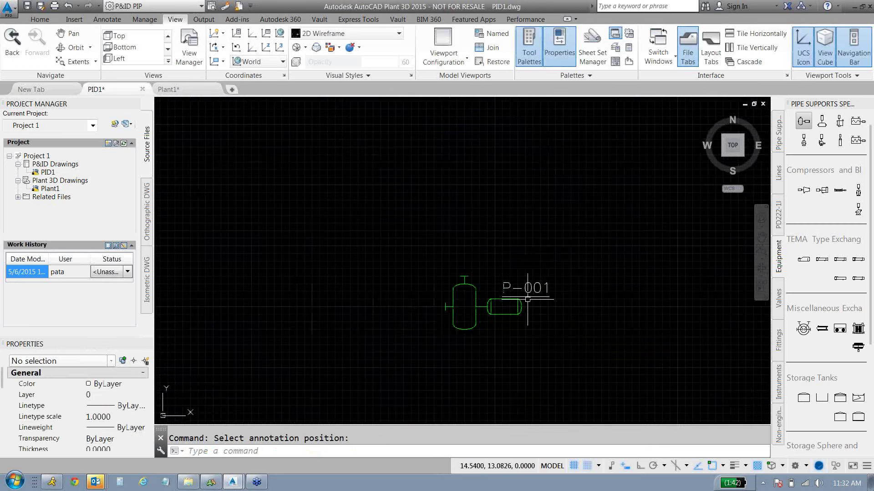
- Move the P-001 label just above the pump with object snap temporarily off
left_click(523, 288)
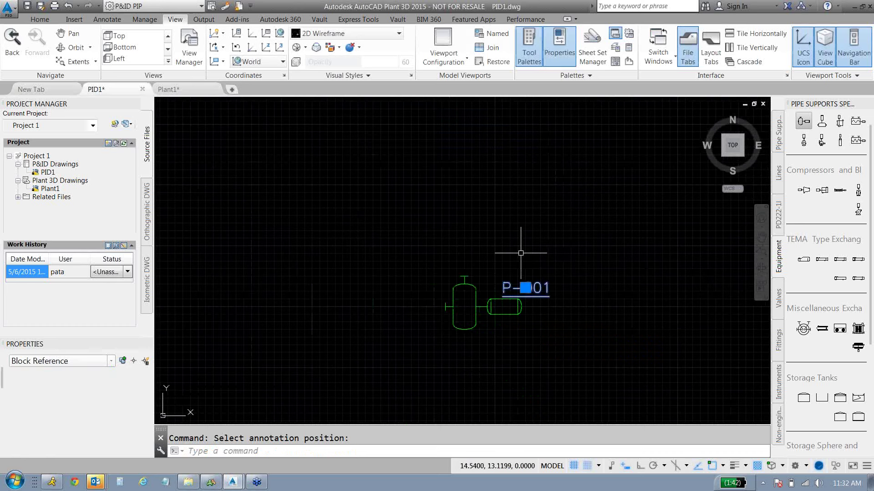
scroll(523, 291, "up", 2)
left_click(523, 293)
left_click(485, 301)
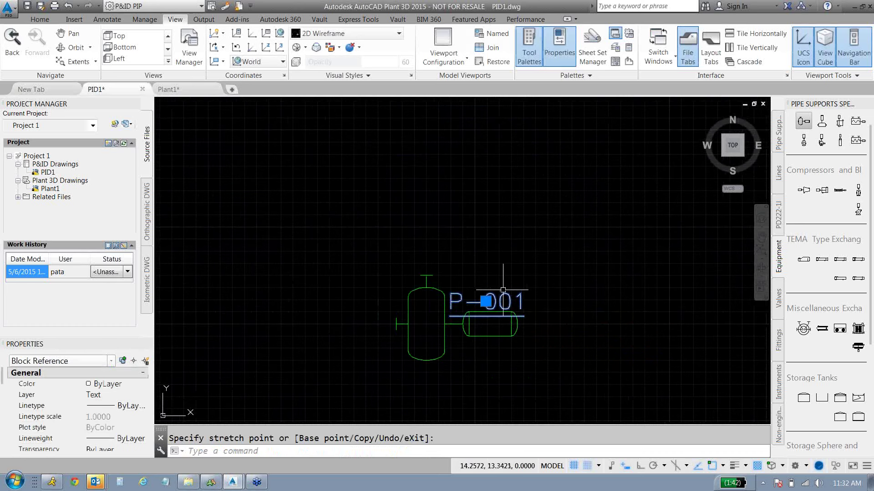
left_click(486, 301)
left_click(448, 310)
left_click(448, 309)
key("F3")
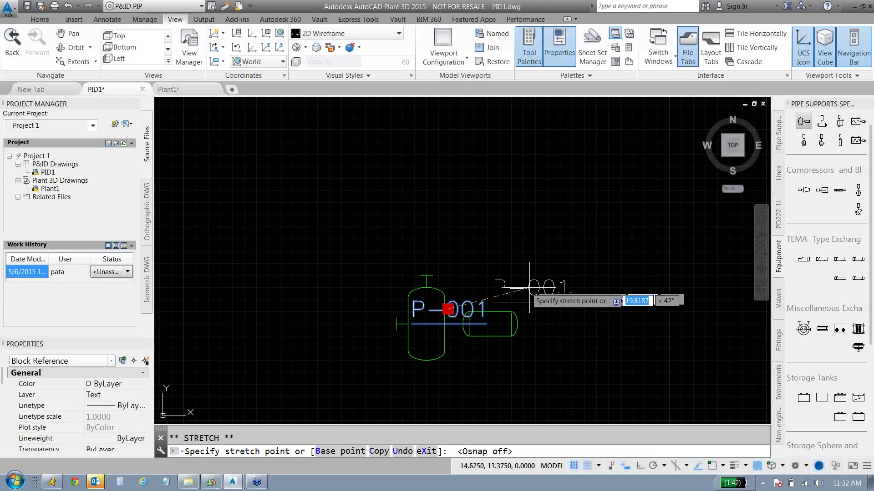
left_click(493, 294)
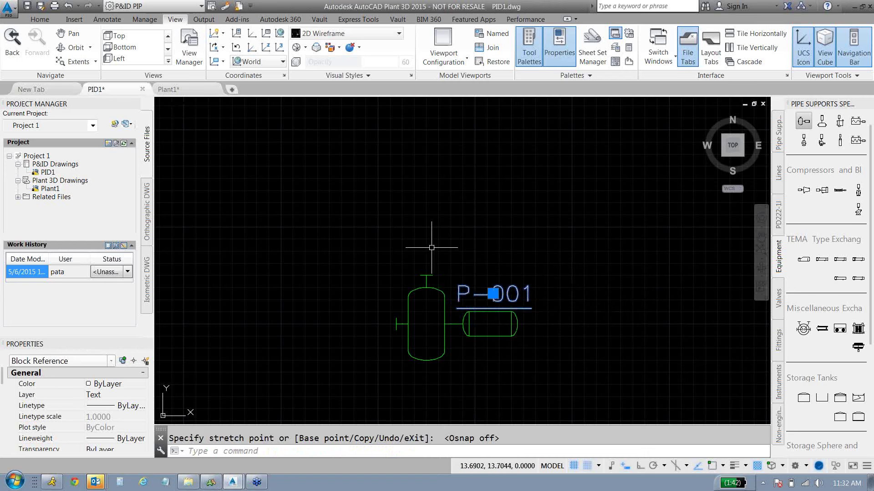
middle_click_drag(431, 248, 571, 315)
scroll(570, 315, "down", 2)
key("Escape")
middle_click_drag(478, 283, 576, 284)
scroll(569, 285, "down", 4)
key("F3")
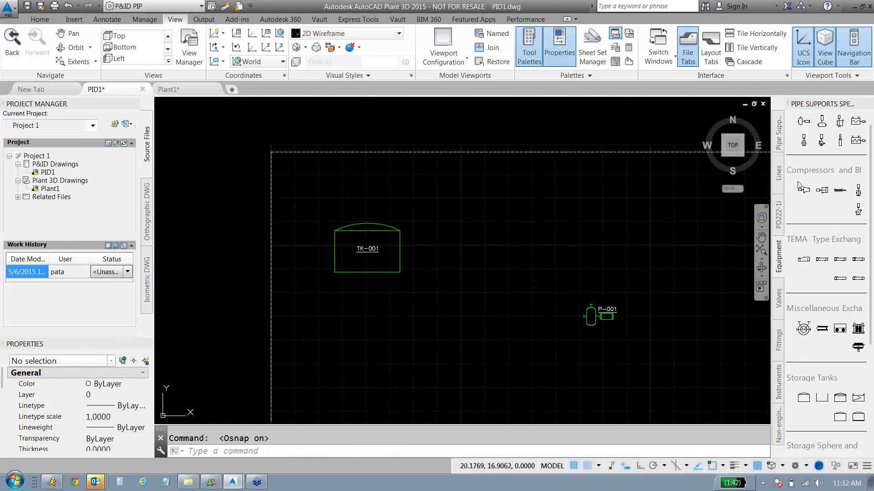
- Insert a heat exchanger above the tank and pump, tagged E-001 with its label inside
left_click(804, 259)
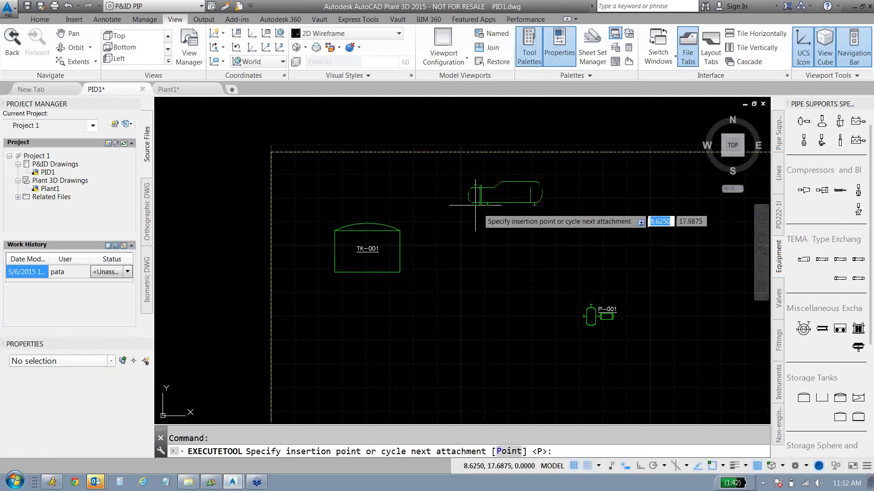
left_click(533, 221)
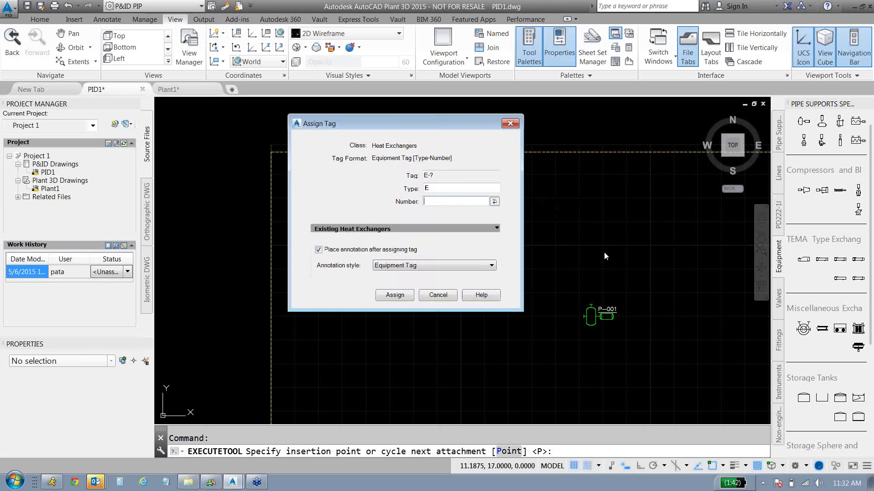
left_click(494, 201)
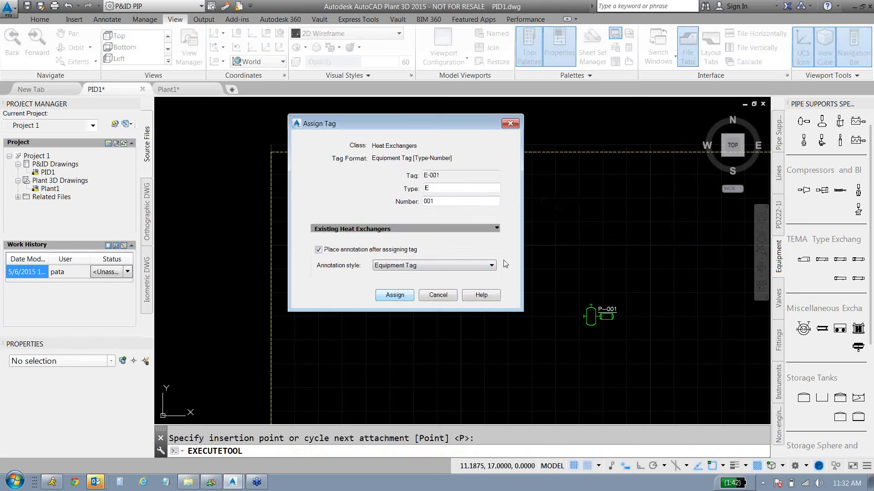
key("Return")
scroll(582, 234, "up", 3)
left_click(550, 213)
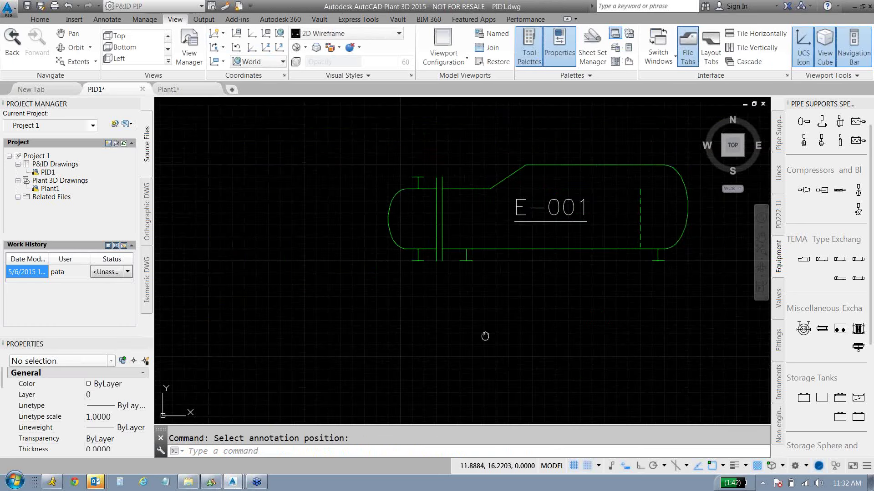
mouse_move(485, 336)
middle_mouse_down()
mouse_move(611, 247)
mouse_move(533, 257)
mouse_move(514, 238)
middle_mouse_up()
scroll(610, 250, "down", 6)
scroll(708, 233, "up", 2)
left_click(778, 173)
- Abandon a first line attempt and set process lines to draw only at right angles
left_click(797, 142)
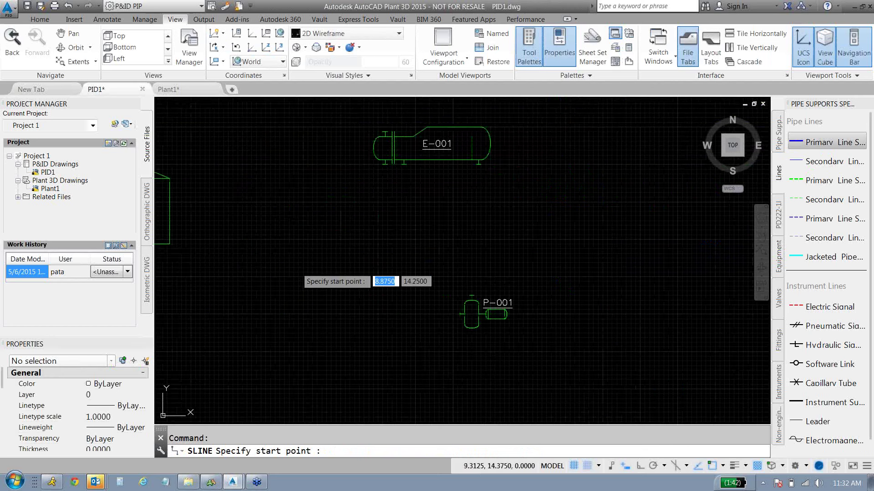
middle_click_drag(296, 272, 440, 272)
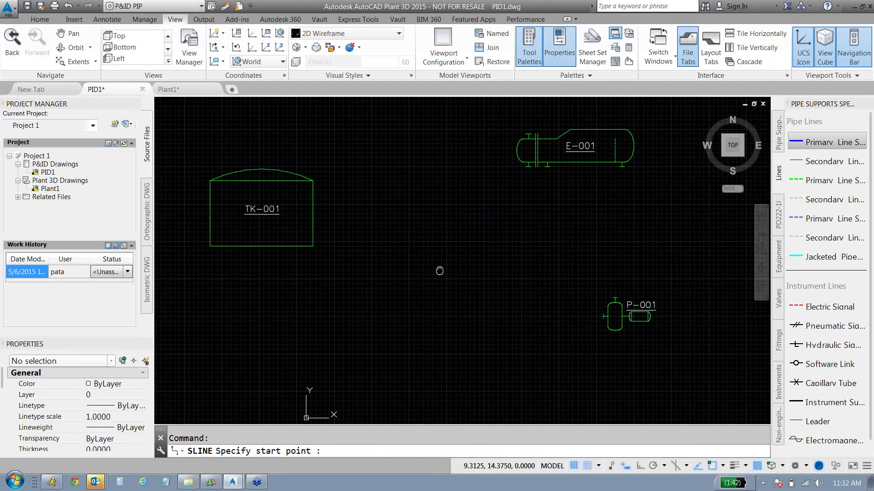
scroll(314, 235, "up", 2)
left_click(312, 239)
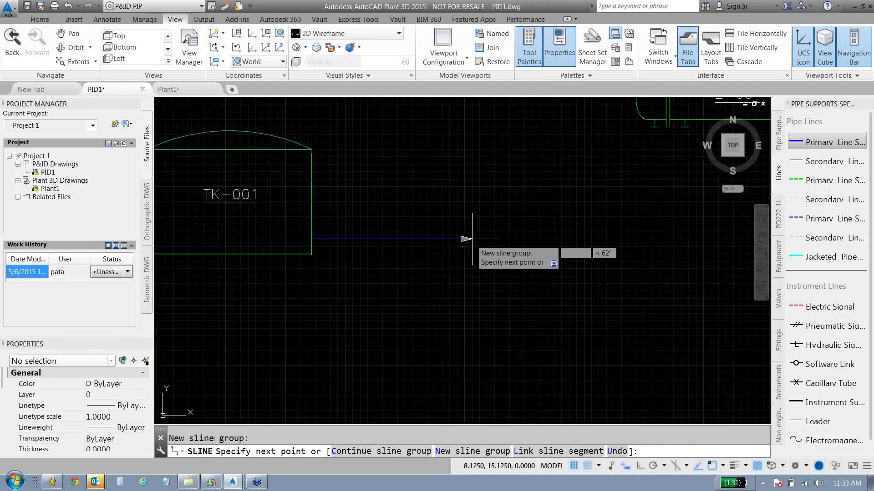
key("F8")
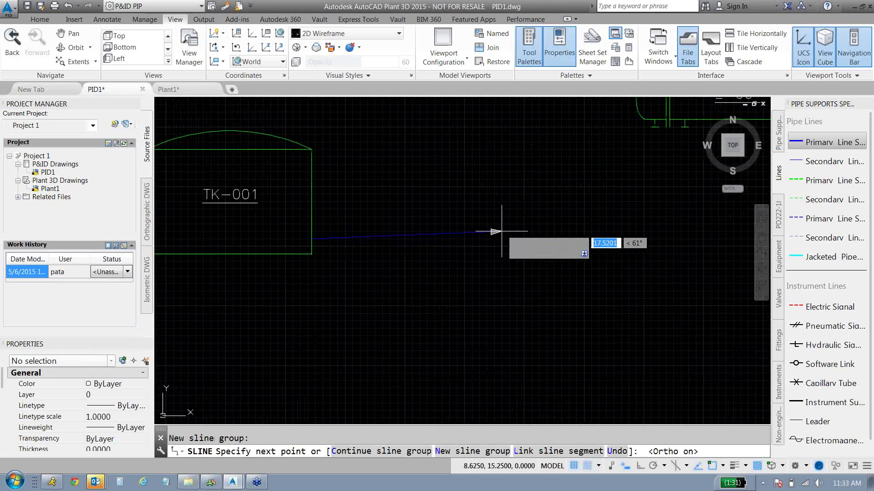
key("Escape")
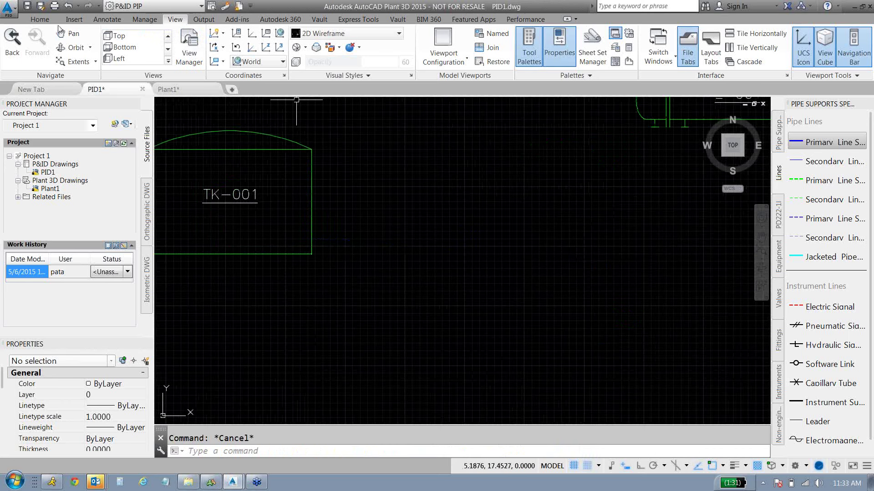
left_click(40, 20)
left_click(191, 48)
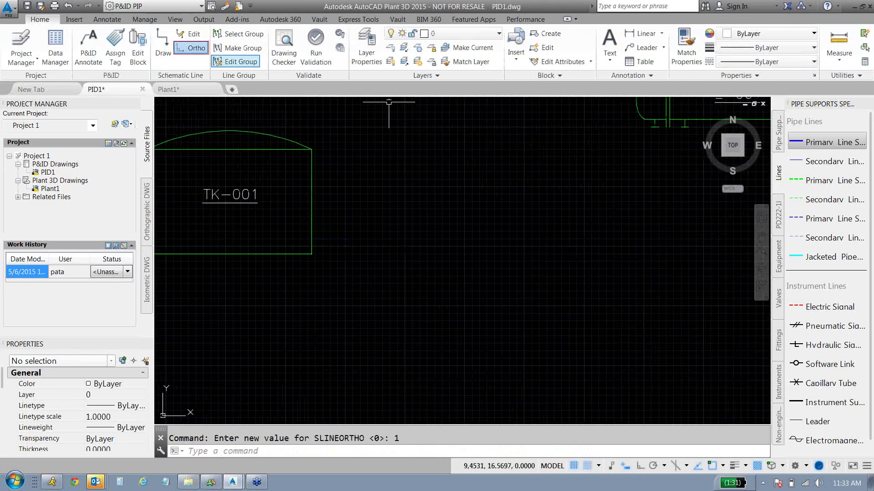
- Draw the primary line from the tank's right edge, across and down, into the P-001 nozzle
left_click(805, 144)
left_click(313, 223)
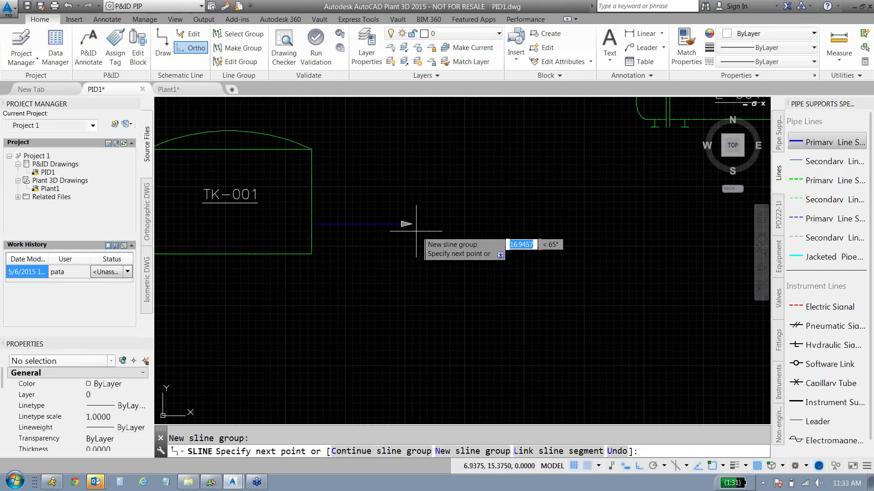
left_click(464, 224)
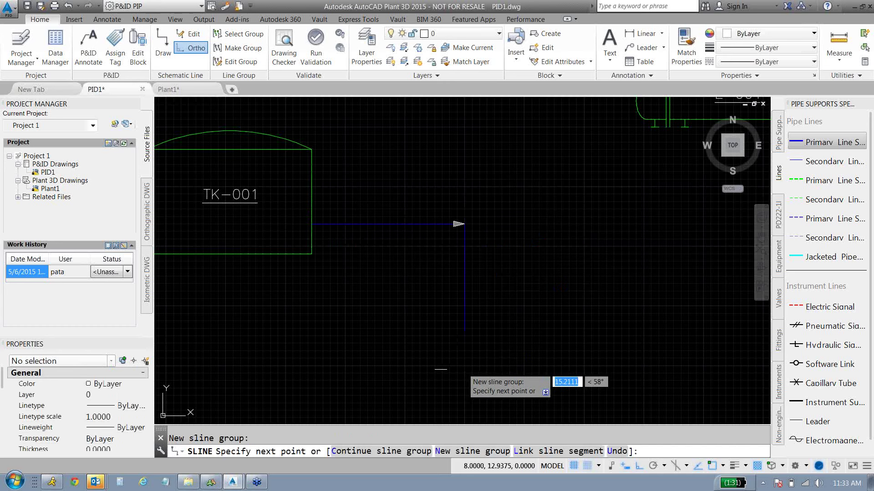
middle_click_drag(459, 369, 367, 271)
scroll(367, 272, "down", 2)
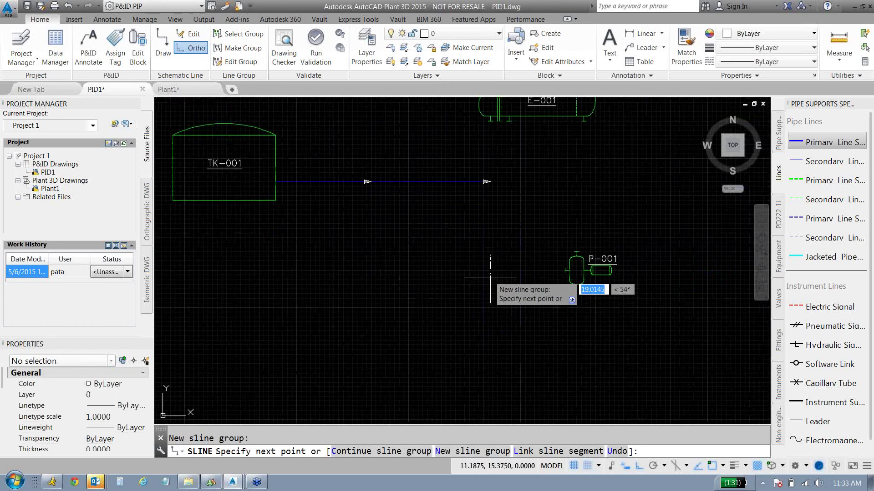
left_click(371, 280)
scroll(586, 270, "up", 4)
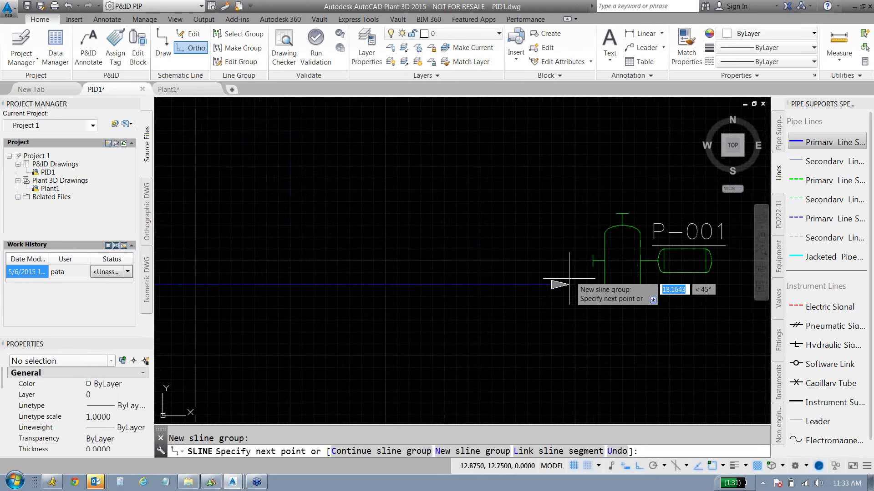
left_click(589, 261)
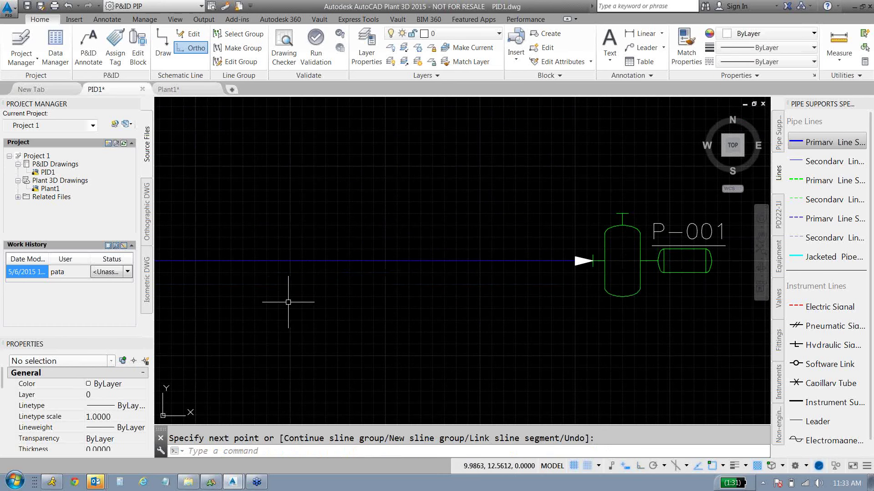
middle_click_drag(551, 282, 569, 287)
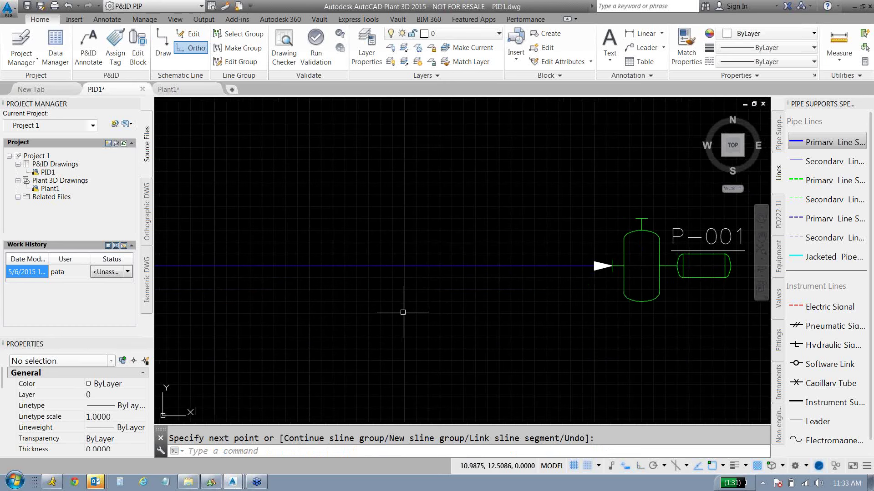
middle_click_drag(403, 312, 574, 335)
scroll(574, 335, "down", 2)
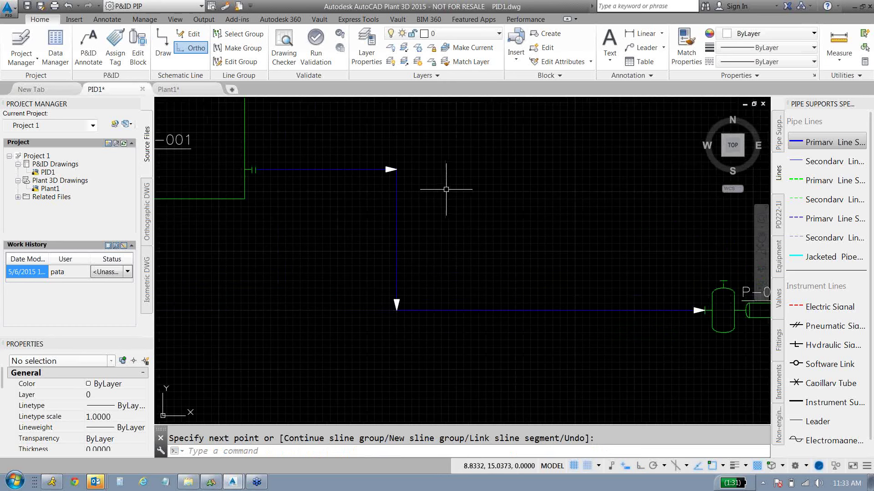
- Grip-stretch the line's lower run upward and shift its vertical drop to the left
left_click(519, 311)
left_click(550, 310)
left_click(551, 310)
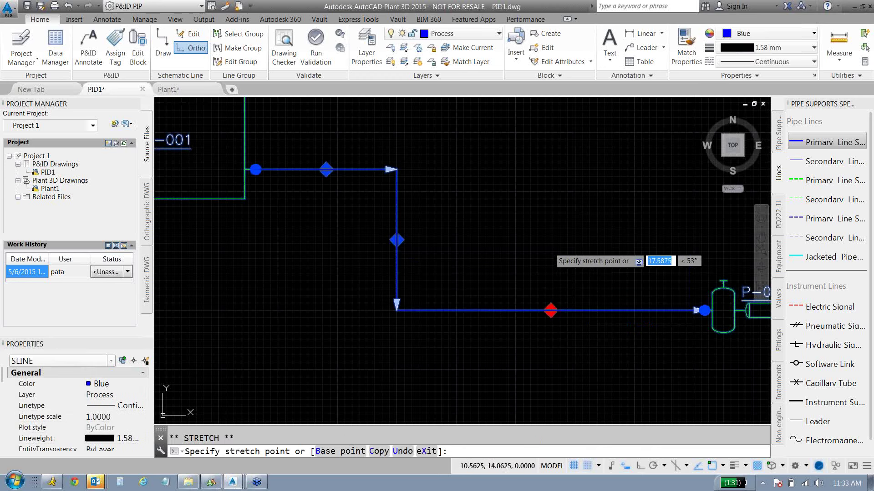
left_click(549, 247)
scroll(652, 335, "up", 4)
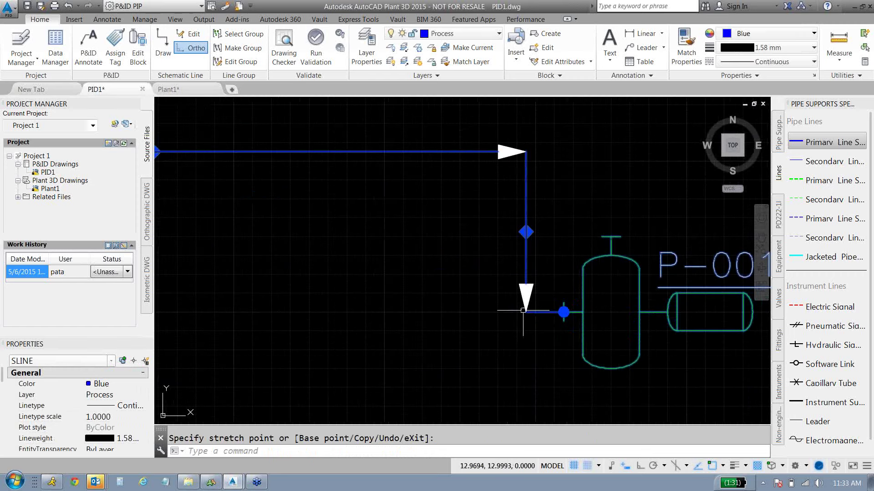
left_click(526, 231)
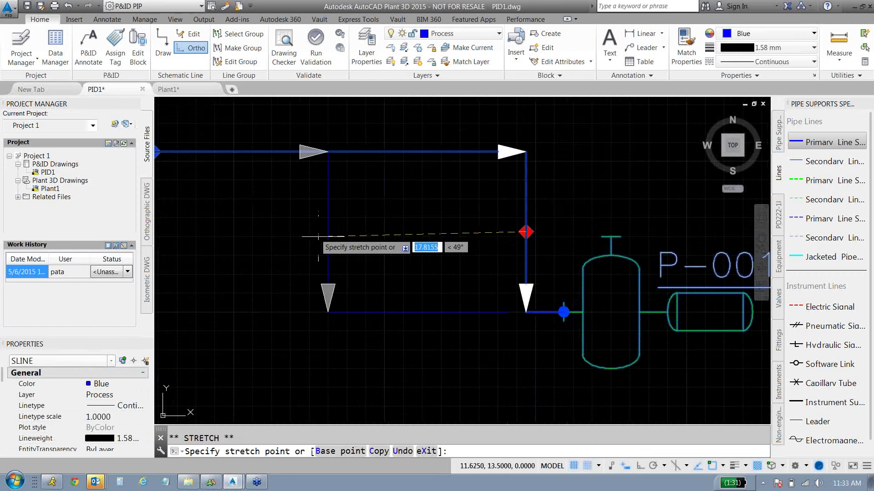
left_click(300, 231)
key("Escape")
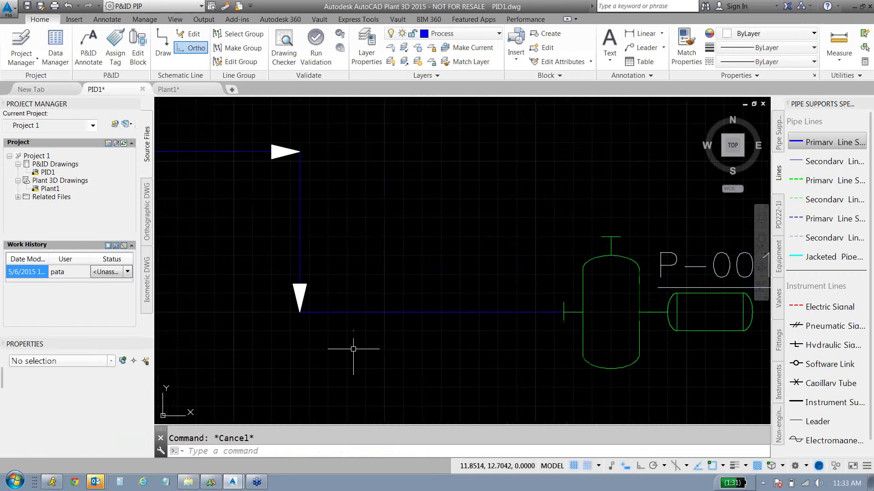
- Select the flow arrow at the first drop, then frame TK-001, E-001 and P-001 together
middle_click_drag(368, 350, 443, 356)
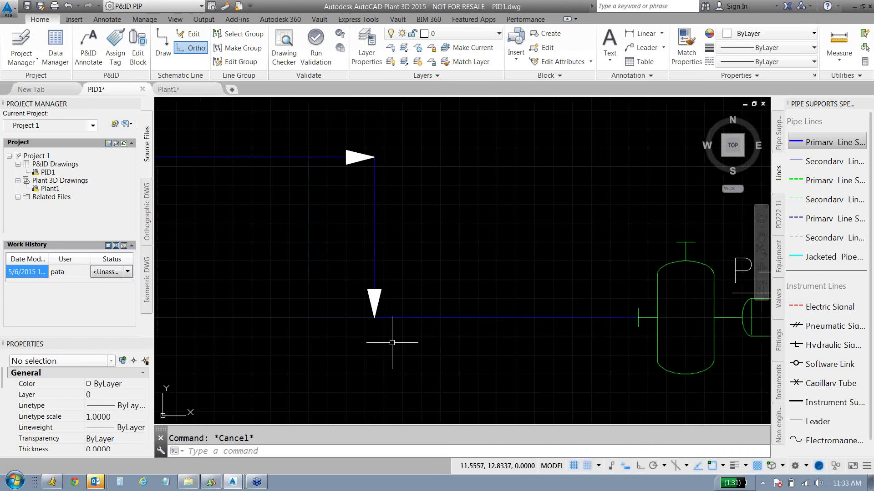
scroll(395, 330, "down", 4)
middle_click_drag(401, 319, 499, 335)
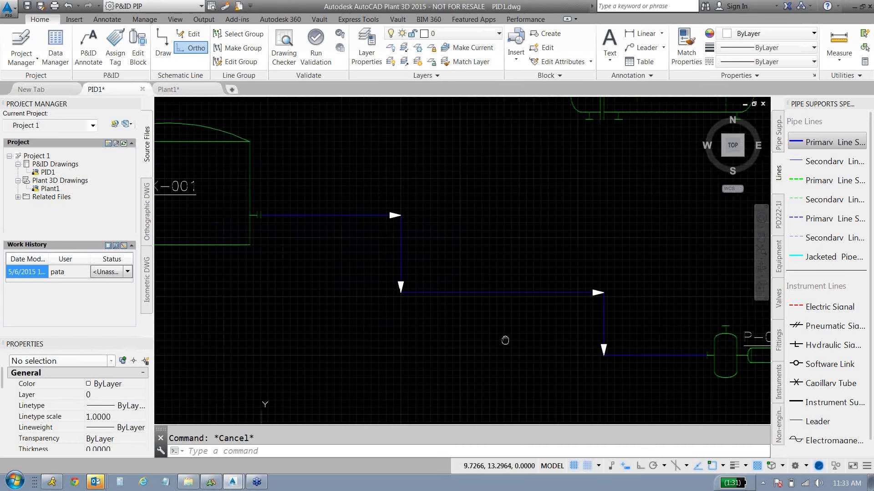
left_click(380, 255)
left_click(449, 324)
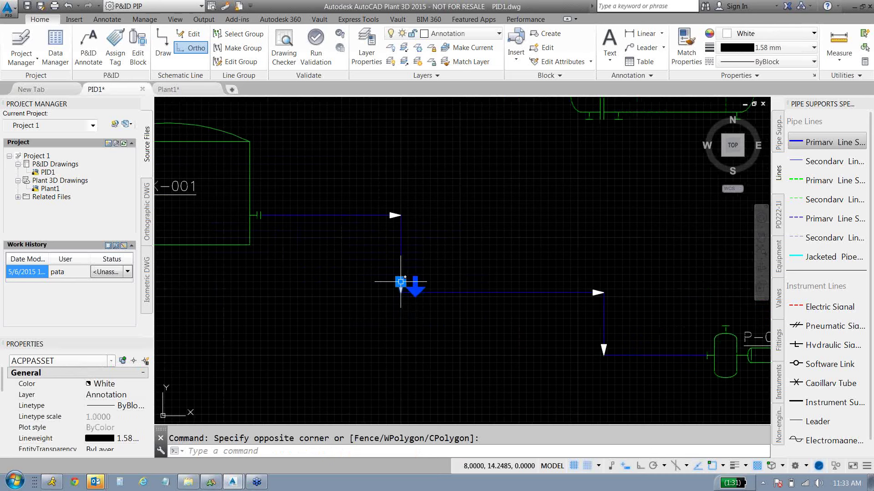
scroll(400, 282, "up", 5)
scroll(430, 321, "down", 6)
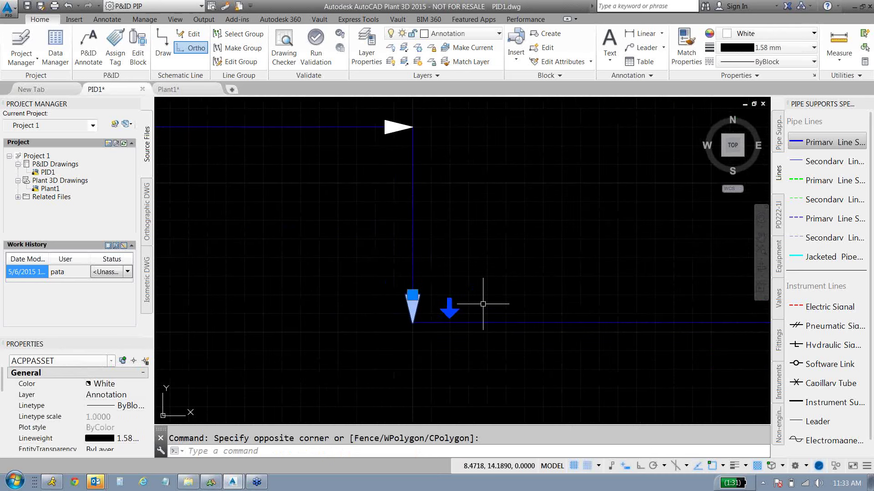
middle_click_drag(514, 293, 452, 273)
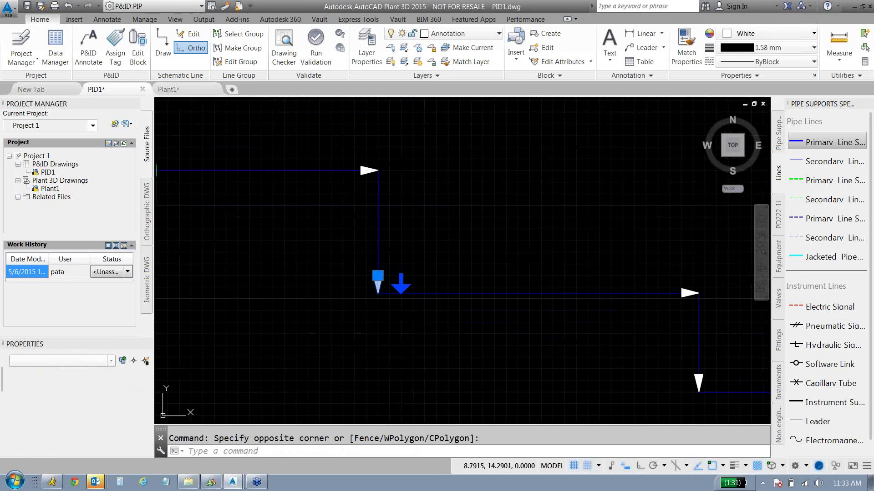
key("Escape")
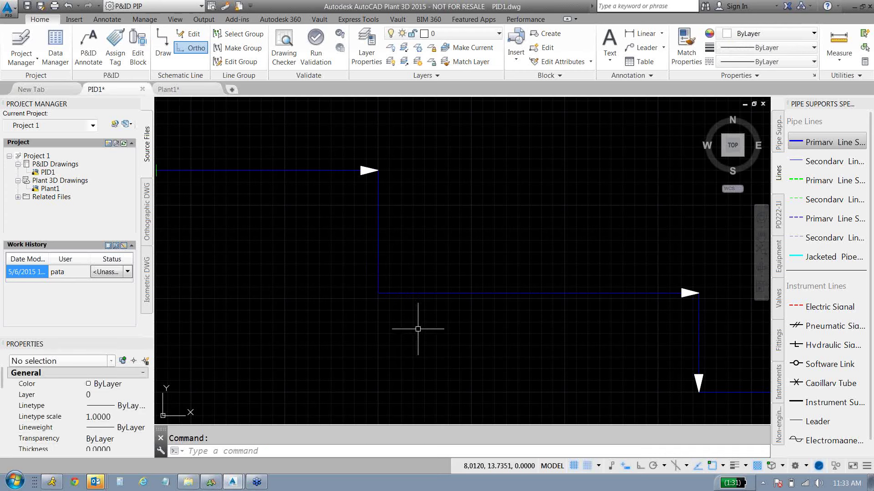
middle_click_drag(633, 335, 507, 311)
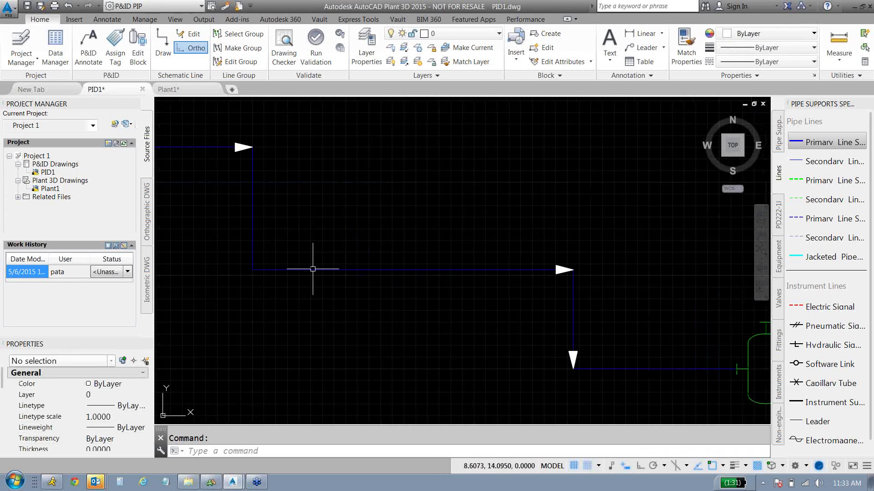
middle_click_drag(313, 269, 516, 376)
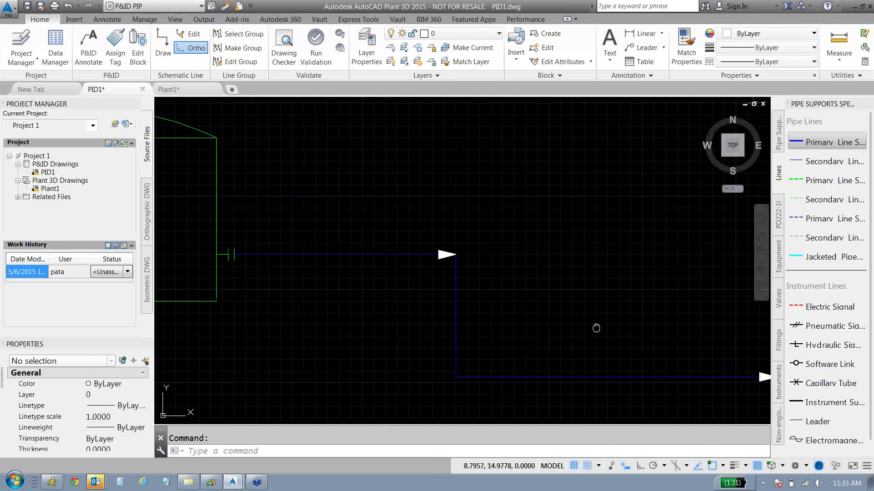
middle_click_drag(596, 328, 478, 288)
scroll(478, 289, "down", 4)
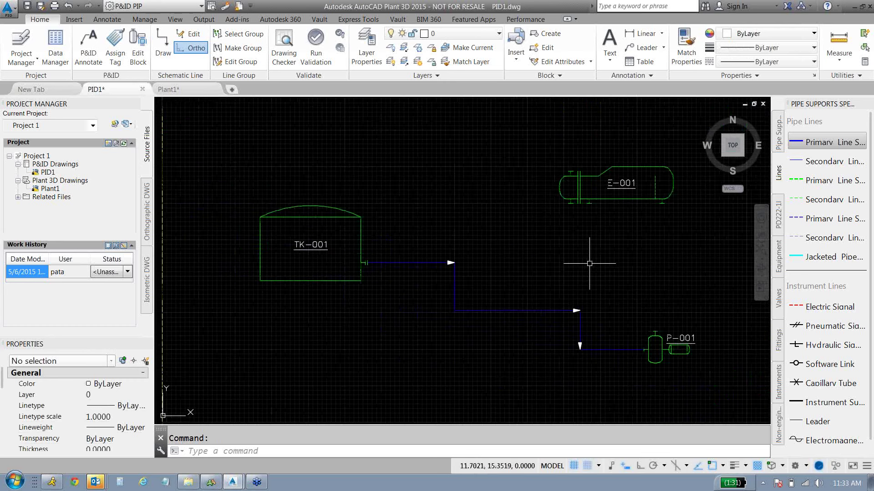
- Tag the tank-to-pump line with size 6", spec CS300, service FO, number 001, labelled on its lower run
left_click(455, 293)
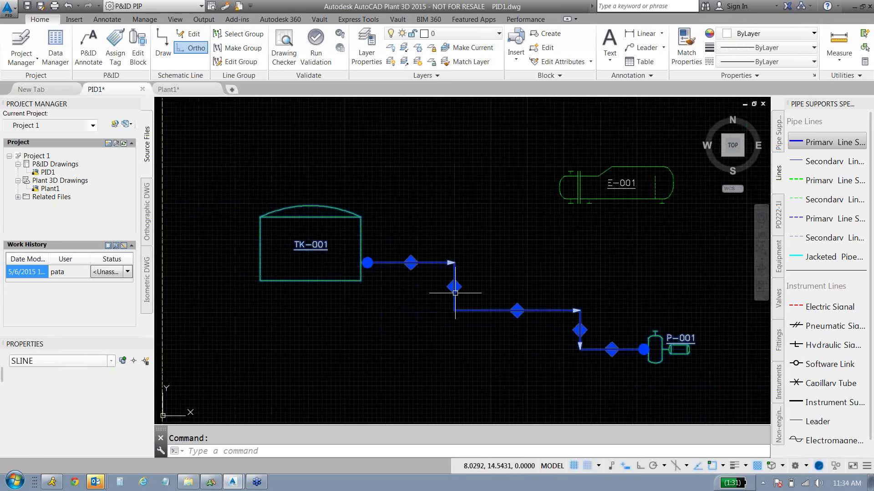
right_click(545, 299)
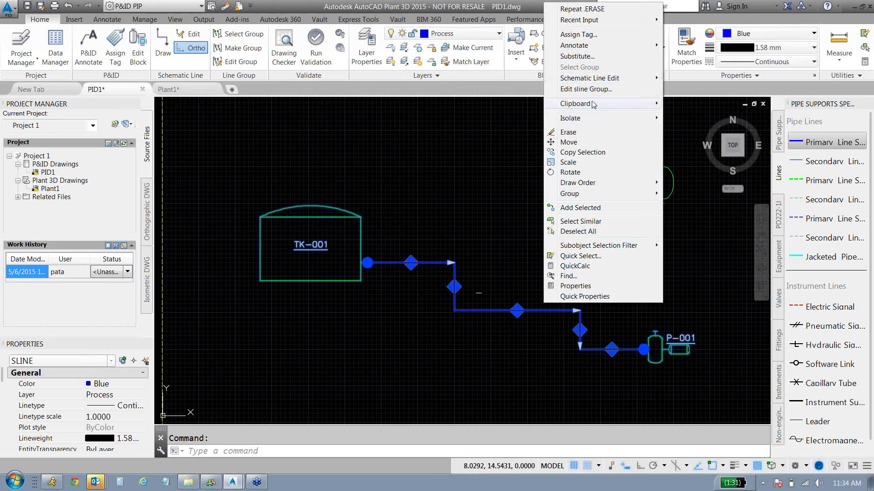
left_click(595, 38)
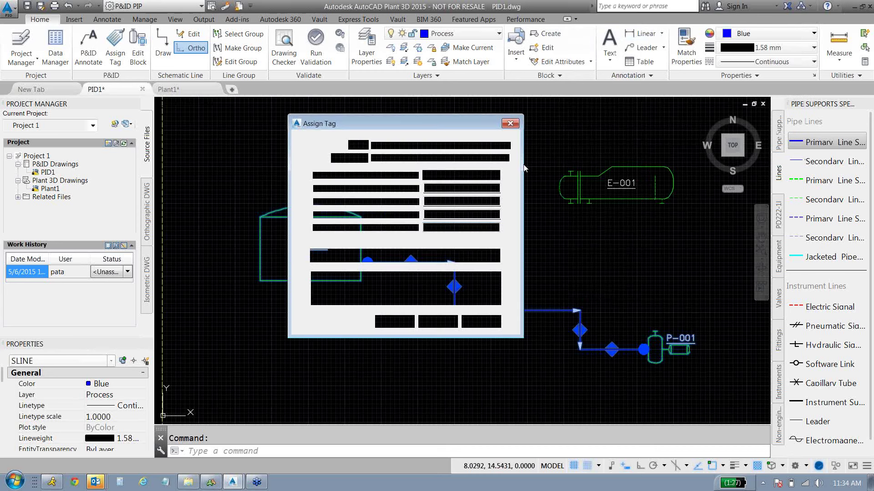
left_click(450, 188)
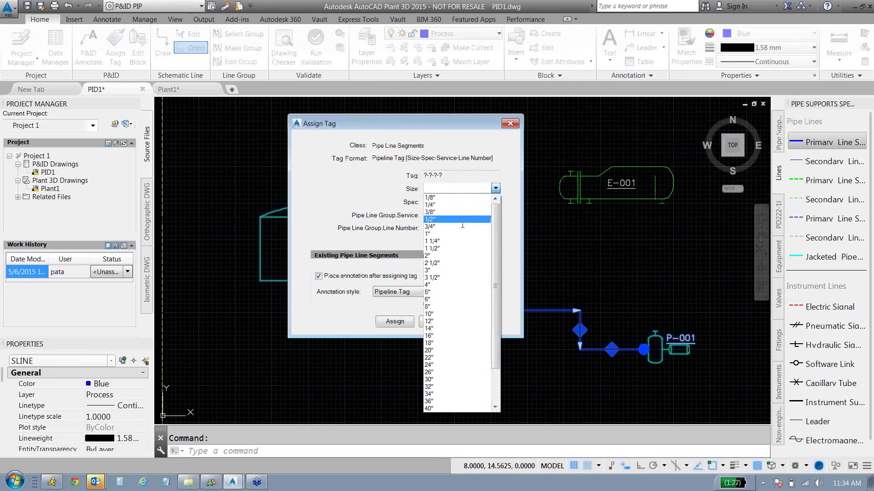
left_click(449, 299)
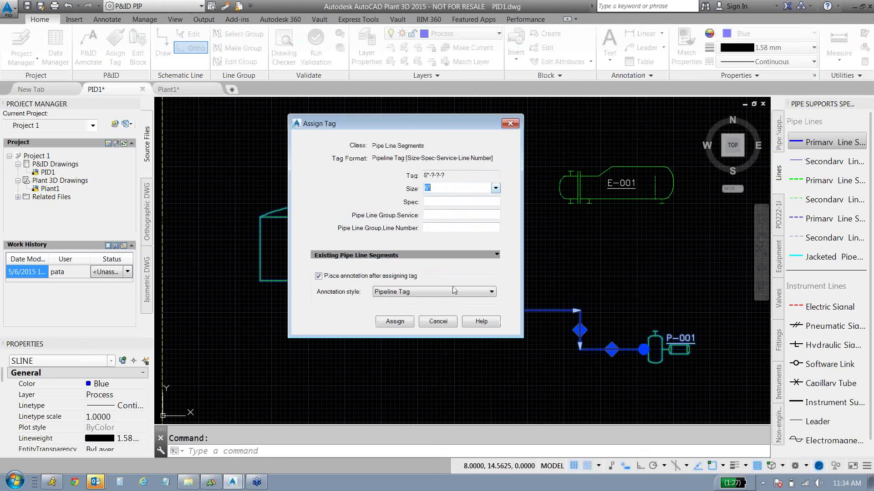
left_click(456, 201)
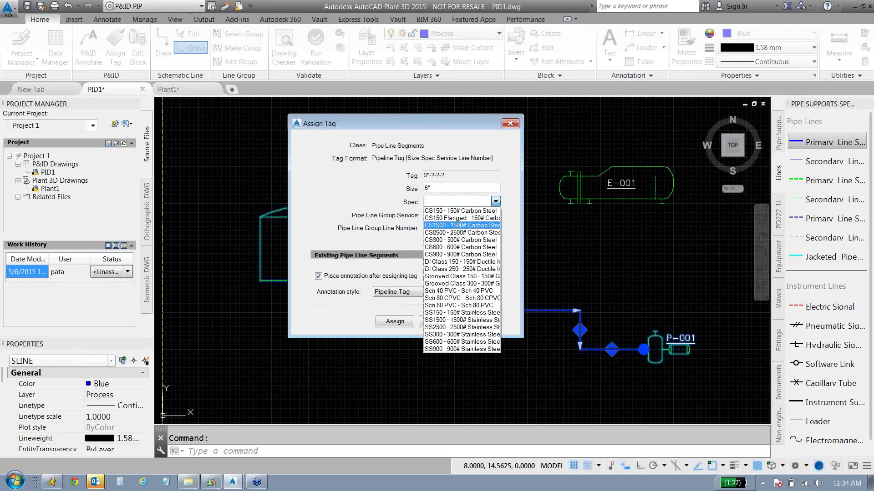
left_click(453, 240)
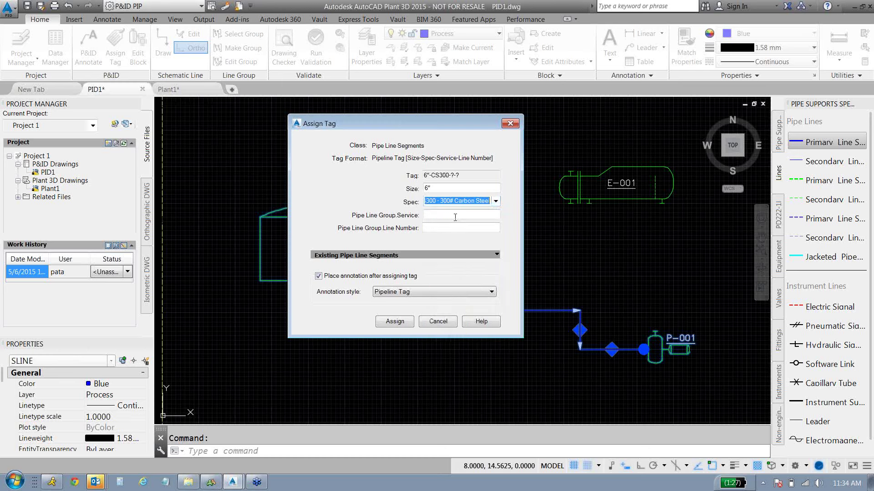
left_click(456, 214)
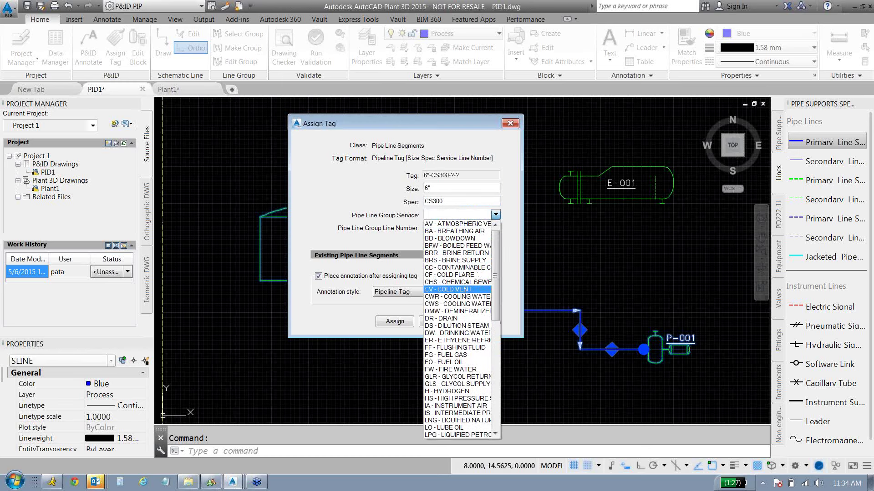
left_click(457, 362)
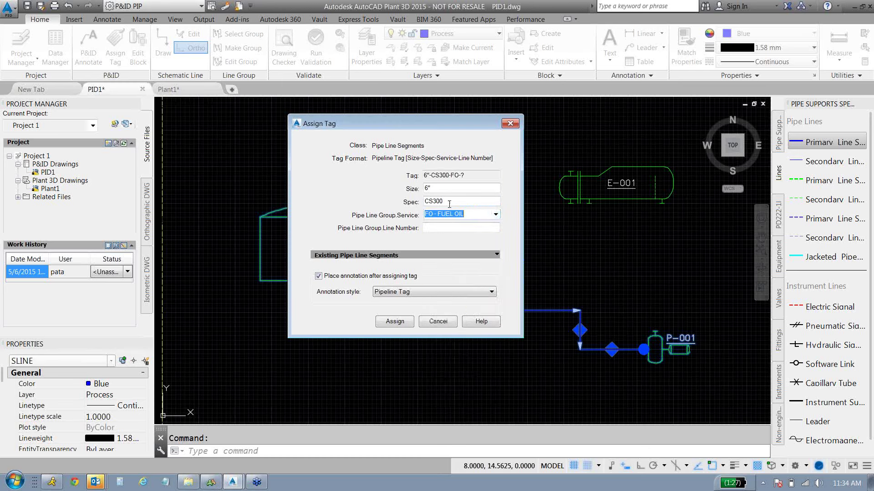
left_click(441, 227)
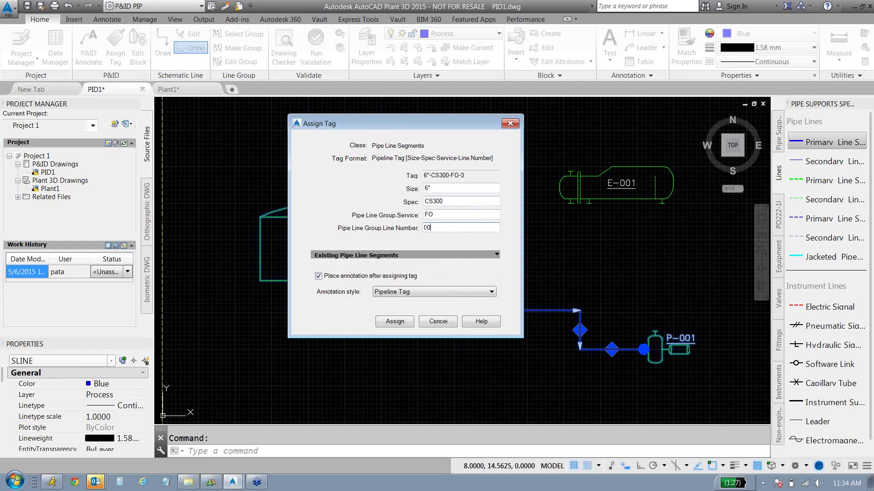
left_click(395, 322)
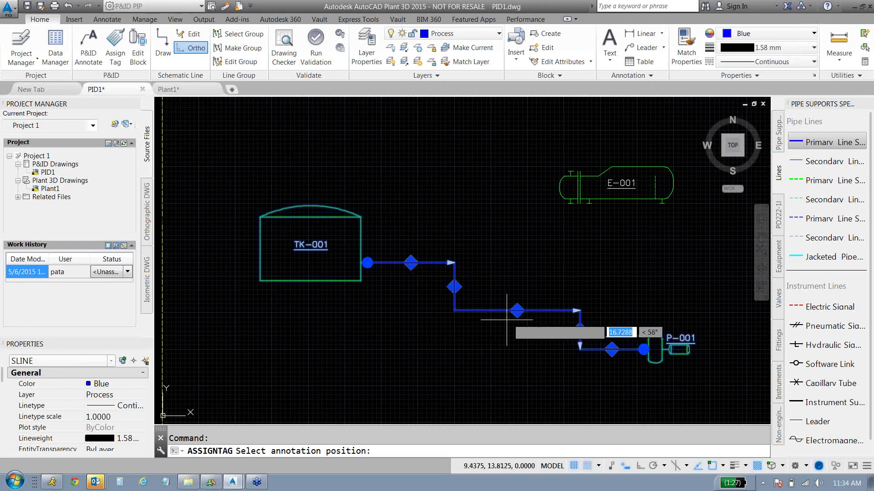
left_click(517, 311)
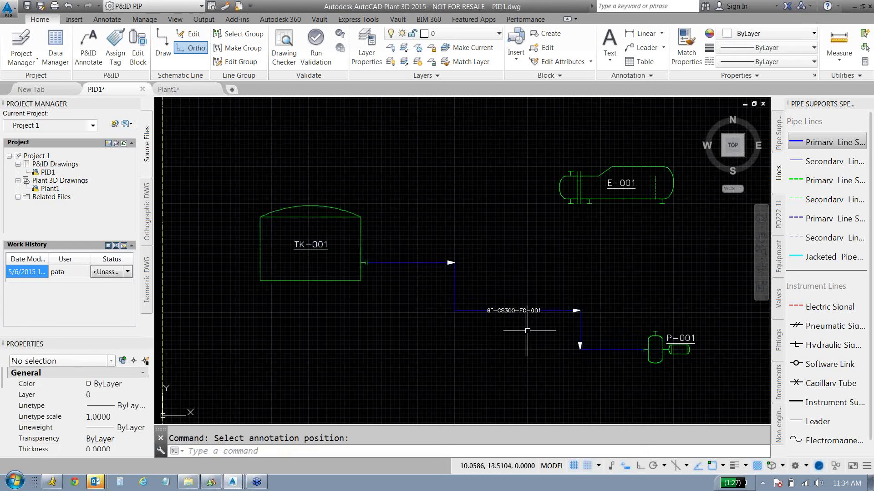
- Pan and zoom out until tank, exchanger, pump and labelled line all show together
scroll(528, 331, "up", 4)
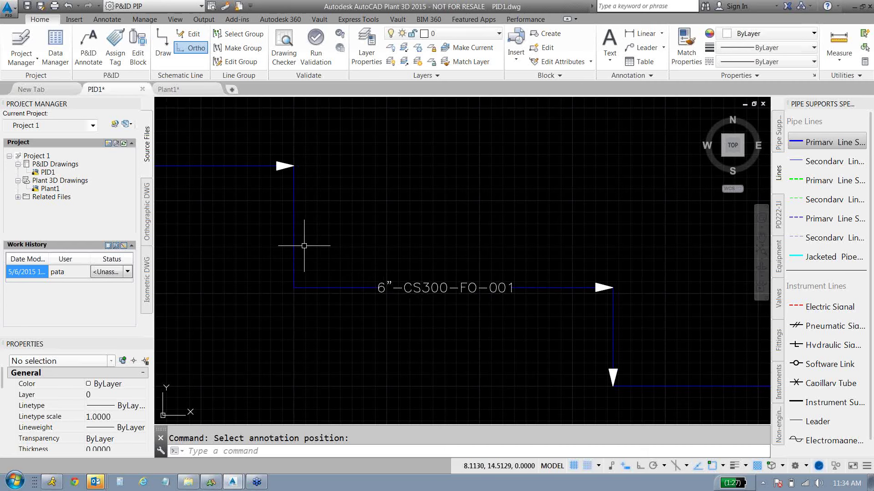
mouse_move(317, 248)
middle_mouse_down()
mouse_move(554, 388)
mouse_move(672, 421)
middle_mouse_up()
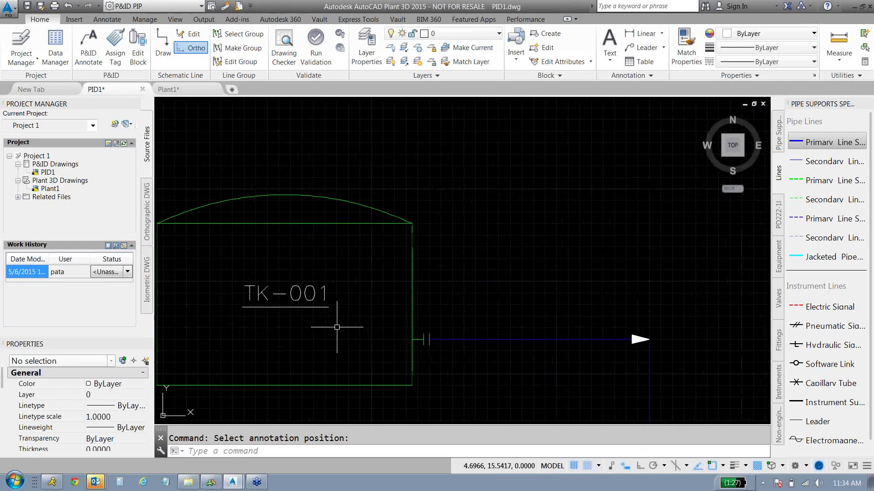
middle_click_drag(336, 327, 393, 308)
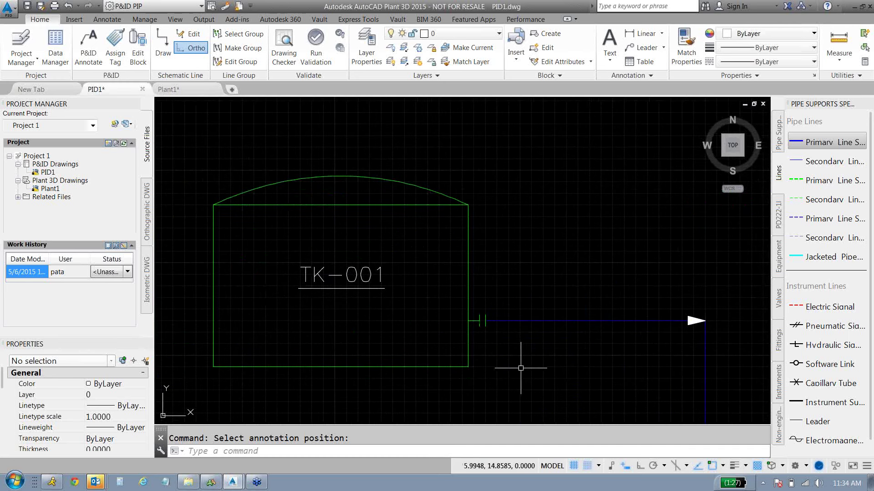
middle_click_drag(521, 368, 415, 313)
left_click_drag(392, 292, 377, 269)
key("Escape")
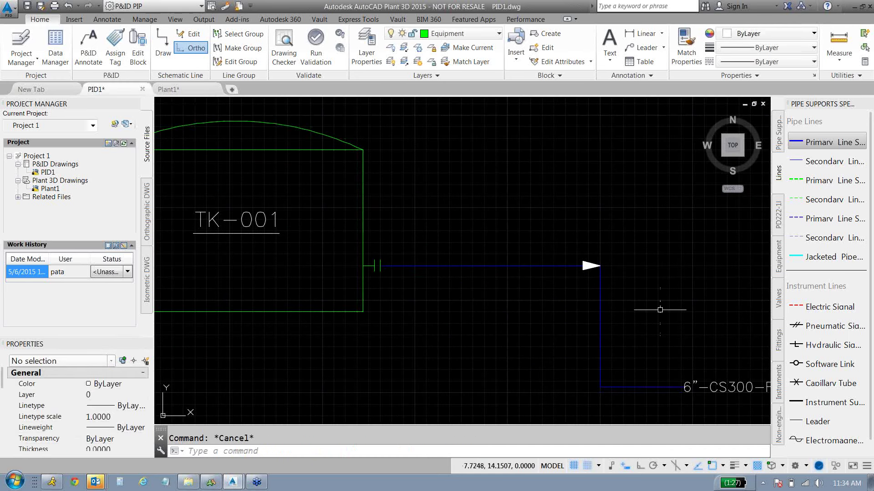
scroll(664, 307, "down", 4)
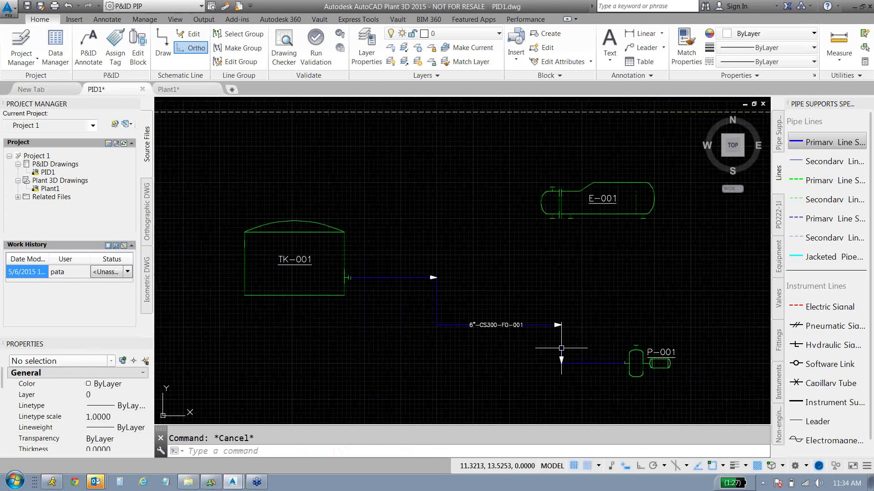
middle_click_drag(561, 348, 509, 294)
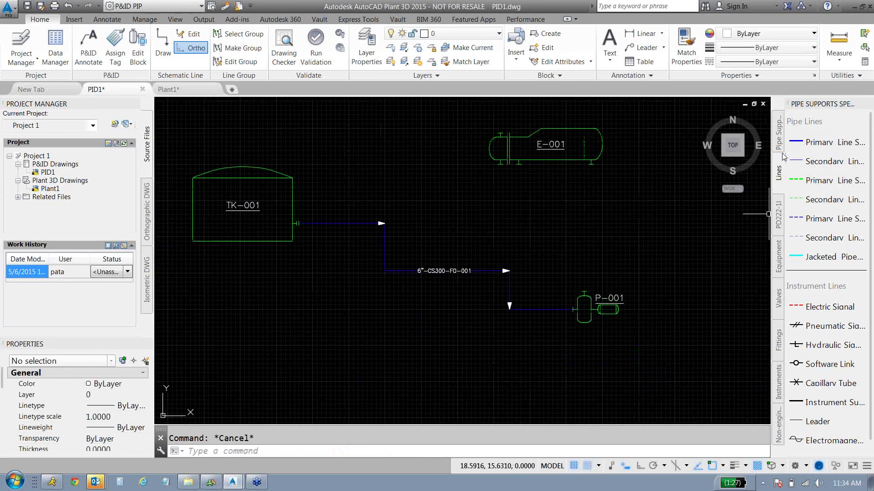
- Insert a gate valve on the upper pipe run just past the tank nozzle
left_click(782, 300)
left_click(803, 192)
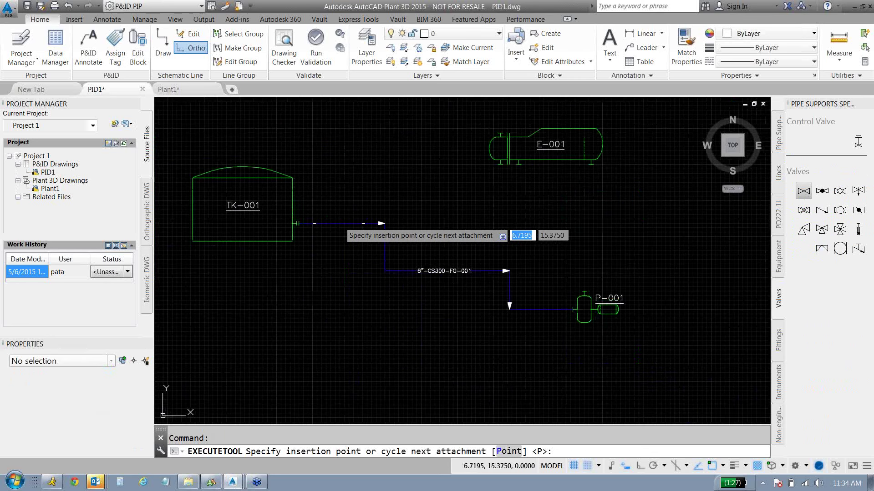
left_click(337, 223)
scroll(336, 216, "up", 3)
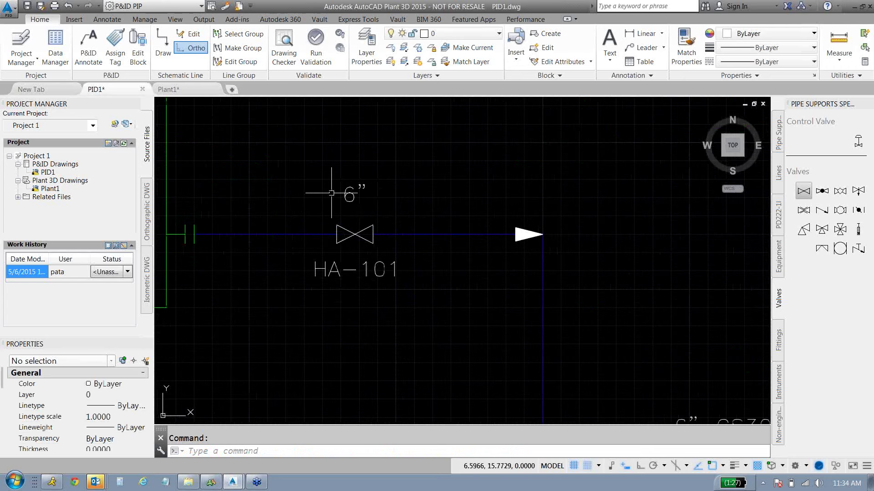
mouse_move(452, 281)
middle_mouse_down()
mouse_move(412, 243)
mouse_move(466, 284)
middle_mouse_up()
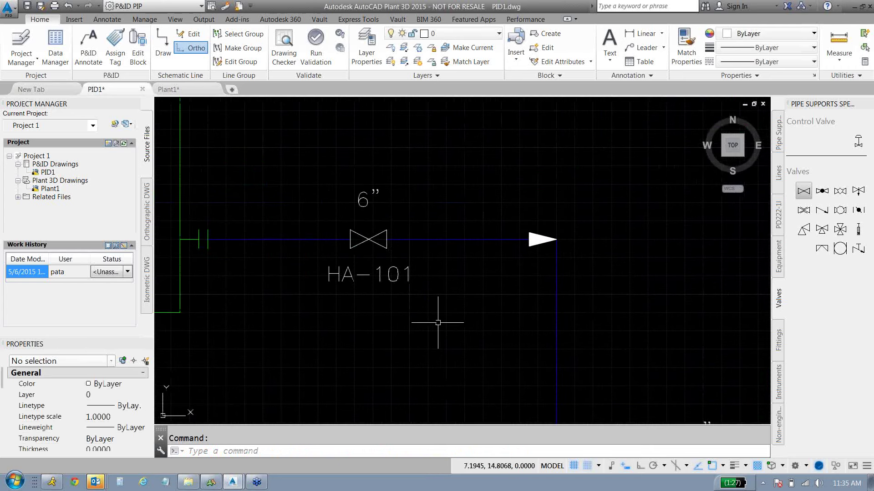
middle_click_drag(438, 322, 396, 312)
scroll(390, 310, "down", 2)
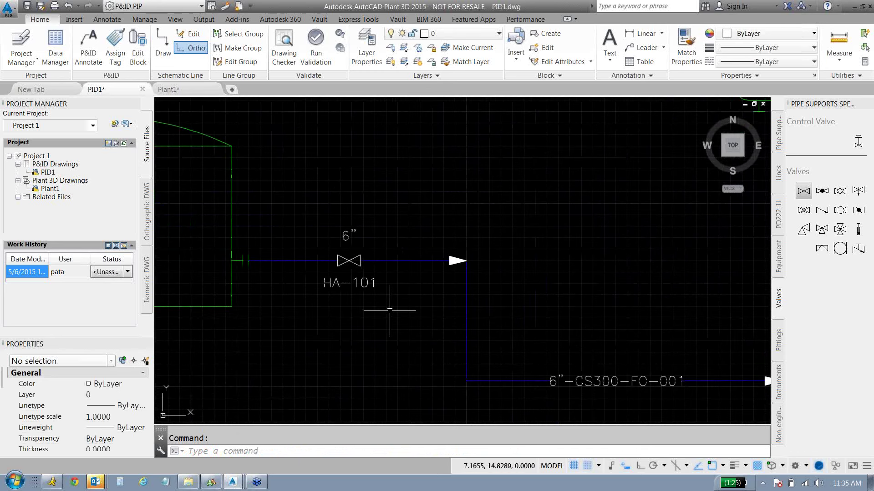
- Set valve HA-101's end connections to Flanged, then revert them to Unspecified
left_click(348, 258)
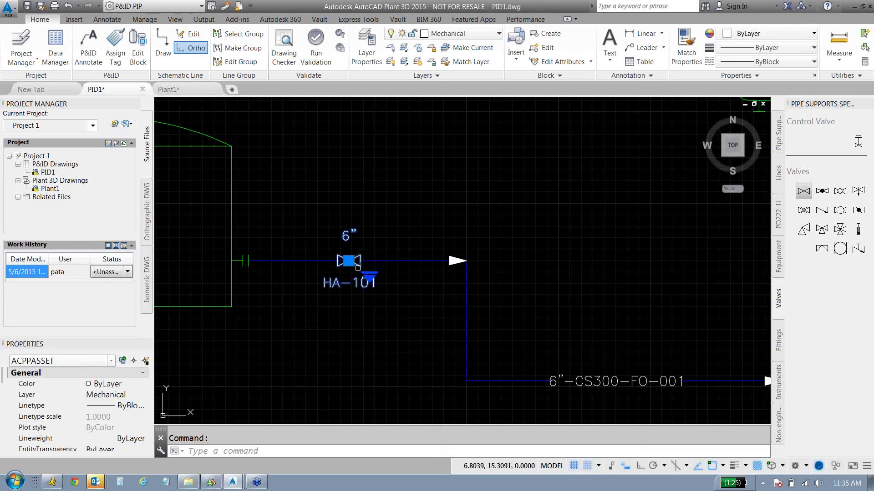
right_click(359, 266)
mouse_move(419, 252)
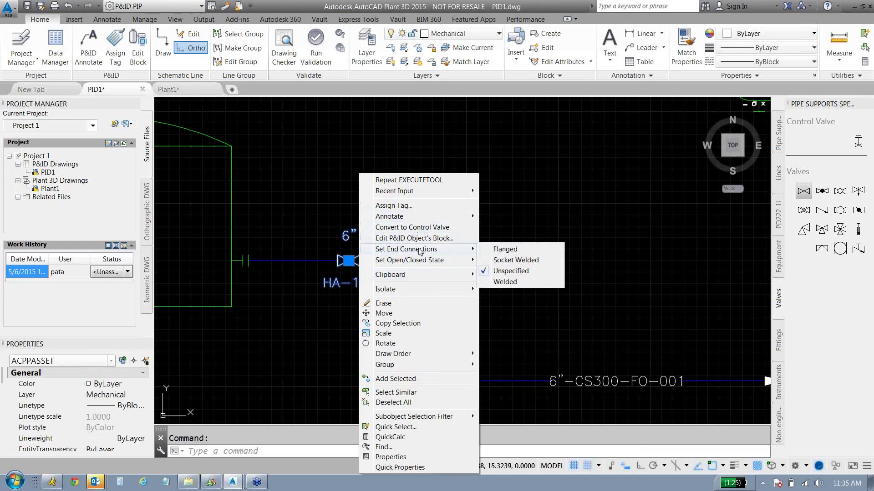
left_click(491, 251)
scroll(348, 263, "up", 4)
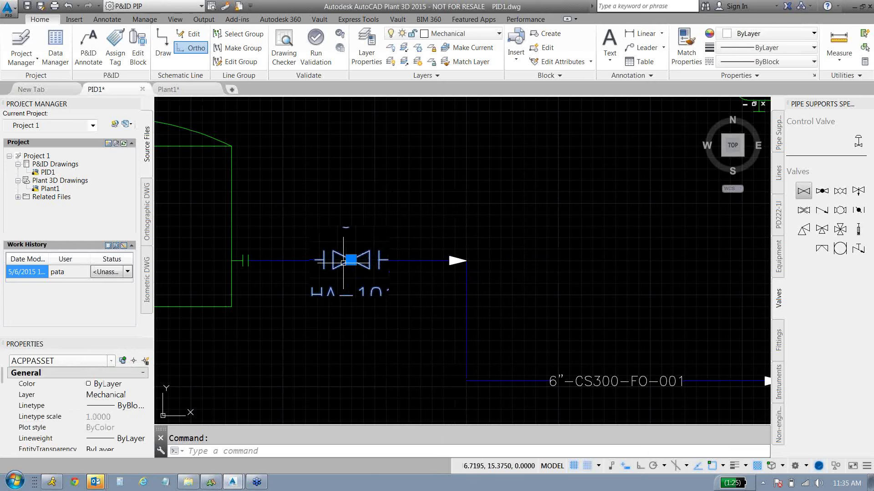
right_click(380, 278)
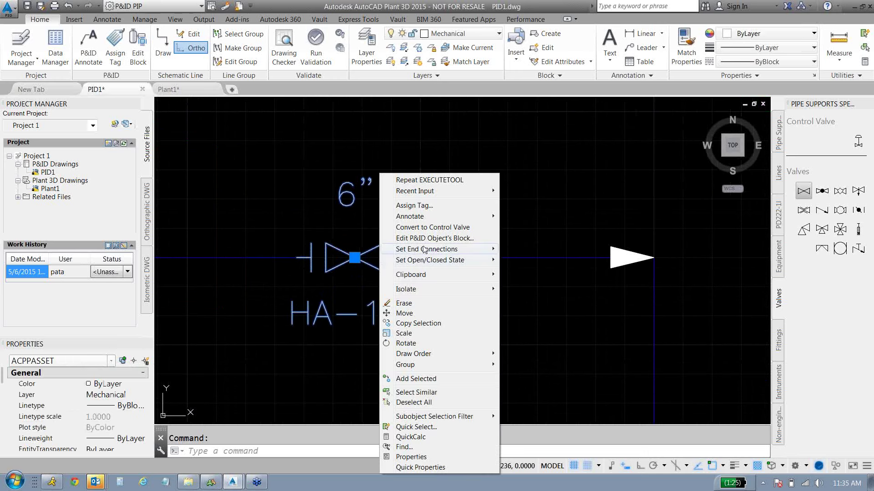
mouse_move(475, 248)
left_click(537, 271)
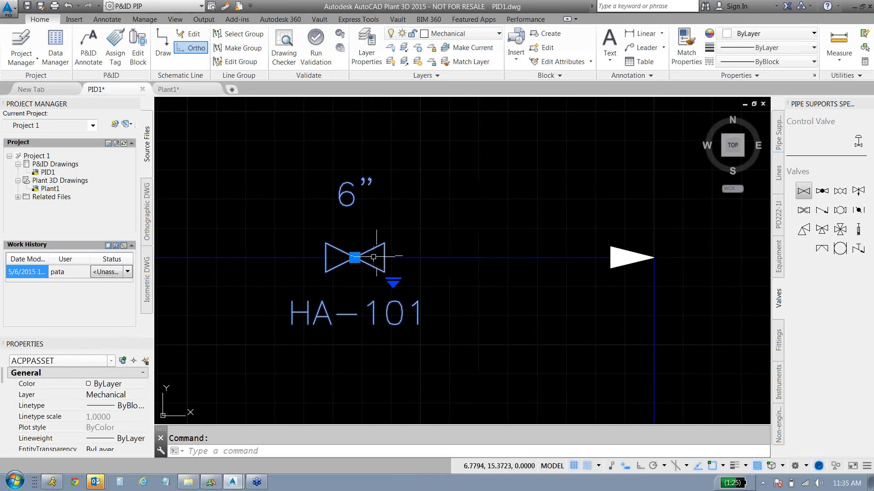
- Mark HA-101 as Normally Closed and pan toward the pump end of the line
right_click(368, 267)
mouse_move(455, 260)
left_click(526, 303)
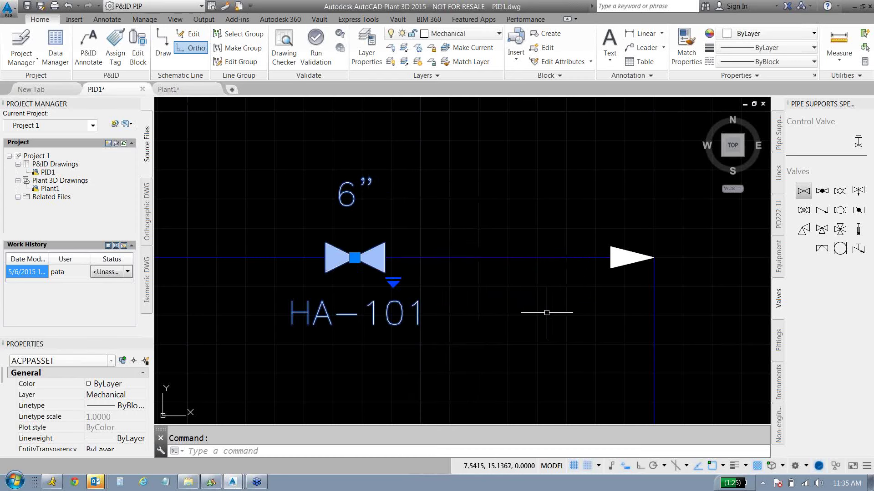
key("Escape")
scroll(533, 317, "down", 2)
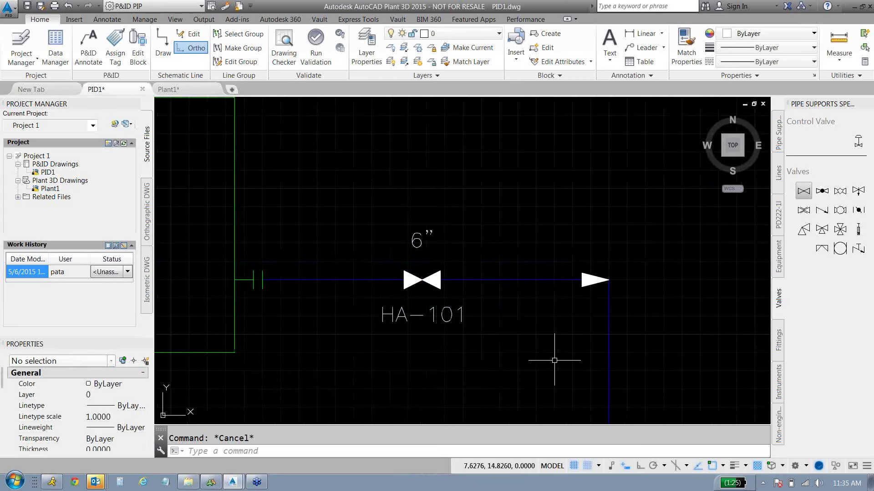
mouse_move(555, 356)
middle_mouse_down()
mouse_move(488, 322)
mouse_move(445, 316)
middle_mouse_up()
scroll(505, 338, "down", 3)
middle_click_drag(717, 337, 532, 271)
- Place a 6" check valve HA-102 on the line just before pump P-001
left_click(822, 210)
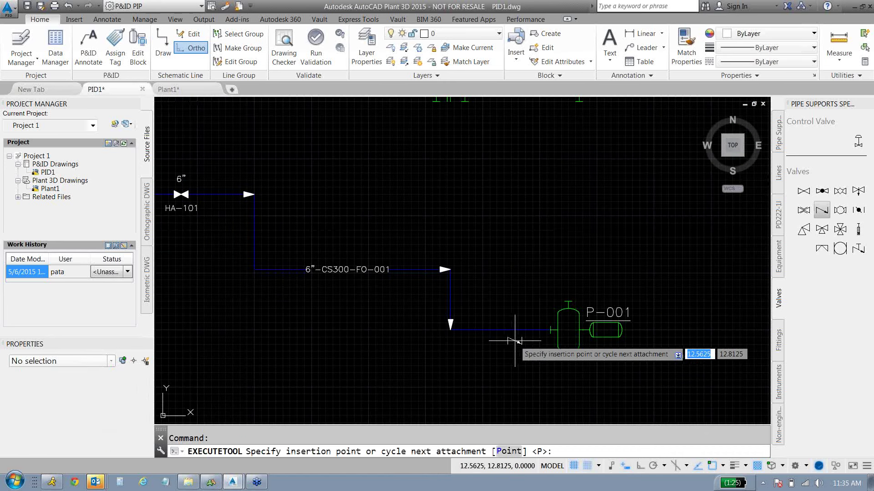
scroll(517, 337, "up", 2)
left_click(517, 324)
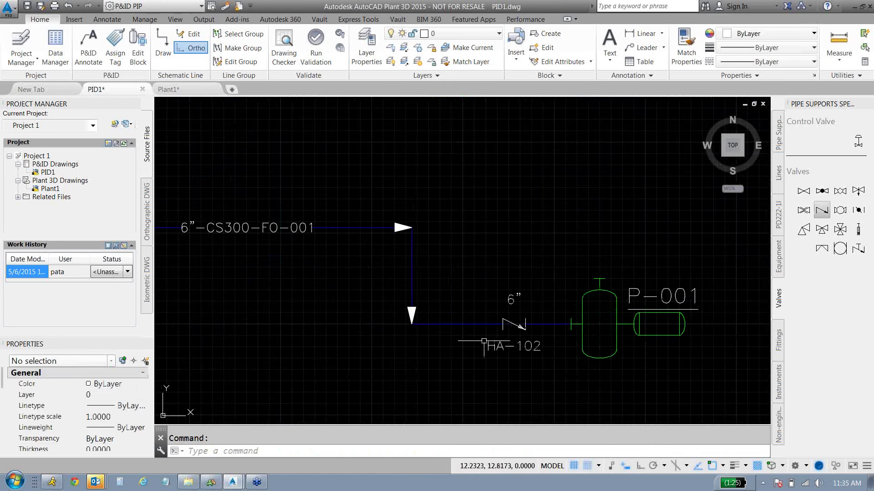
scroll(468, 342, "up", 2)
- Reverse the flow direction of the line feeding P-001 via Schematic Line Edit
left_click(446, 315)
right_click(445, 315)
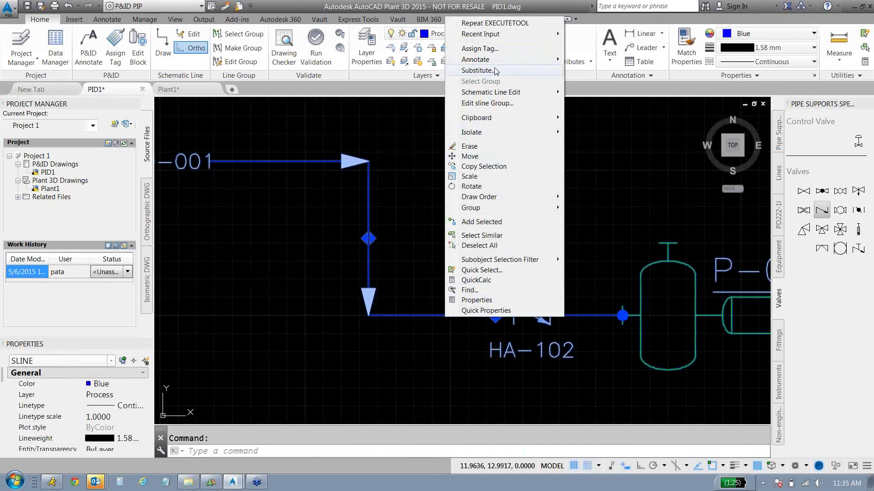
mouse_move(502, 95)
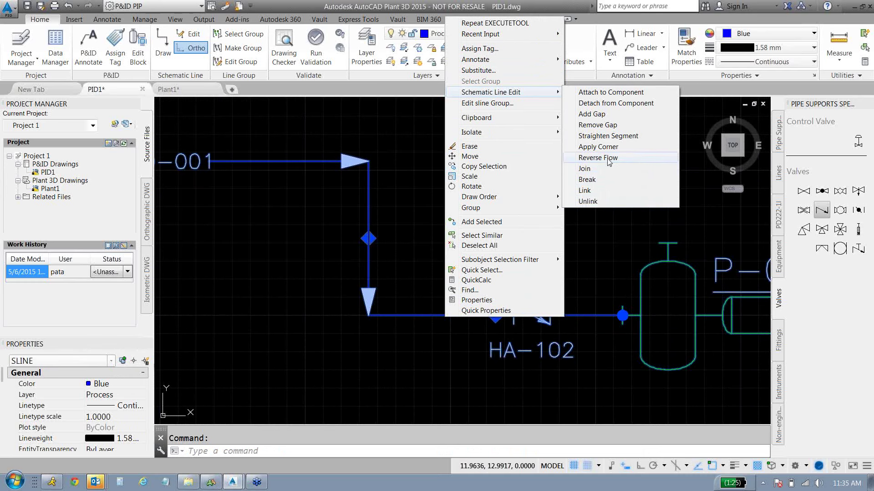
left_click(601, 250)
left_click(576, 255)
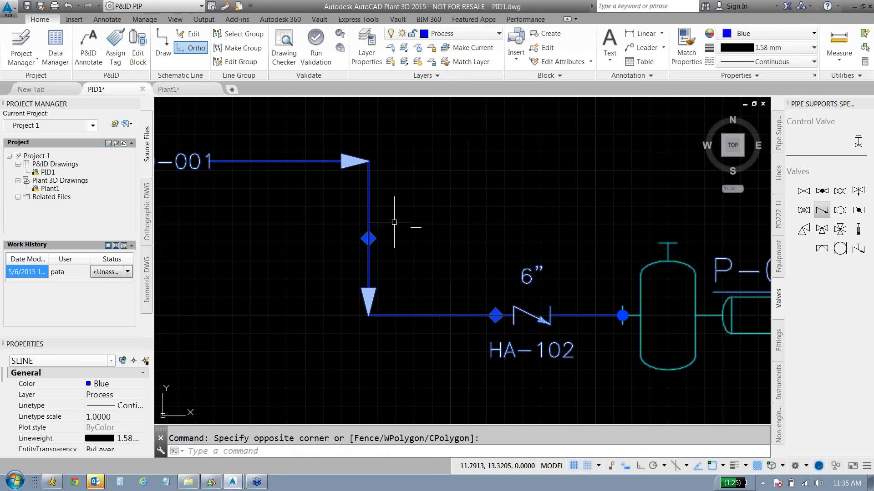
right_click(371, 172)
mouse_move(436, 253)
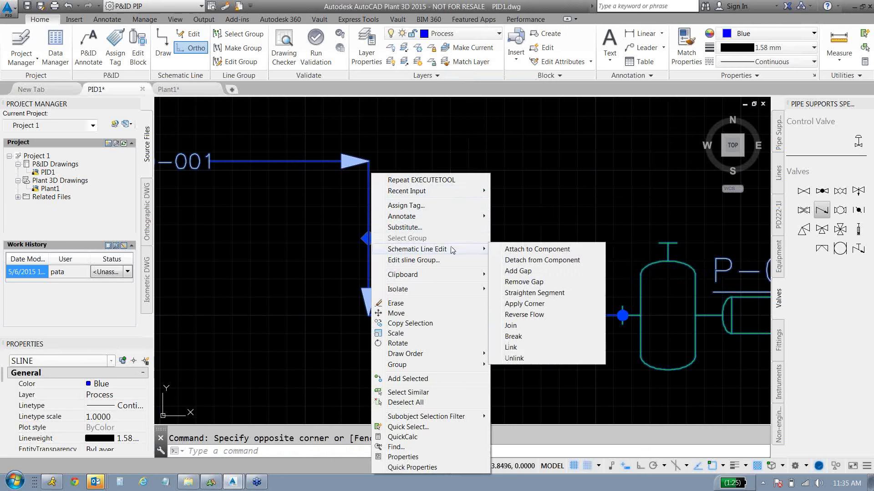
left_click(524, 315)
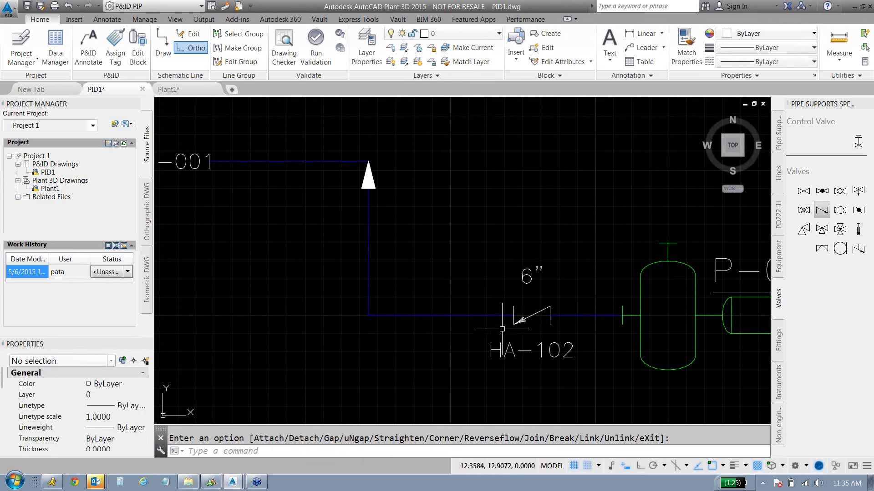
- Reverse the line's flow again so the arrows point back toward P-001
left_click(416, 316)
right_click(416, 316)
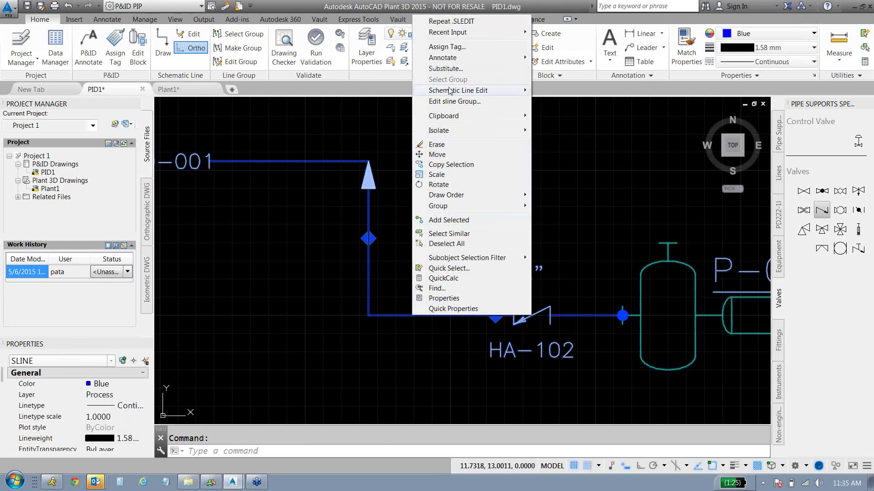
mouse_move(449, 91)
left_click(562, 154)
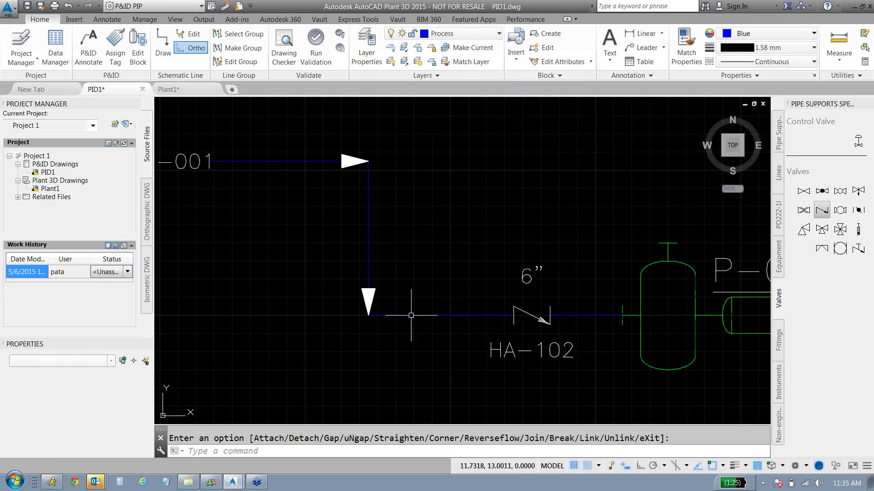
scroll(584, 351, "down", 6)
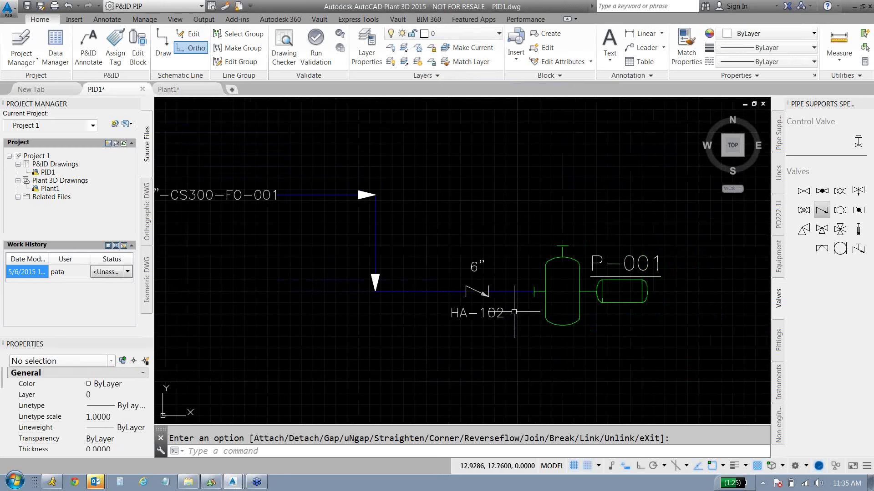
- Insert a Control Valve from the Instruments palette on the middle run of 6"-CS300-FO-001 and position its tag
middle_click_drag(580, 216, 506, 238)
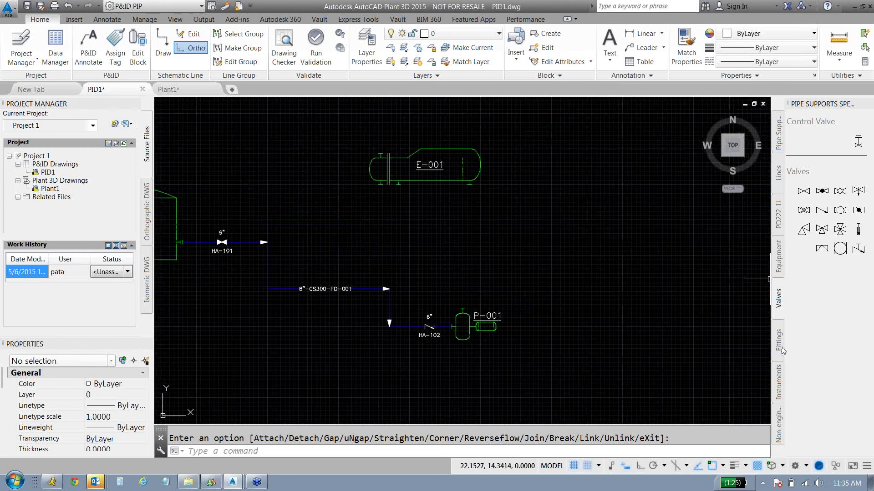
left_click(778, 340)
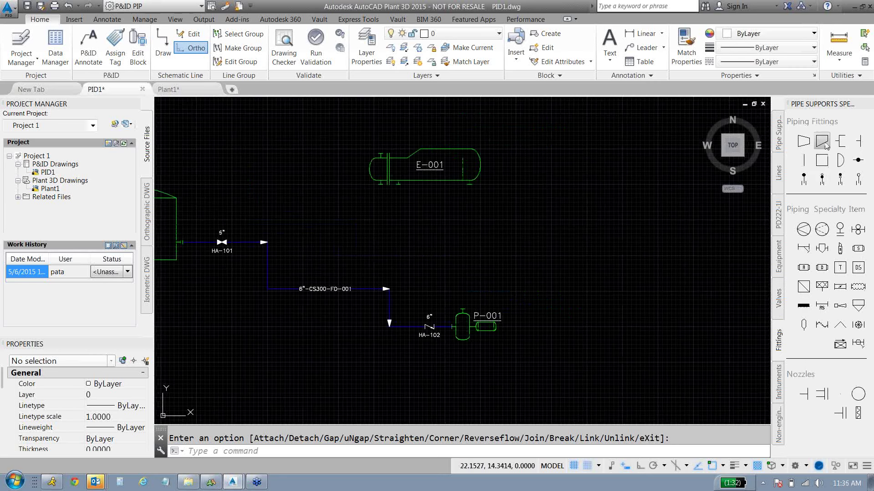
left_click(779, 381)
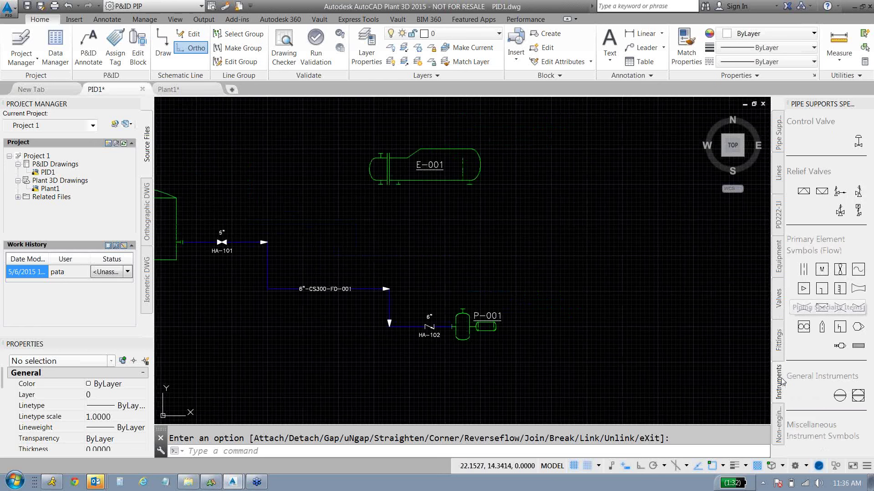
left_click(859, 144)
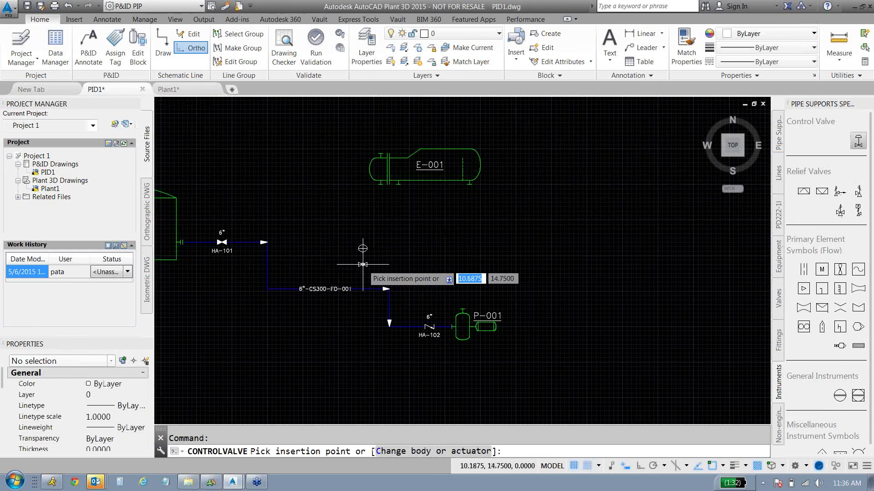
scroll(363, 268, "up", 4)
left_click(366, 317)
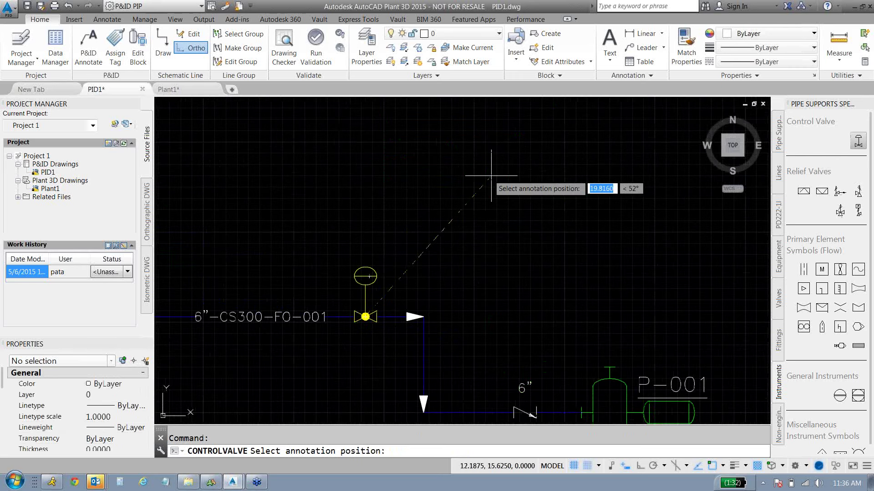
left_click(369, 277)
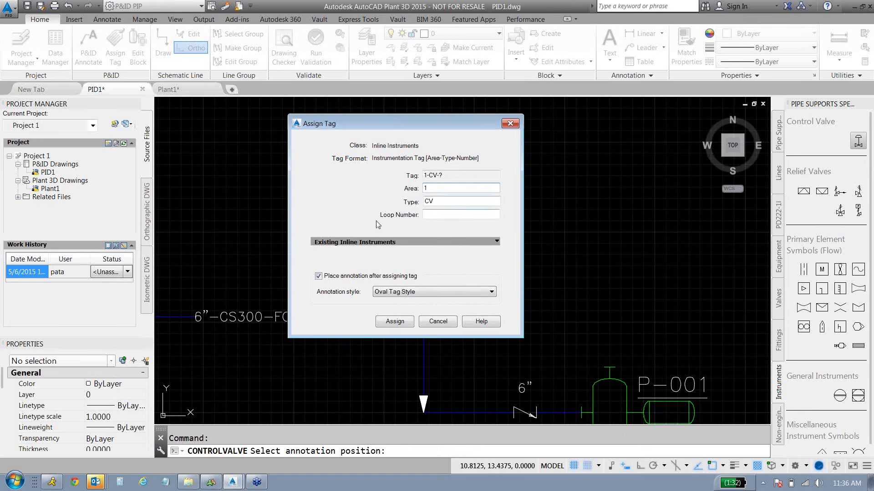
- Tag the valve as HS - HAND SWITCH loop 001 (1-HS-001) and place the bubble below it
left_click(440, 202)
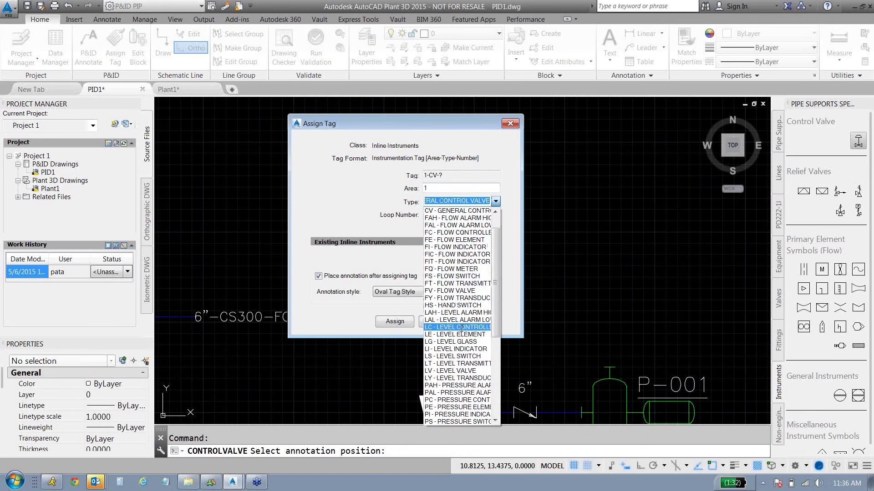
left_click(454, 306)
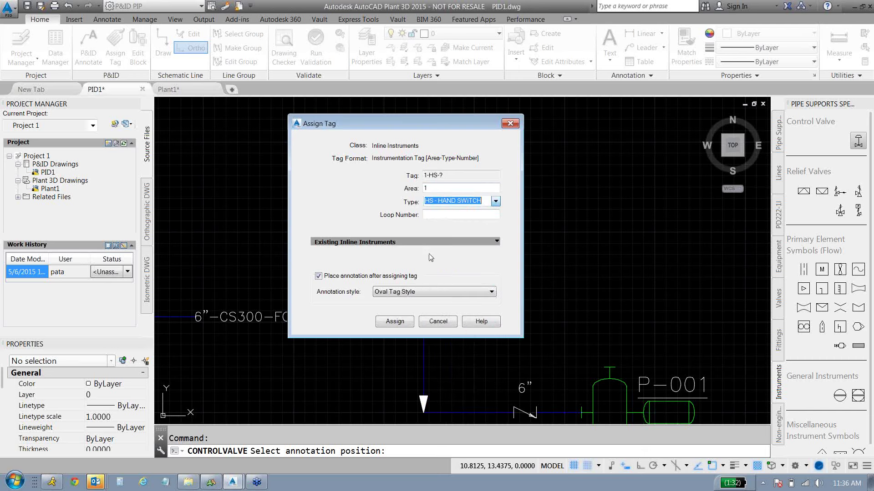
left_click(432, 217)
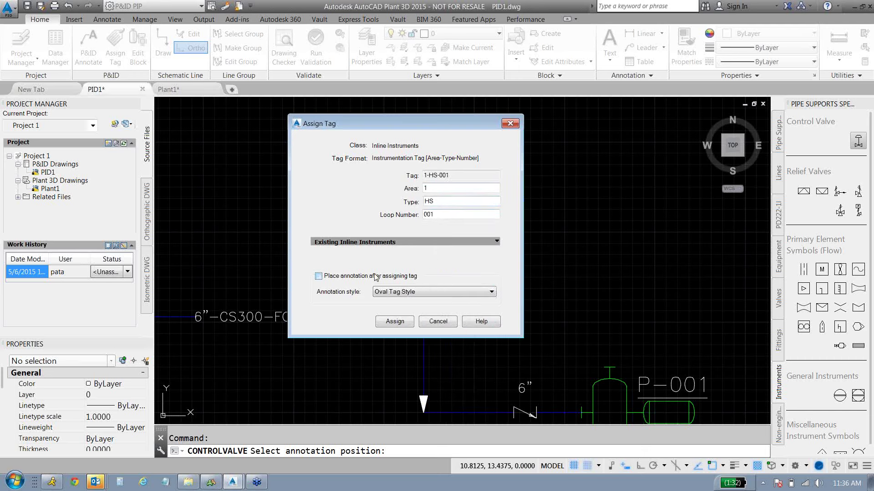
left_click(392, 323)
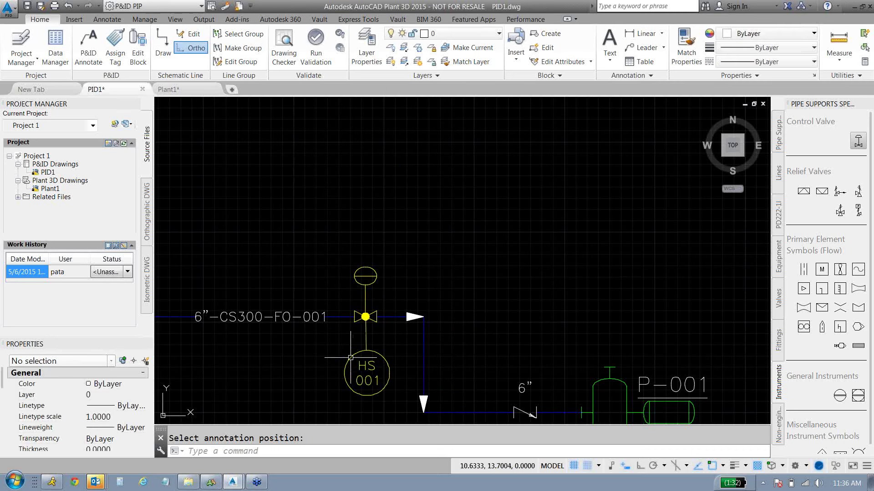
left_click(365, 292)
- Preview alternative actuator and body symbols through the valve's substitution grips
scroll(385, 309, "up", 2)
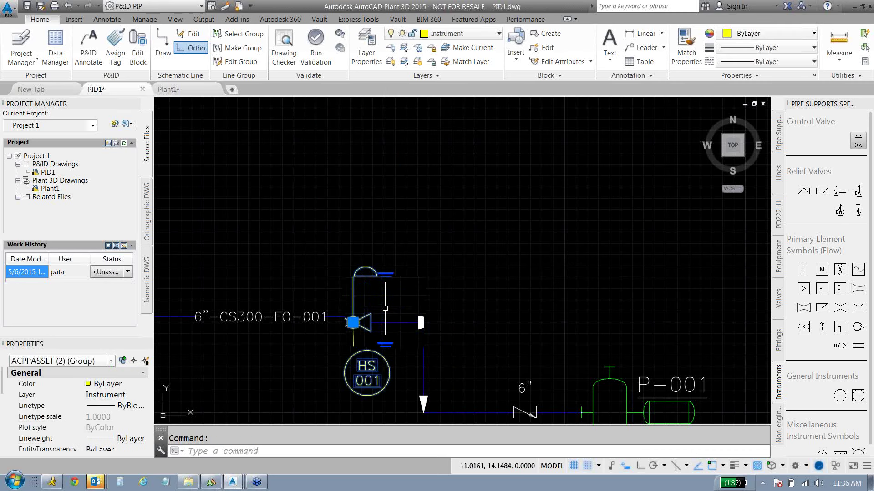
scroll(384, 308, "up", 2)
left_click(384, 275)
left_click(451, 290)
left_click(457, 298)
left_click(386, 346)
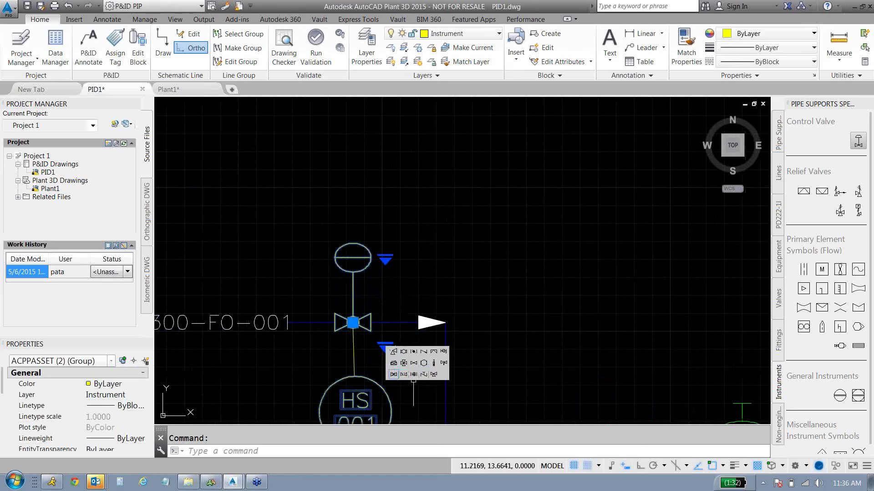
- Start a control valve body/actuator change, cancel the Control Valve Browser, and recentre line 6"-CS300-FO-001
key("Escape")
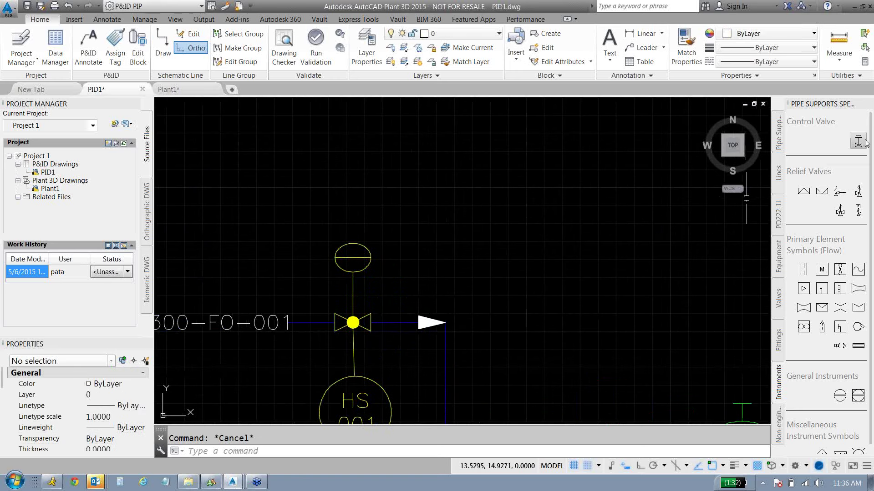
type("c")
key("Return")
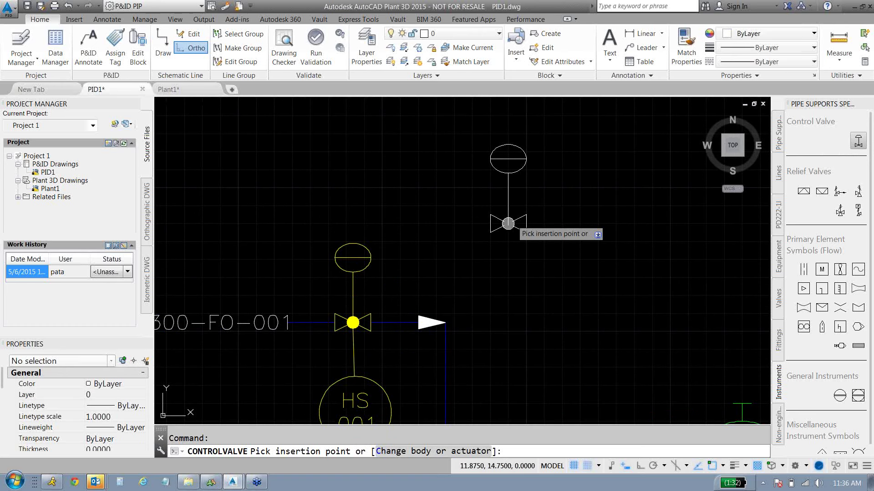
type("c")
key("Return")
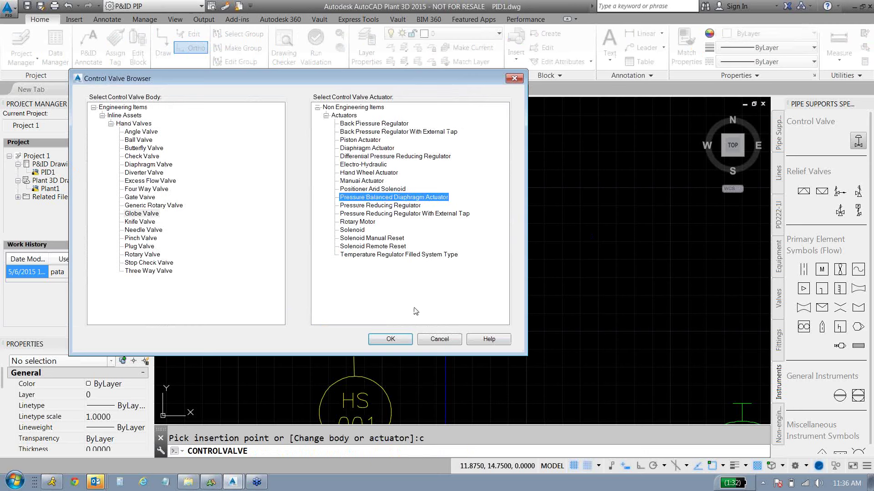
left_click(439, 339)
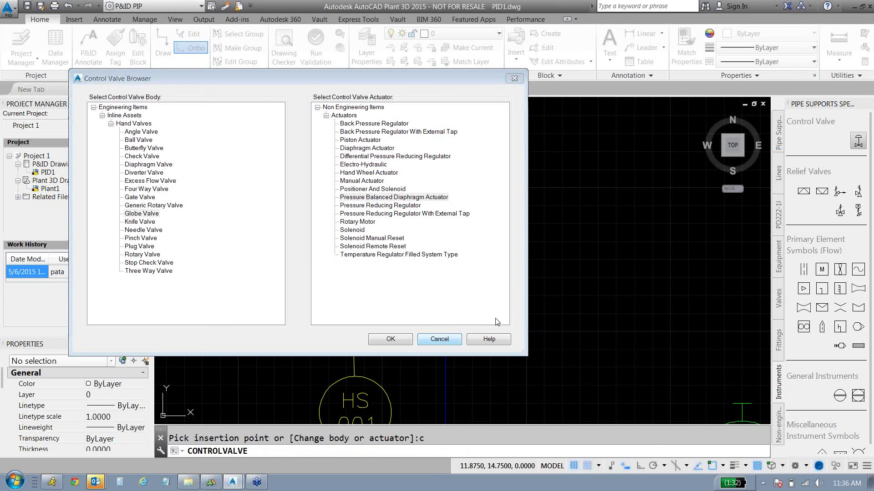
scroll(401, 340, "down", 5)
middle_click_drag(502, 270, 426, 269)
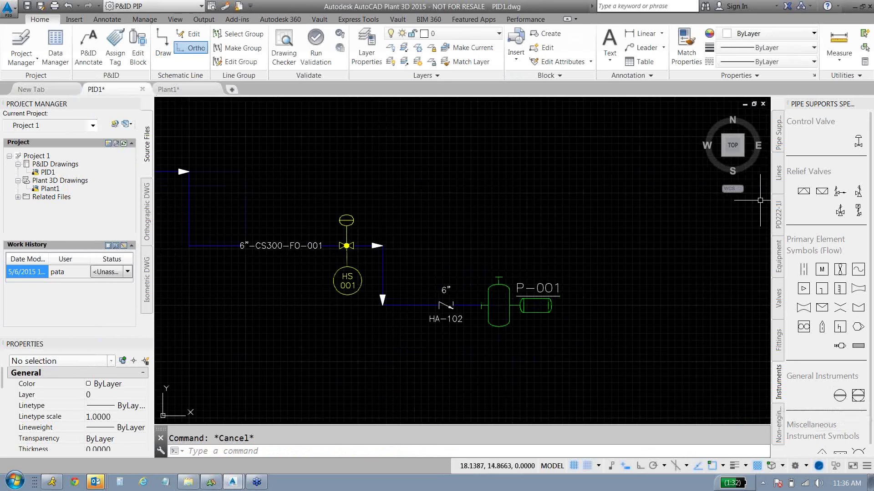
- Select the HS 001 valve's leader, bubble and actuator symbol and delete them
left_click(781, 190)
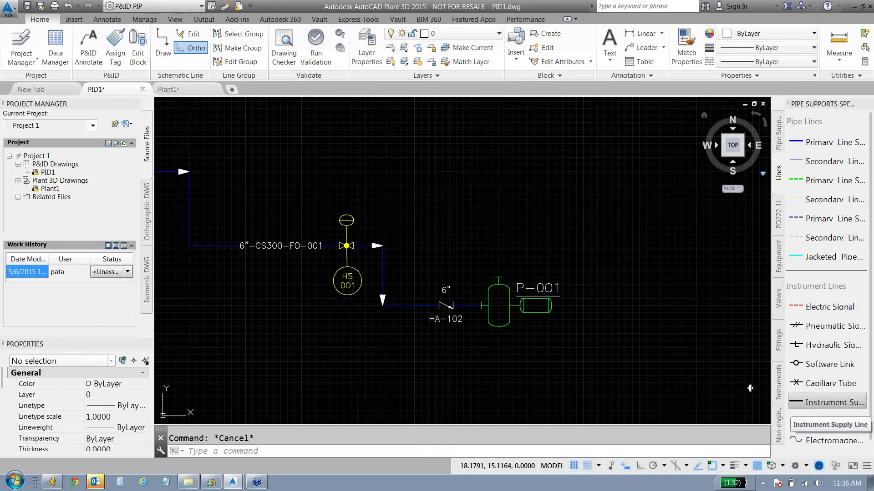
left_click(347, 267)
left_click(347, 267)
left_click(345, 220)
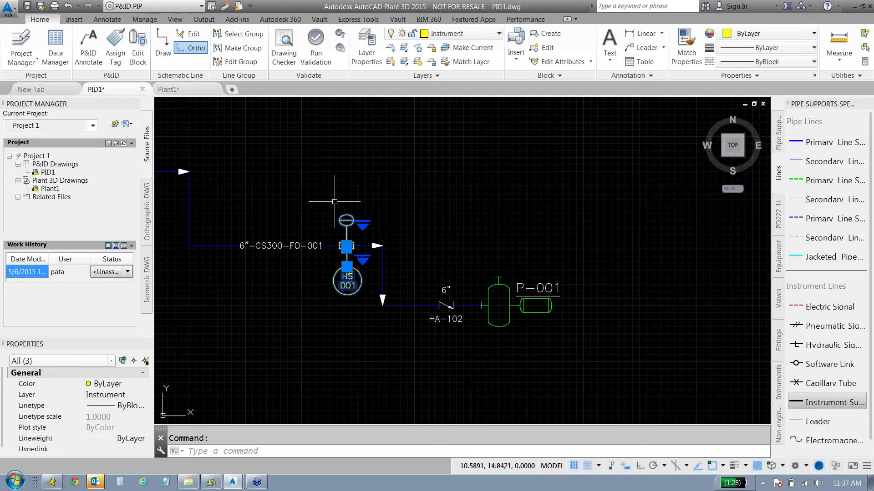
key("Delete")
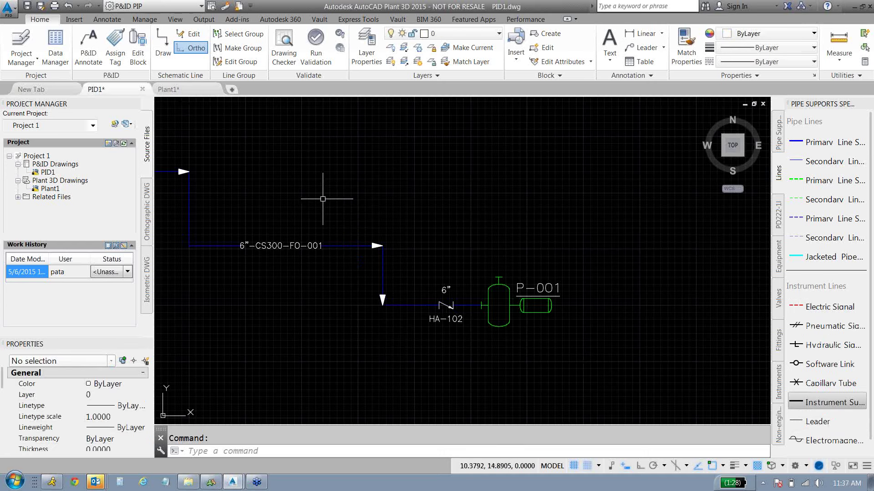
scroll(377, 197, "down", 2)
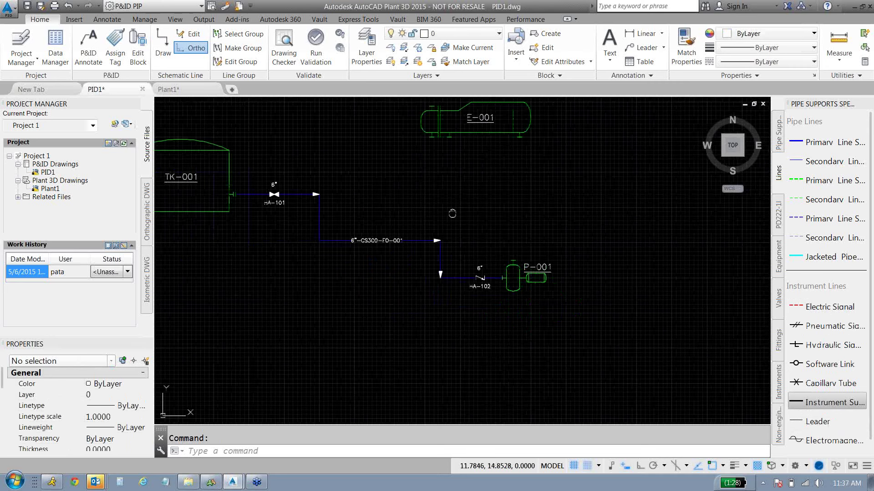
scroll(504, 255, "up", 5)
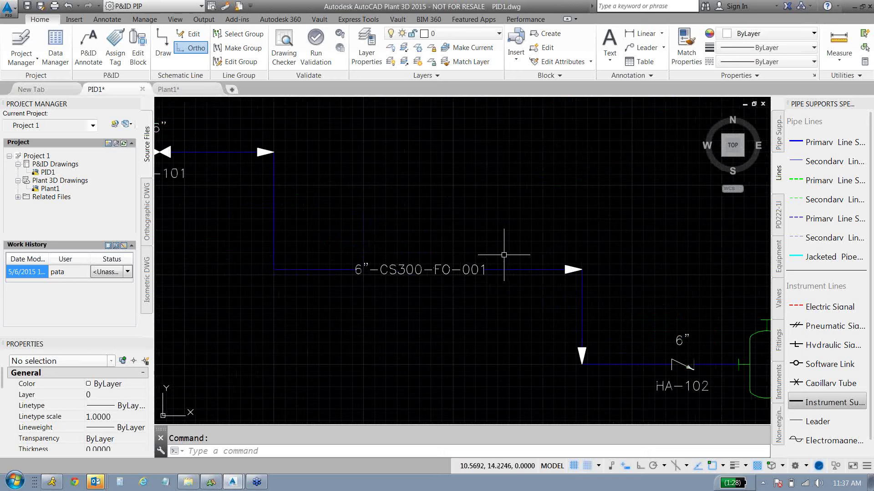
- Select then deselect line 6"-CS300-FO-001, and pan and zoom out to show TK-001 through P-001 and E-001
left_click(584, 305)
left_click(579, 308)
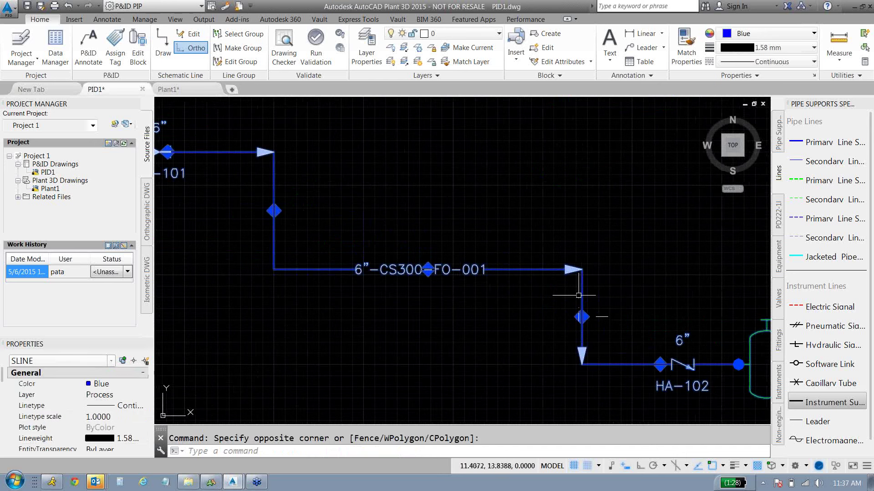
middle_click_drag(684, 368, 623, 326)
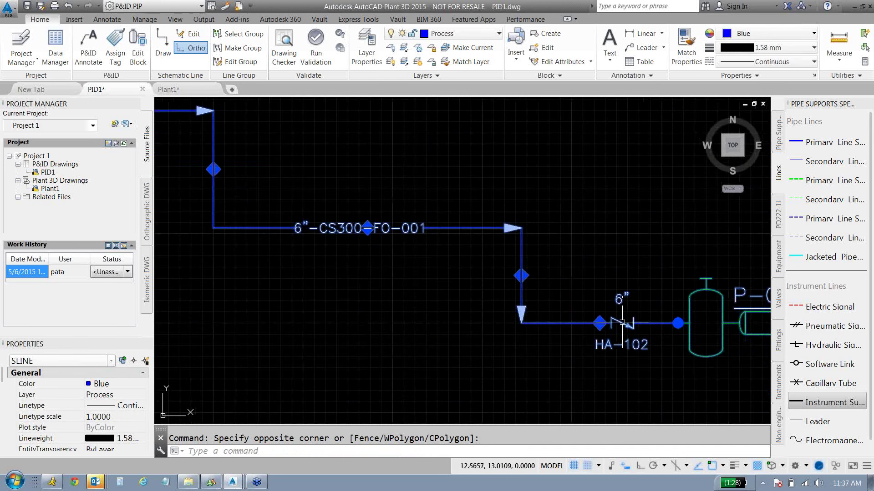
key("Escape")
scroll(672, 228, "down", 4)
mouse_move(561, 291)
middle_mouse_down()
mouse_move(431, 263)
mouse_move(529, 358)
mouse_move(467, 357)
middle_mouse_up()
middle_click_drag(437, 278, 563, 246)
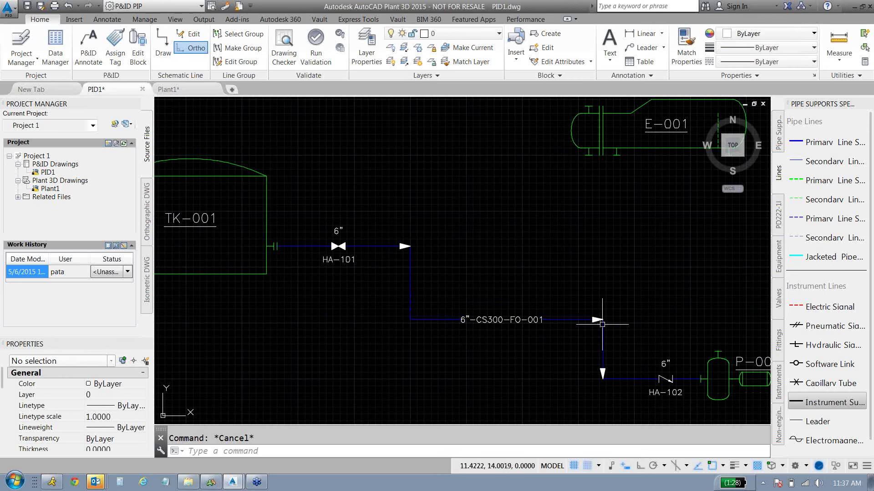
middle_click_drag(605, 333, 576, 303)
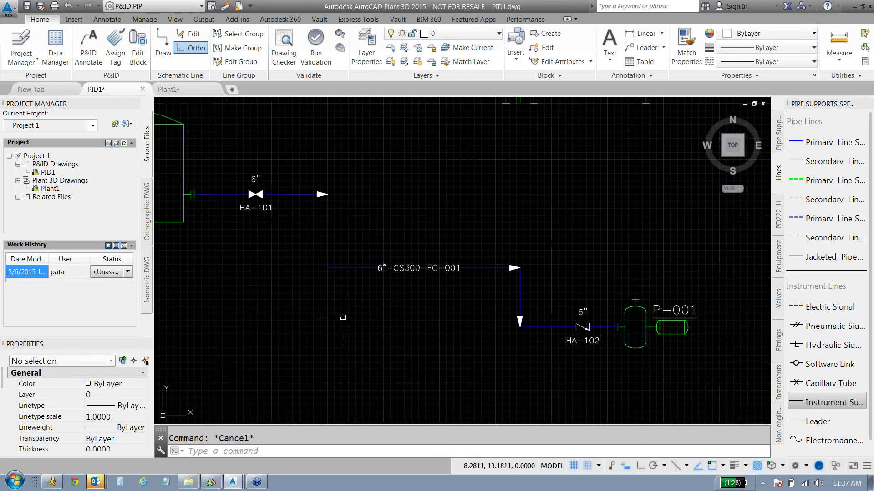
middle_click_drag(343, 317, 563, 369)
scroll(319, 228, "down", 5)
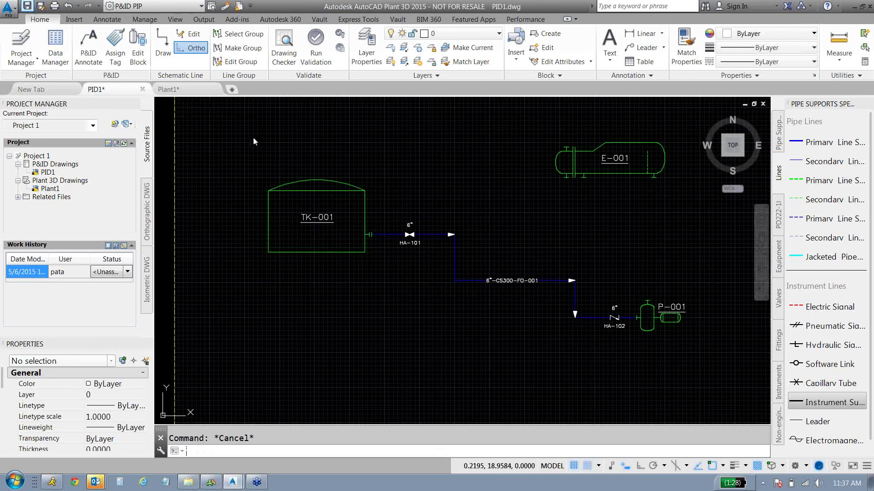
- Save the P&ID and clear the right side of the window for the Data Manager
key("ctrl+s")
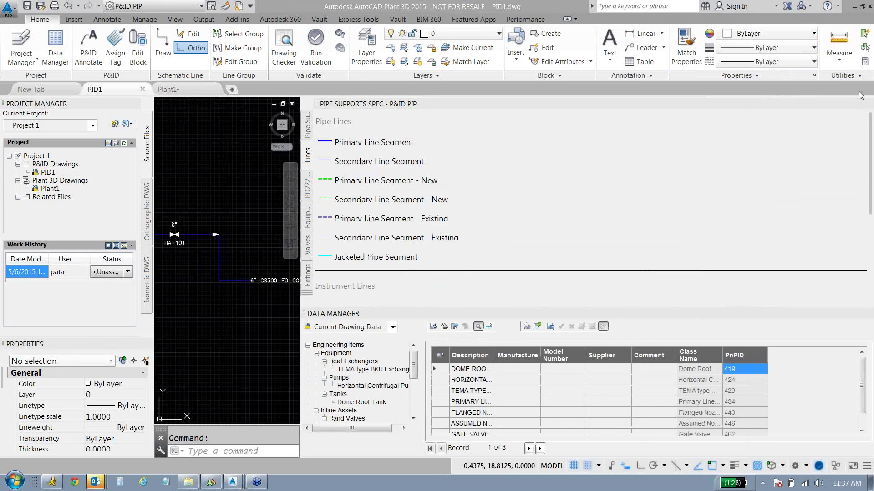
left_click(868, 103)
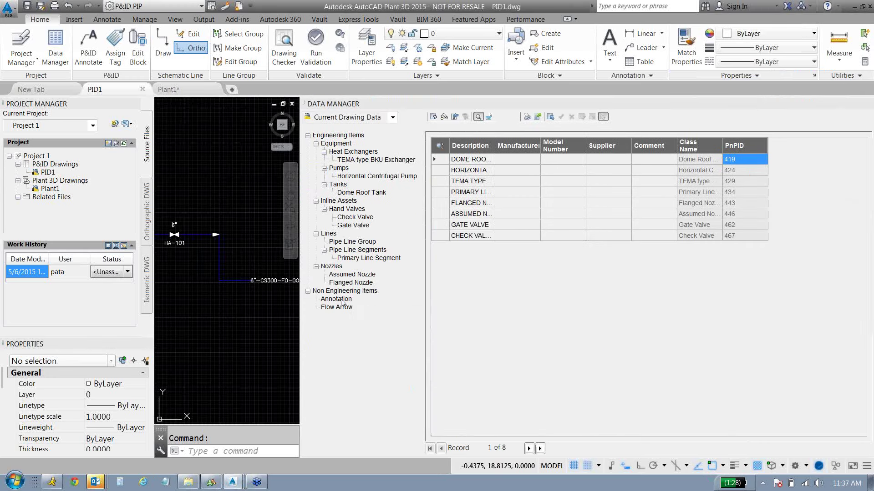
middle_click_drag(231, 237, 221, 229)
left_click_drag(300, 228, 375, 225)
scroll(290, 279, "down", 3)
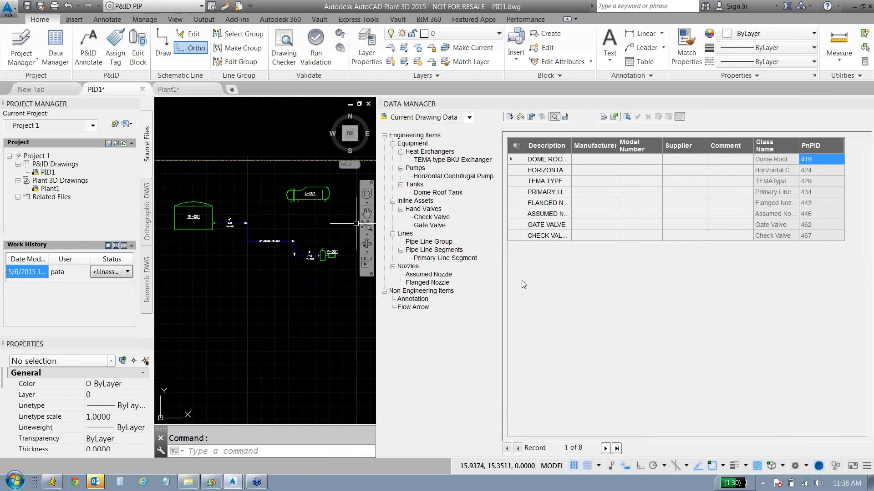
- Keep the Data Manager on Current Drawing Data with Engineering Items selected, listing 8 records
left_click(385, 135)
left_click(411, 136)
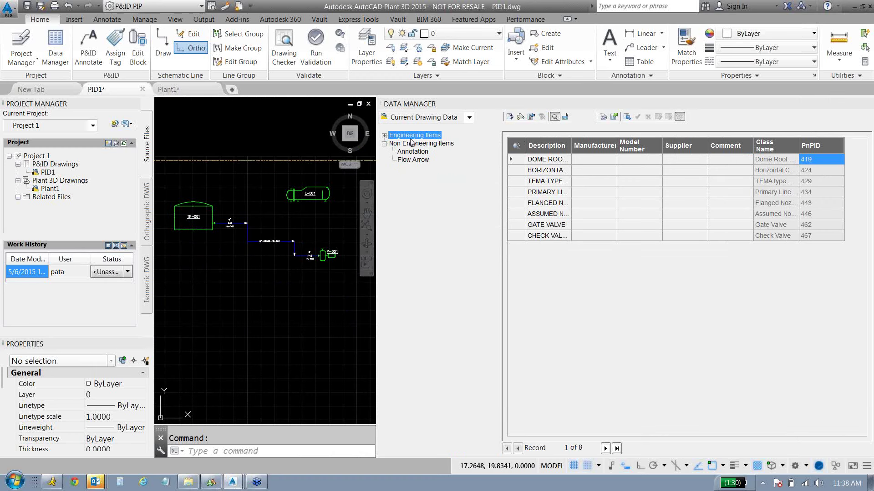
left_click(468, 117)
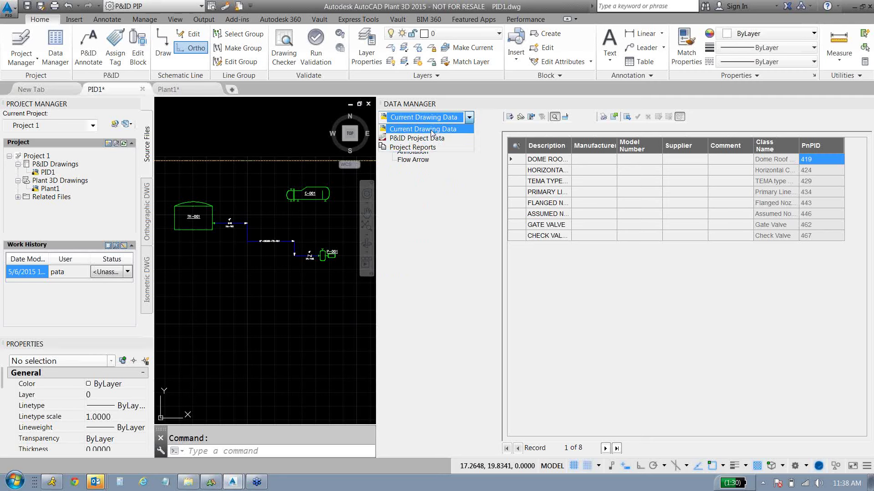
left_click(411, 130)
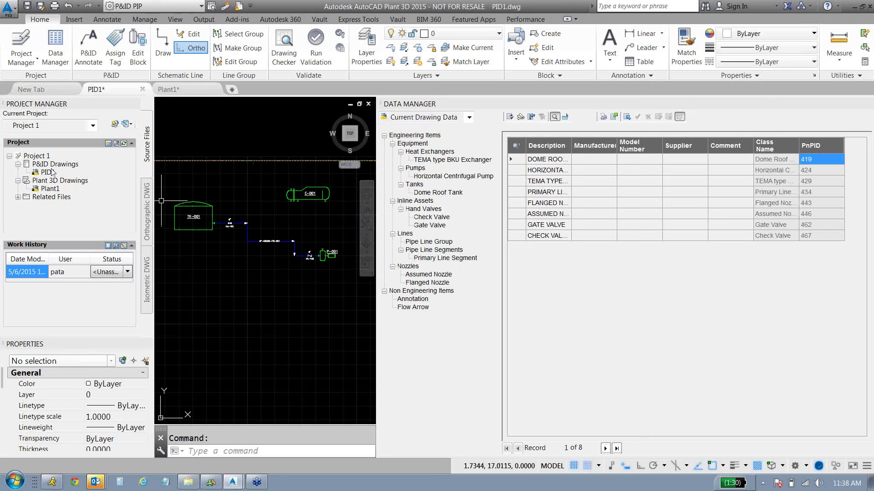
- Filter the Data Manager to Equipment (TK-001, P-001, E-001) and zoom the drawing to P-001
left_click(412, 144)
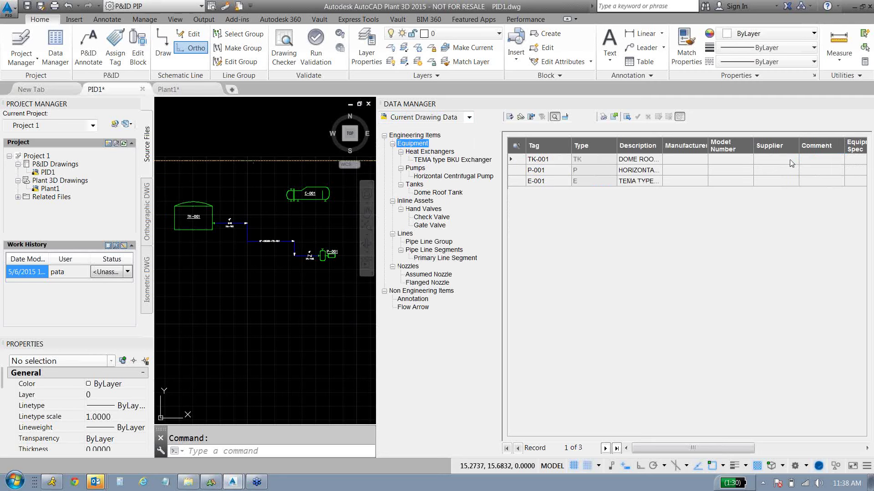
mouse_move(671, 451)
left_mouse_down()
mouse_move(782, 448)
mouse_move(657, 447)
left_mouse_up()
left_click(515, 171)
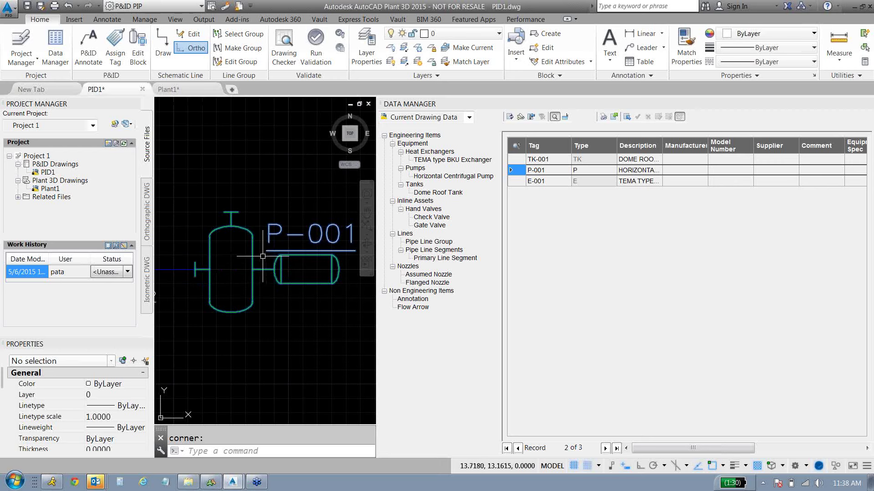
left_click(681, 172)
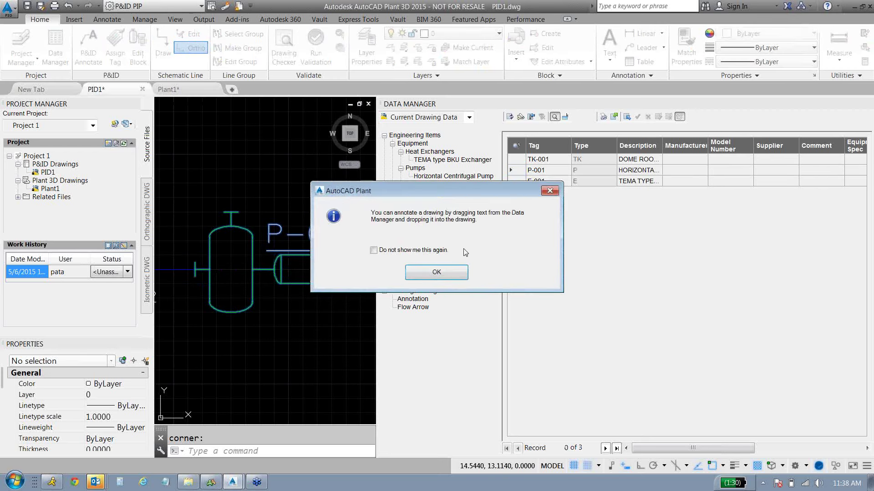
left_click(451, 271)
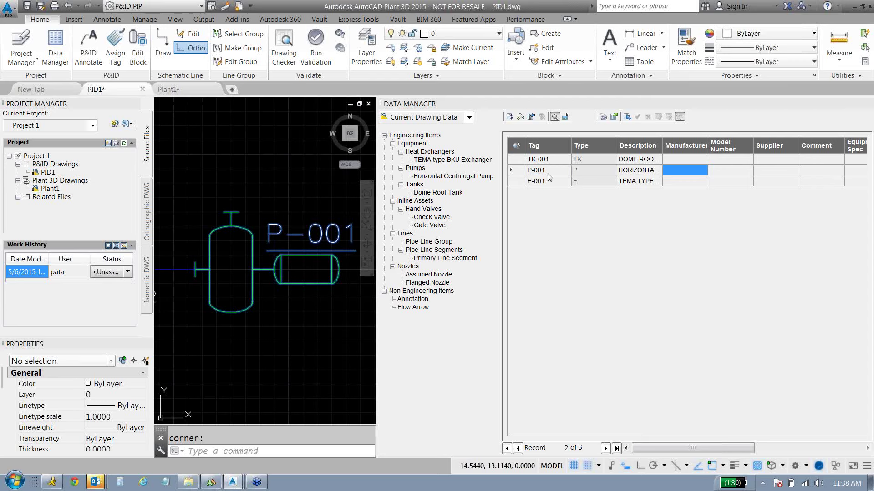
- Drag TK-001's DOME ROOF TANK description into the drawing and place it under the tank
left_click(637, 160)
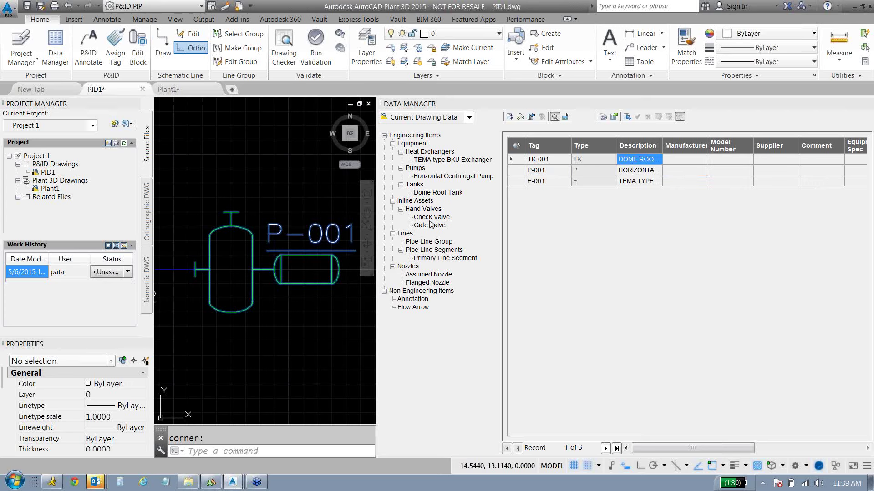
left_click_drag(220, 161, 210, 149)
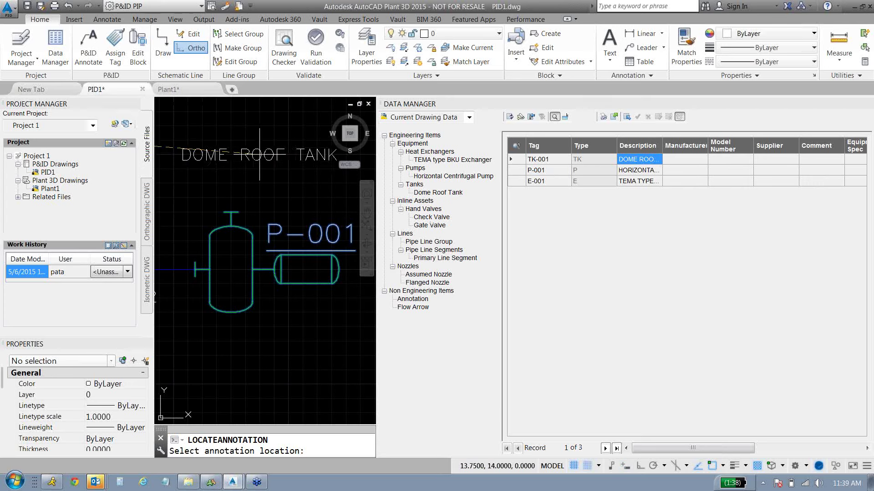
middle_click_drag(224, 165, 367, 233)
scroll(225, 166, "down", 5)
middle_click_drag(189, 275, 326, 310)
scroll(268, 277, "up", 6)
middle_click_drag(268, 273, 183, 273)
scroll(182, 273, "down", 2)
left_click(278, 262)
- Close the Data Manager and pan to show TK-001 with its connected piping
middle_click_drag(321, 336, 294, 312)
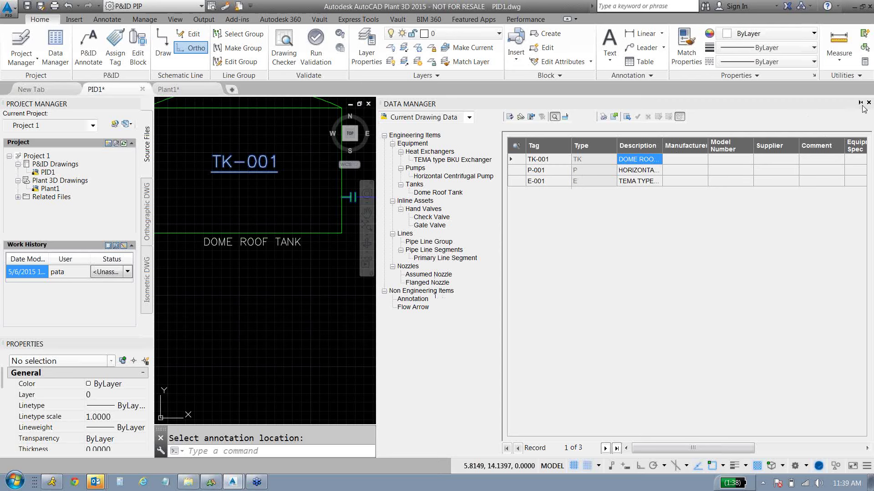
left_click(870, 106)
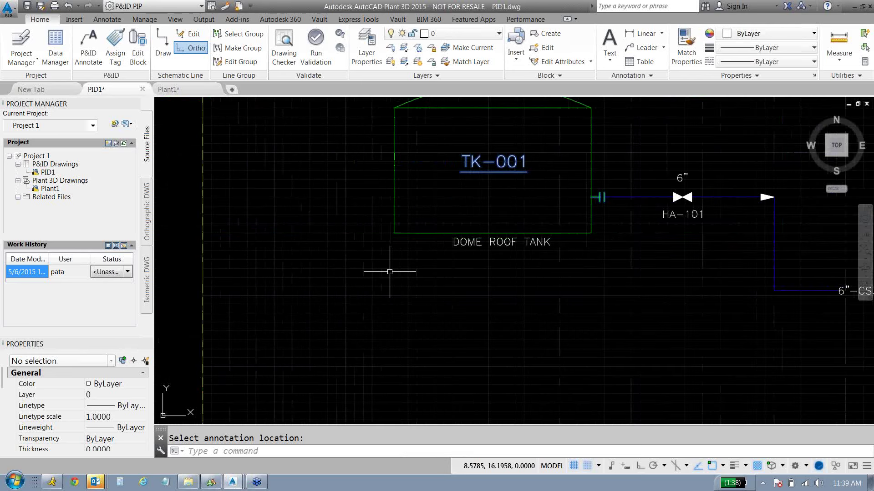
middle_click_drag(321, 276, 347, 294)
scroll(347, 295, "down", 2)
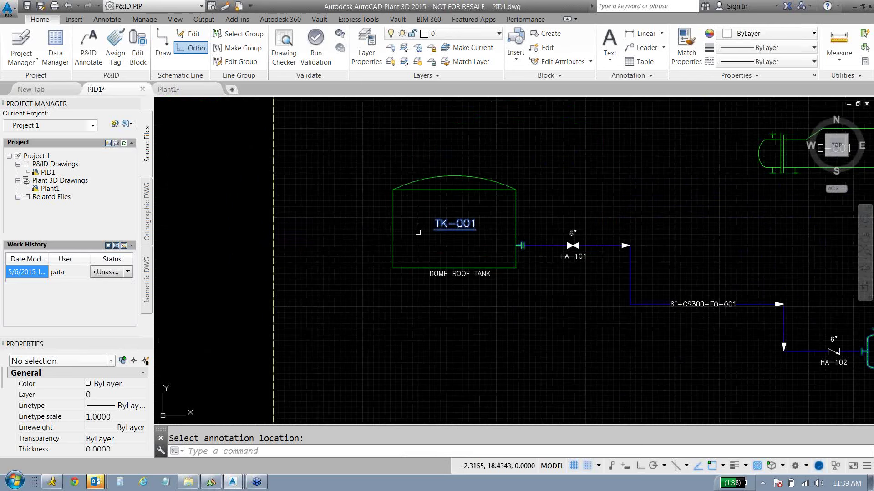
- Save the P&ID and switch to the empty Plant1 3D model drawing
left_click(28, 6)
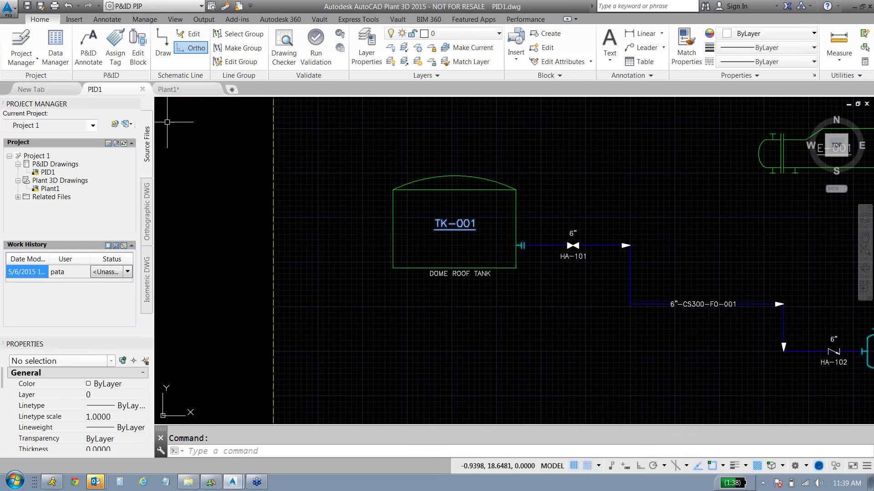
left_click(186, 90)
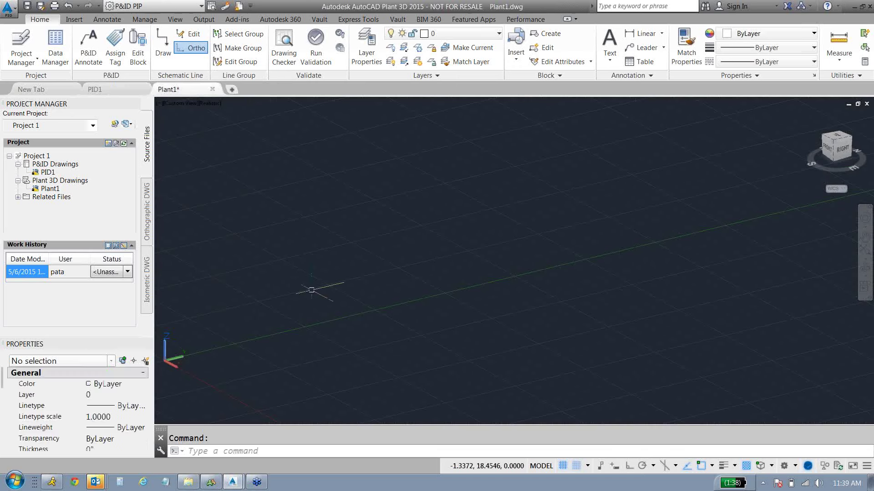
middle_click_drag(254, 354, 363, 274, "shift")
middle_click_drag(520, 300, 427, 280)
scroll(428, 279, "down", 2)
middle_click_drag(568, 292, 490, 287)
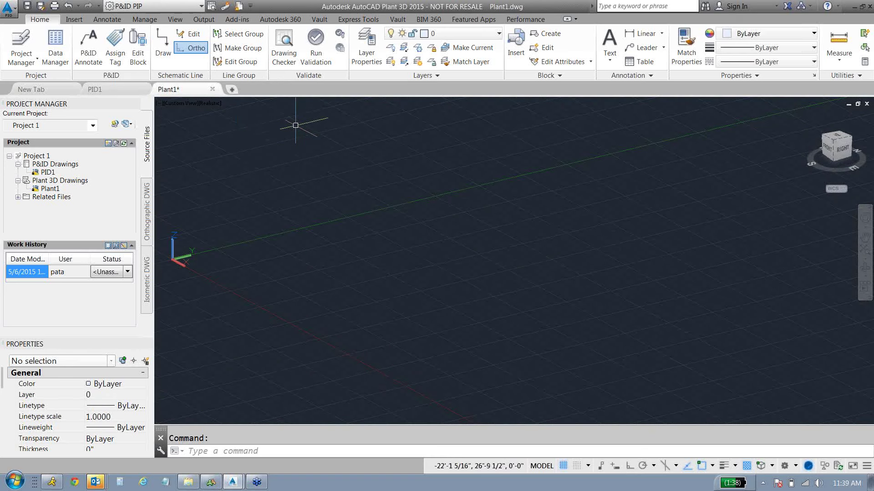
- Switch to the 3D Piping workspace in model space, ready for steel structure work
left_click(190, 5)
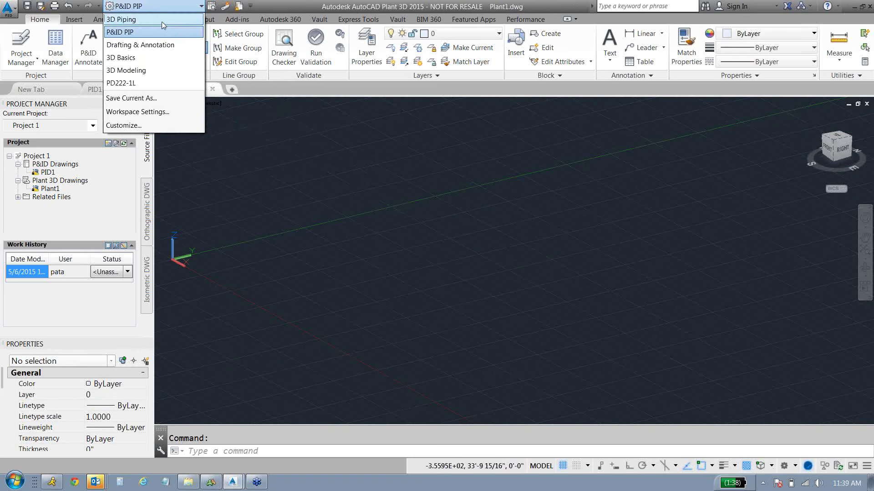
left_click(137, 19)
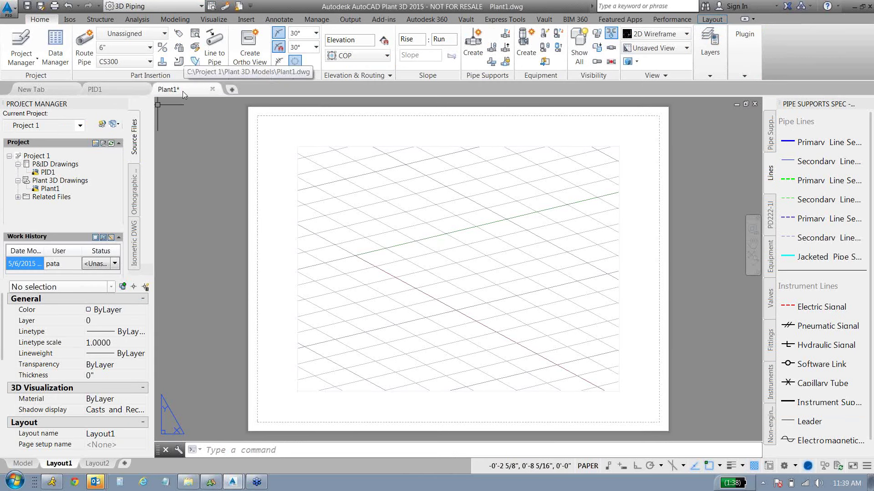
mouse_move(182, 91)
left_click(102, 153)
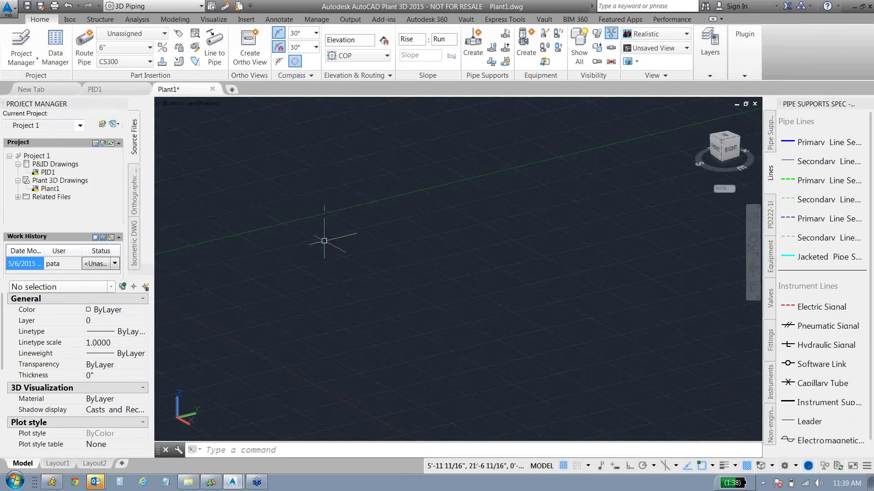
middle_click_drag(324, 241, 324, 241, "shift")
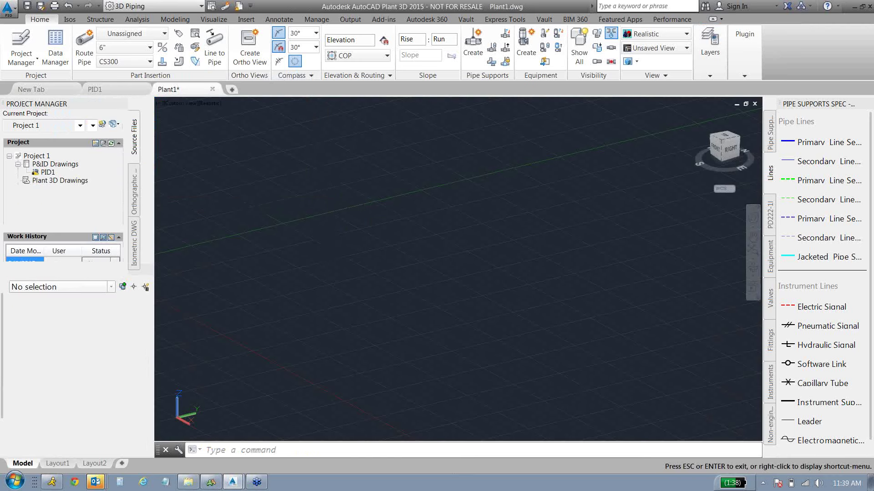
middle_click_drag(257, 267, 259, 286)
scroll(403, 273, "down", 2)
scroll(255, 291, "up", 2)
left_click(100, 19)
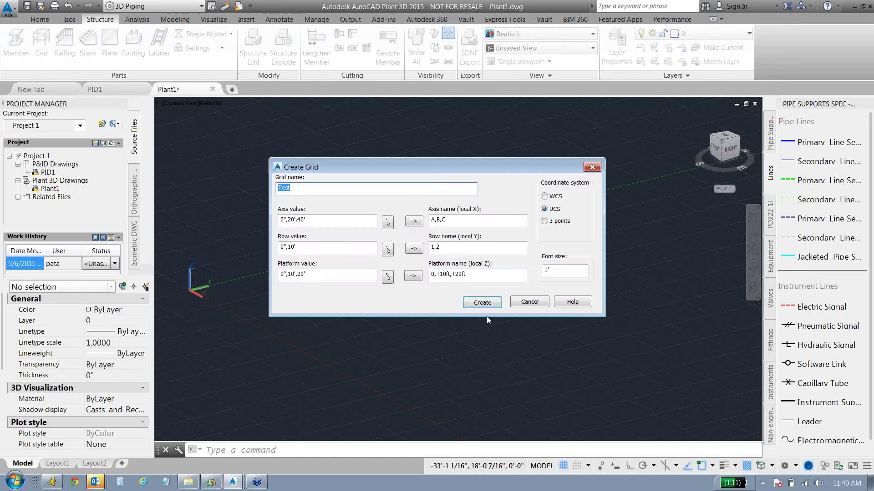
- Create the grid (axes A–C, 1–2, levels +10ft, +20ft) and open Member Settings, keeping AISC
left_click(481, 306)
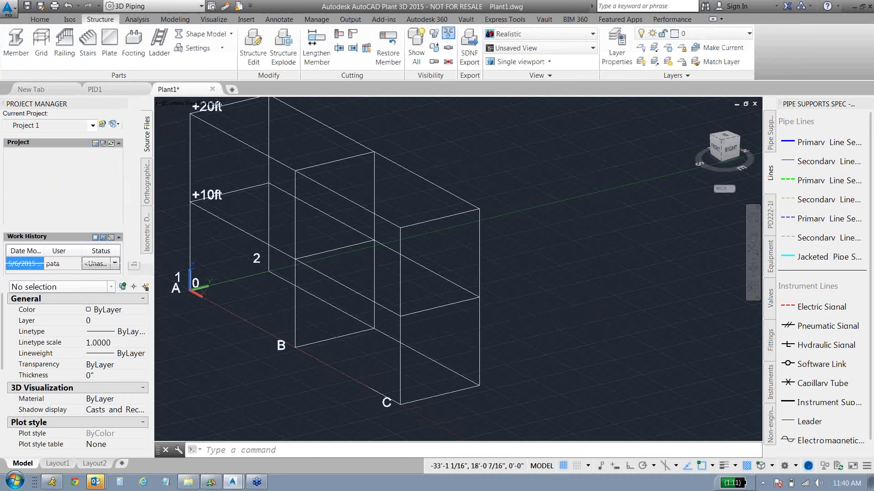
middle_click_drag(482, 305, 532, 338)
left_click(16, 44)
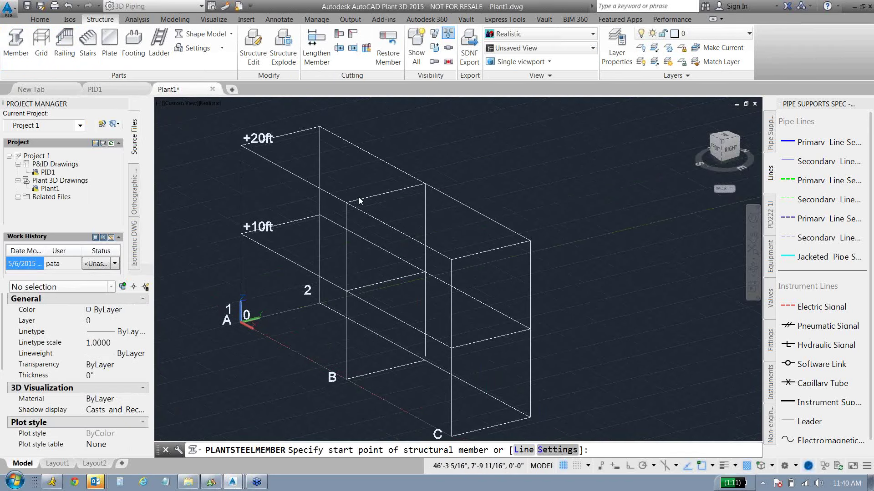
type("s")
key("Return")
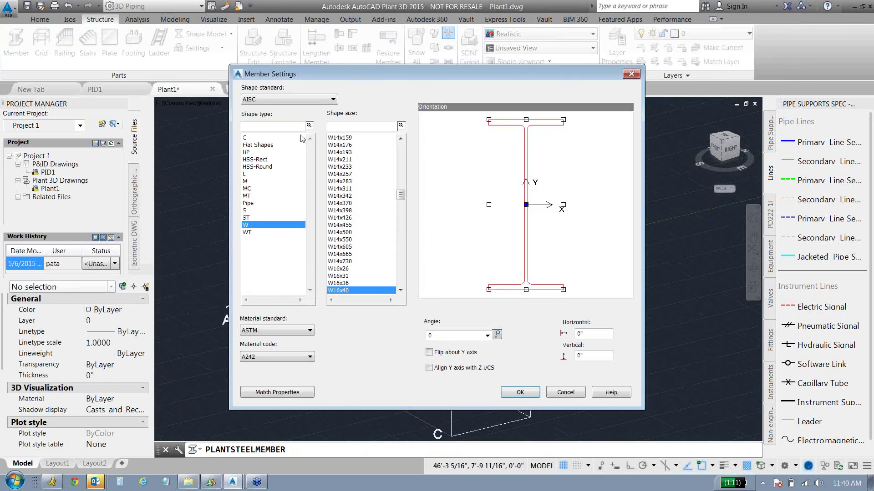
left_click(308, 100)
left_click(308, 101)
- Accept W16x40 and place the first beam from the grid's lower-right corner to line 2
left_click(520, 392)
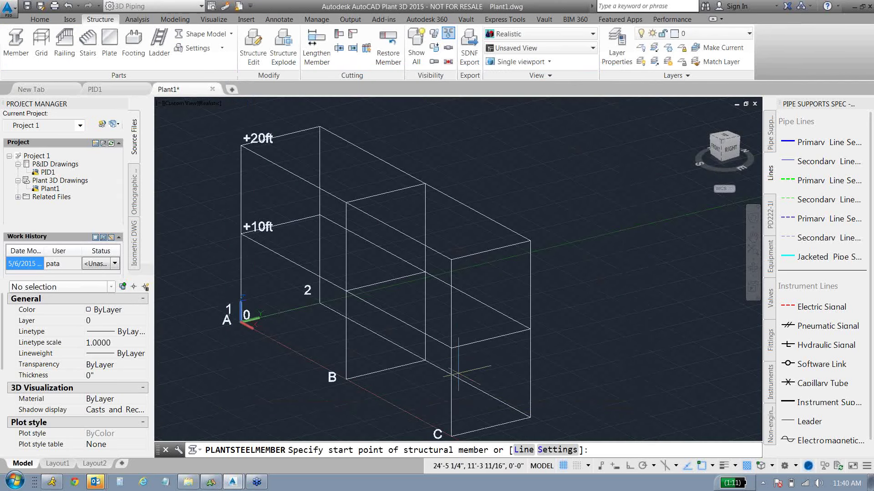
left_click(530, 416)
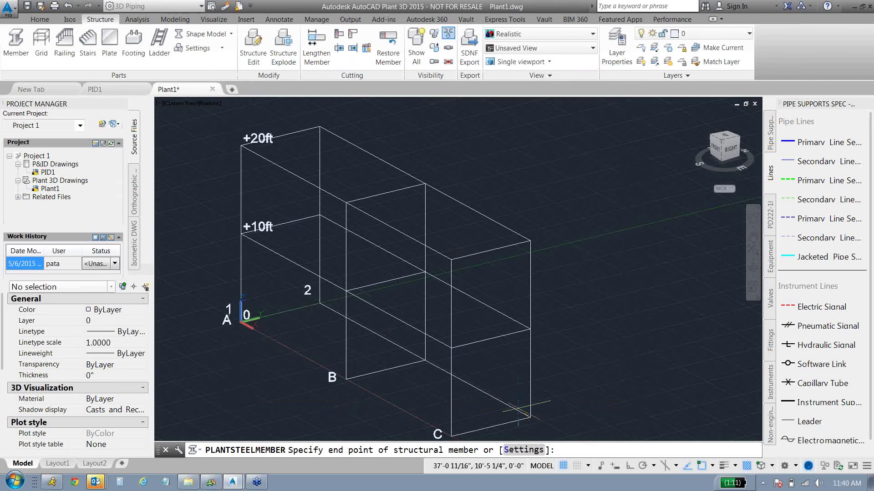
left_click(319, 298)
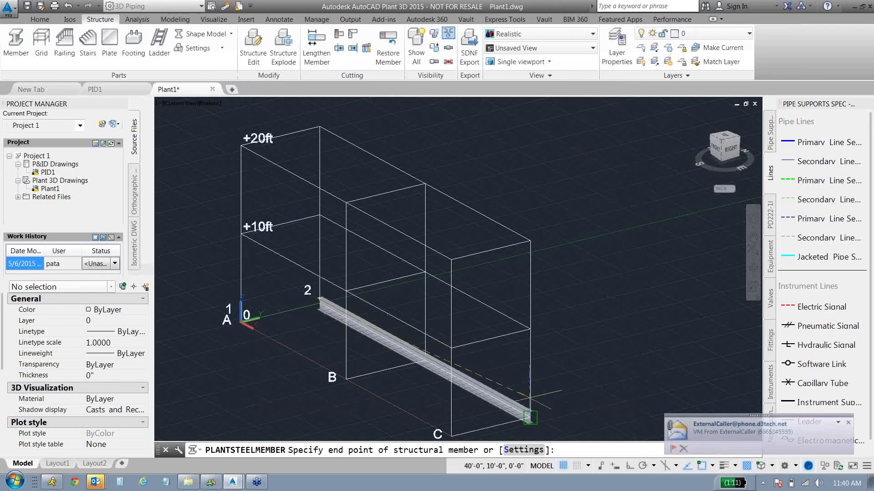
left_click(530, 399)
key("Escape")
middle_click_drag(500, 422, 500, 423, "shift")
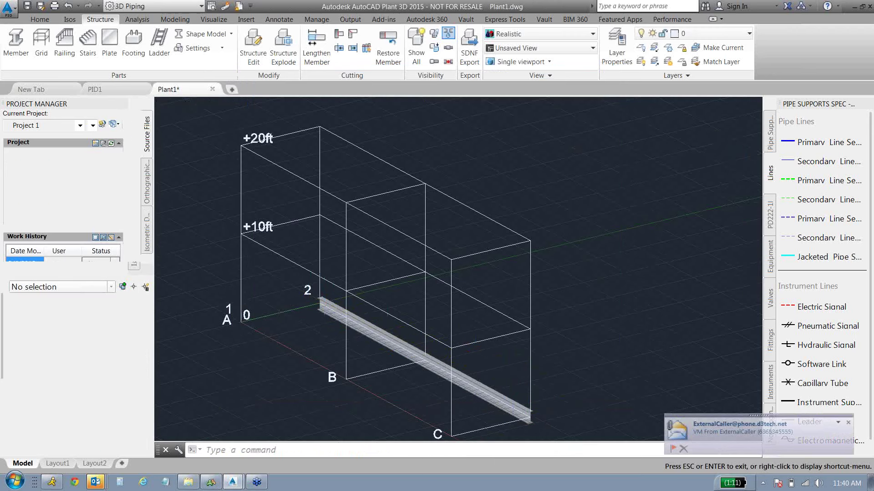
- Place a second W16x40 beam from near C, forming a right-angle corner
key("Return")
scroll(352, 367, "up", 5)
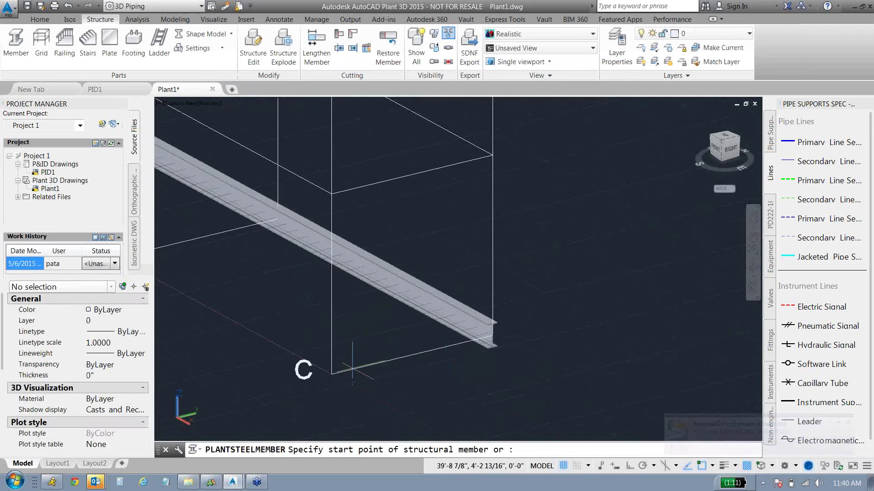
left_click(331, 374)
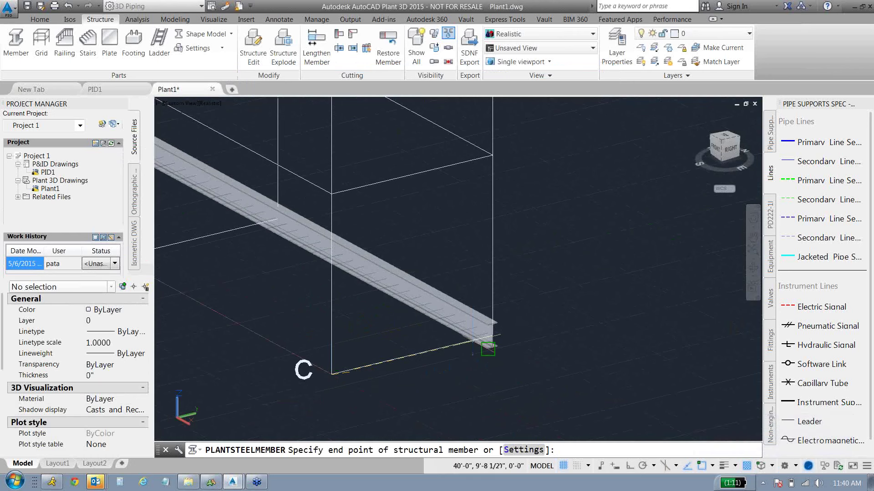
left_click(550, 342)
key("Return")
scroll(473, 319, "up", 4)
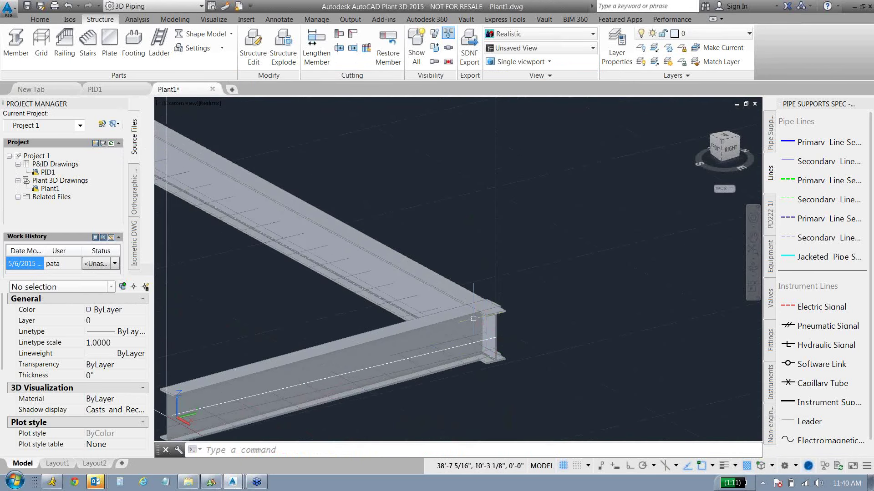
- Try a miter cut at the beam corner, undo it, then start and cancel a beam cut
left_click(339, 35)
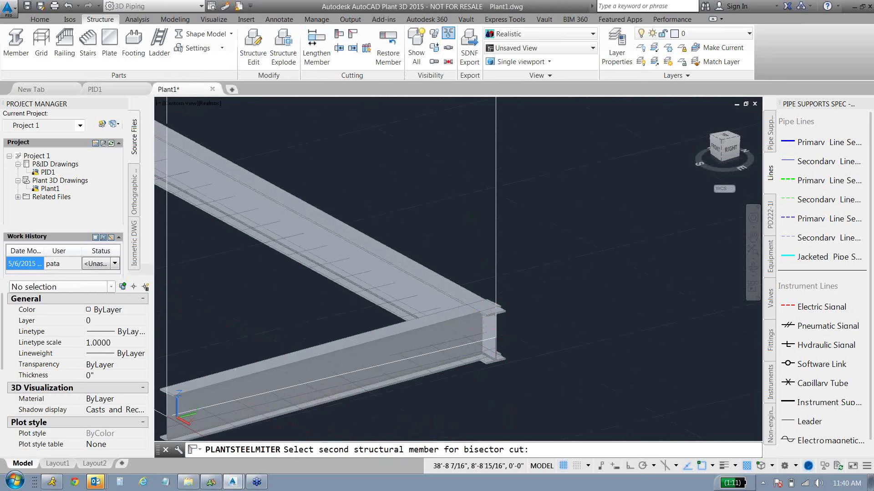
left_click(340, 230)
key("Escape")
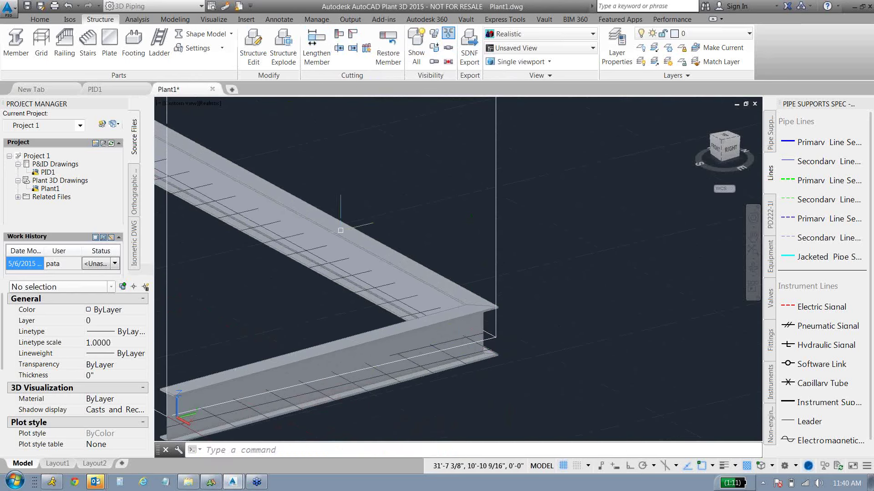
key("ctrl+z")
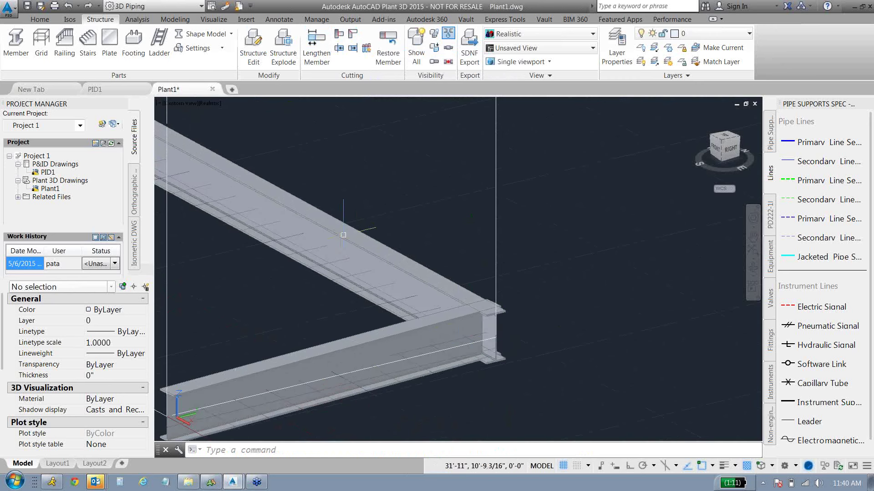
left_click(339, 35)
left_click(341, 240)
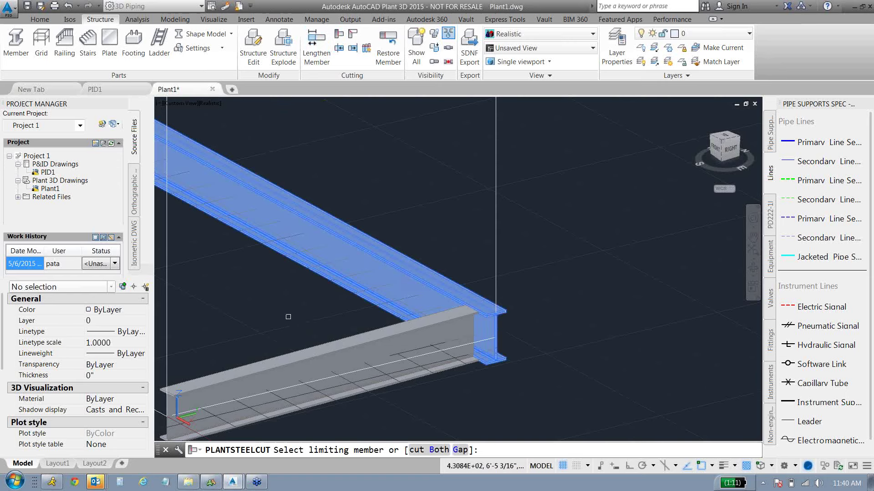
key("Escape")
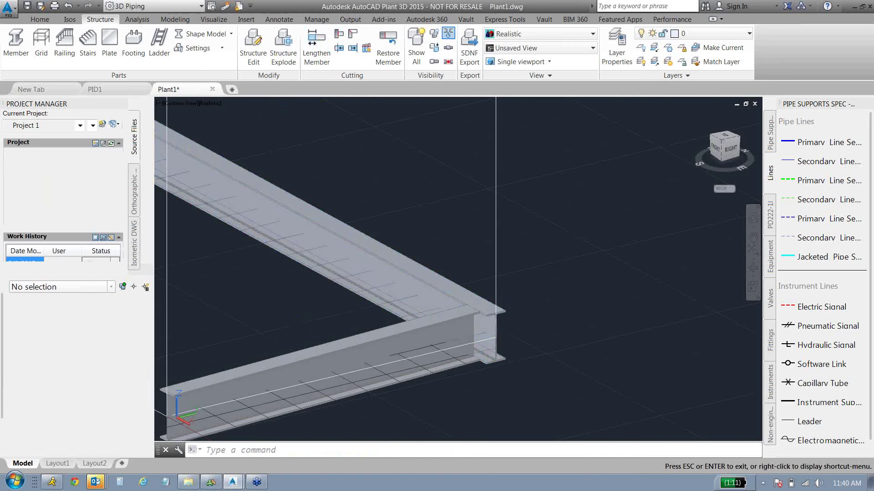
- Realign the lower beam to top centre with an 8" vertical offset
scroll(674, 254, "down", 3)
left_click(456, 298)
right_click(456, 295)
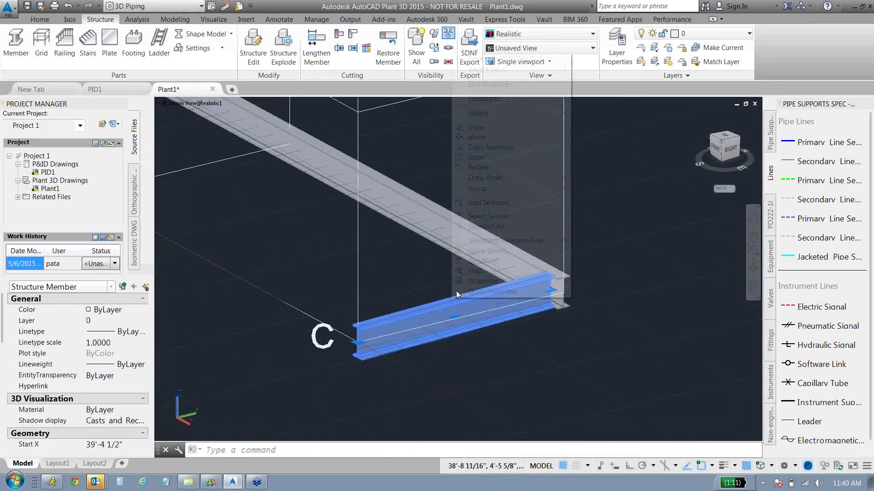
left_click(505, 86)
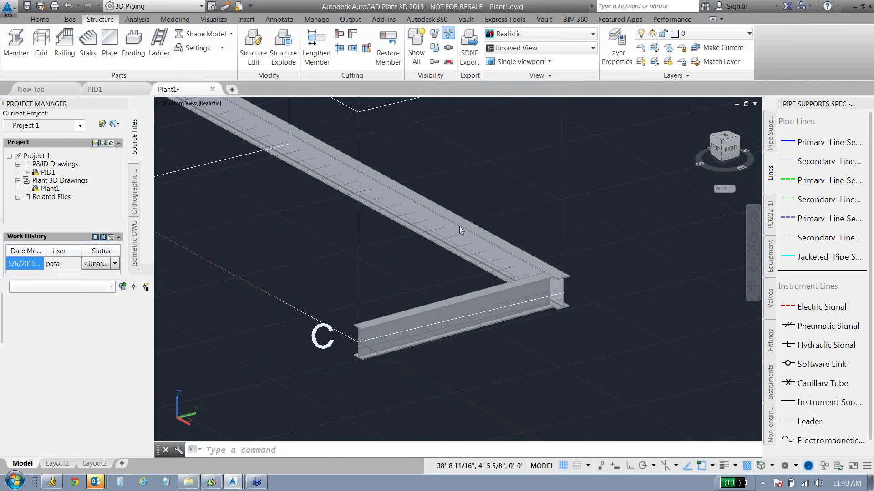
double_click(505, 296)
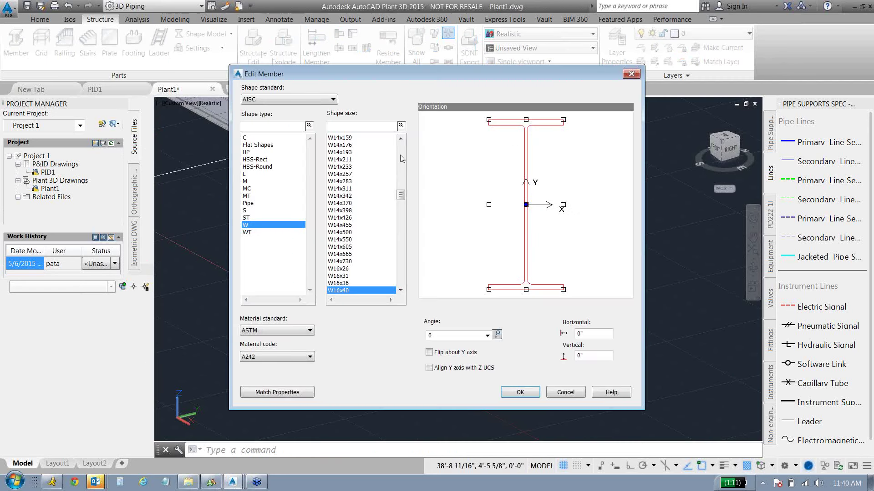
left_click(526, 120)
left_click(524, 395)
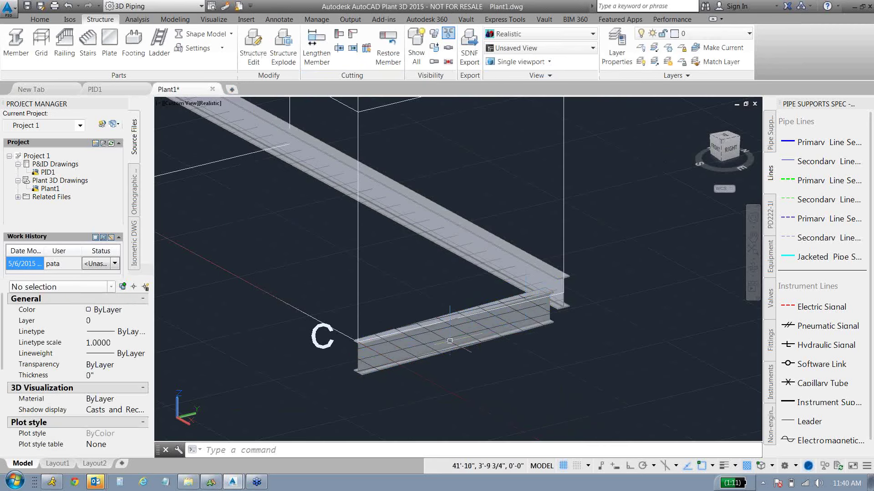
- Window-select the grid and both beams and delete all three structure objects
middle_click_drag(325, 298, 438, 418)
scroll(432, 393, "down", 10)
middle_click_drag(502, 389, 476, 291)
scroll(476, 291, "down", 1)
middle_click_drag(527, 326, 527, 367)
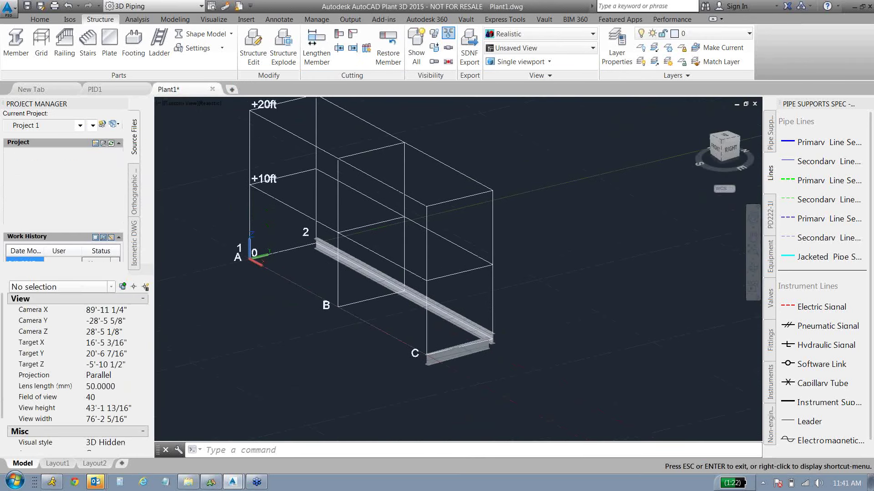
scroll(527, 367, "down", 1)
left_click(575, 396)
left_click(233, 121)
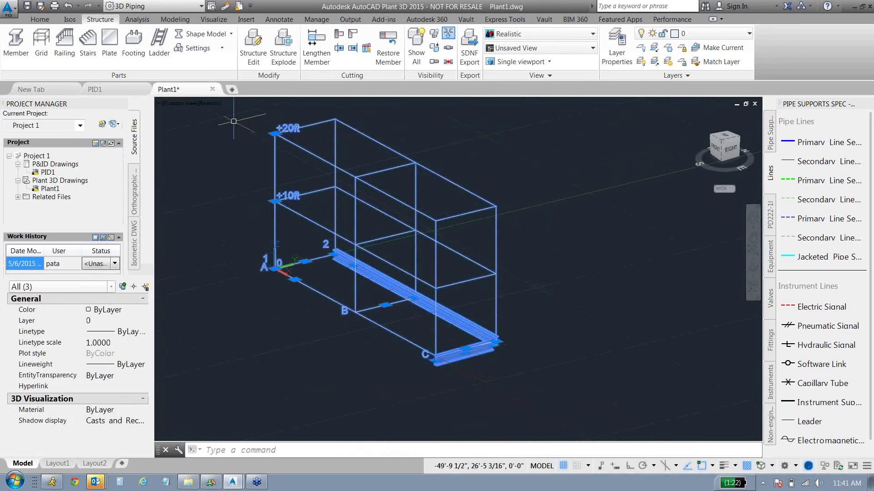
key("Delete")
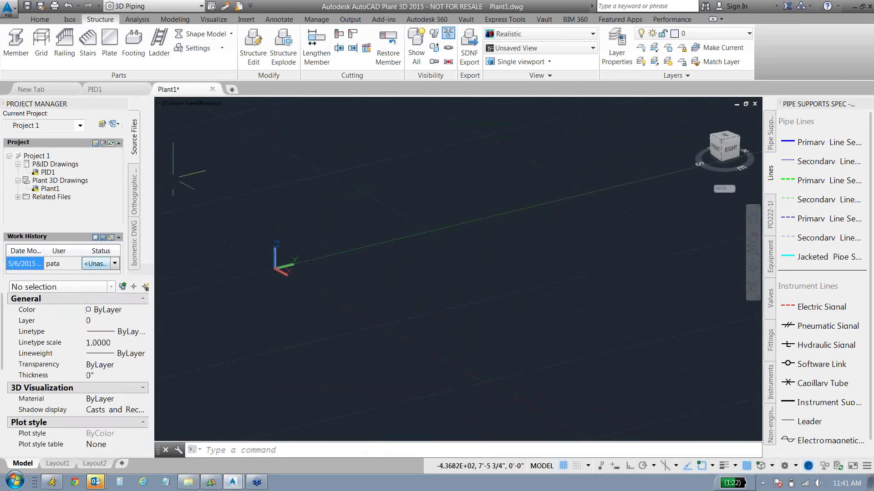
middle_click_drag(291, 228, 347, 276)
- Switch to the Home tools and set the tool palette to Piping Components
left_click(44, 20)
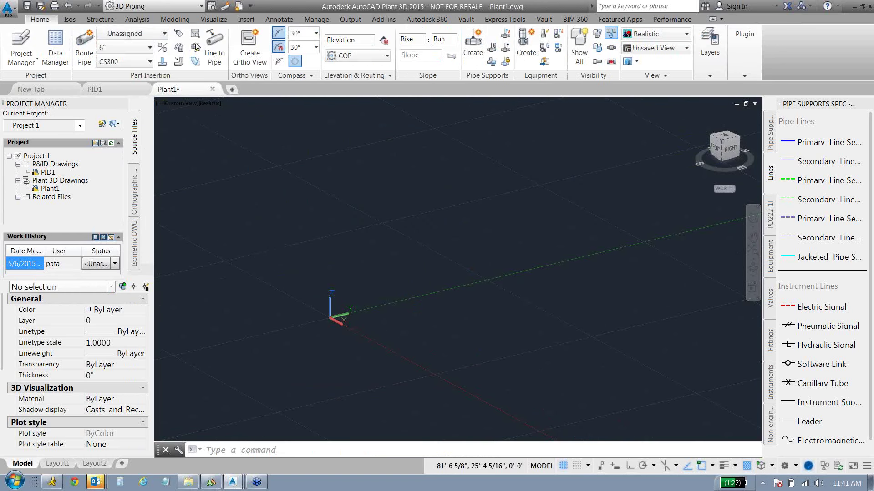
left_click(526, 46)
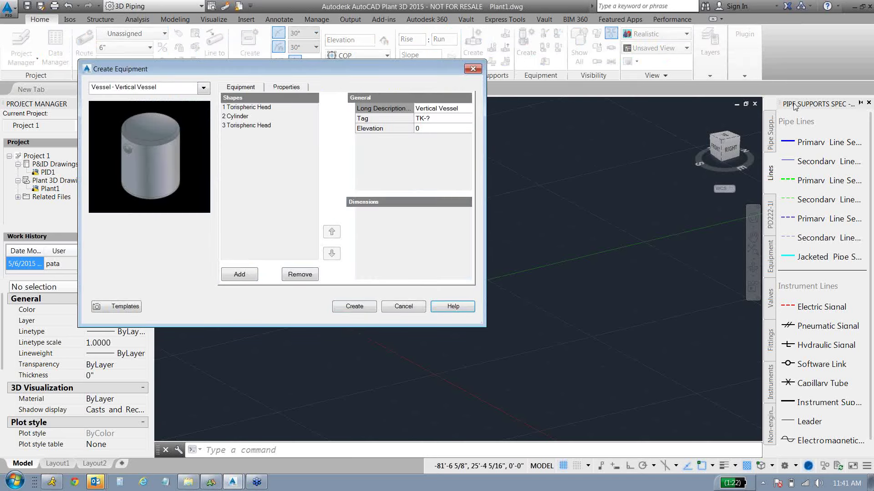
left_click(472, 69)
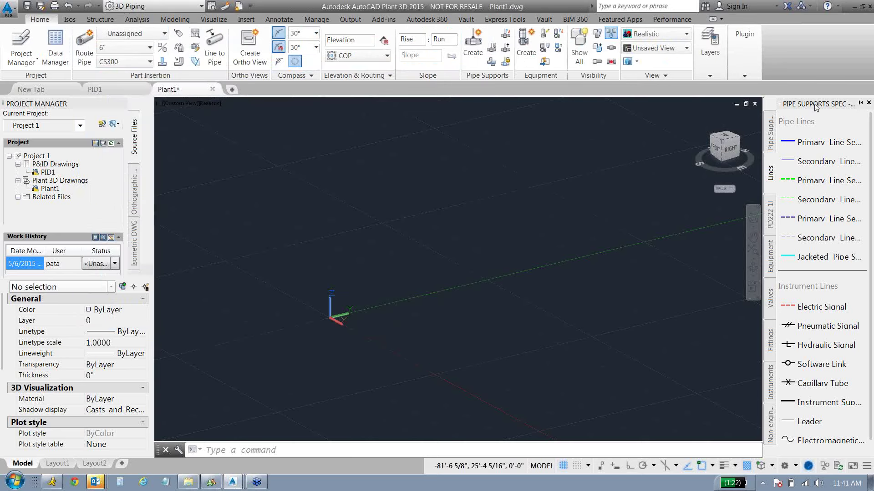
right_click(815, 107)
left_click(778, 222)
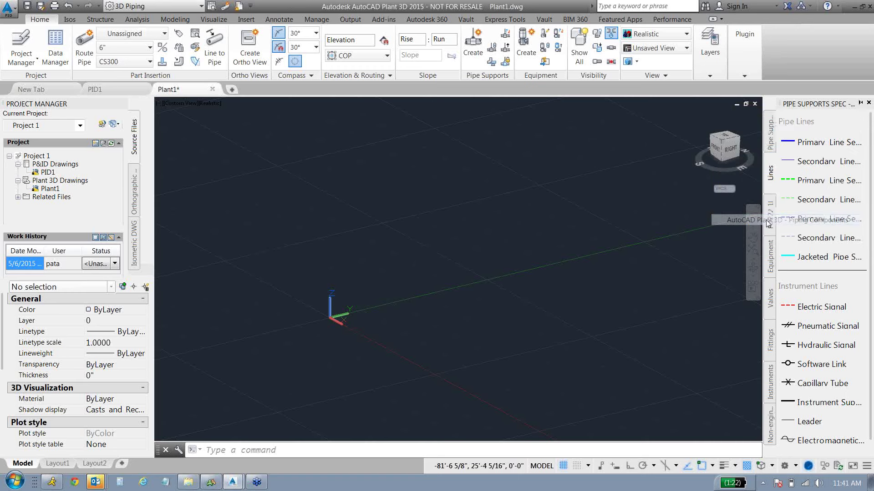
- Start a new vertical vessel in Create Equipment and preview each of its shapes
left_click(526, 47)
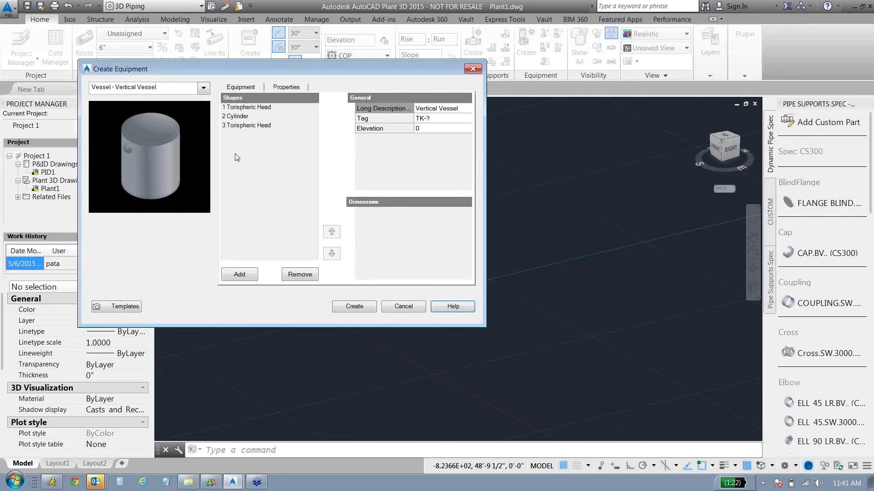
left_click(204, 89)
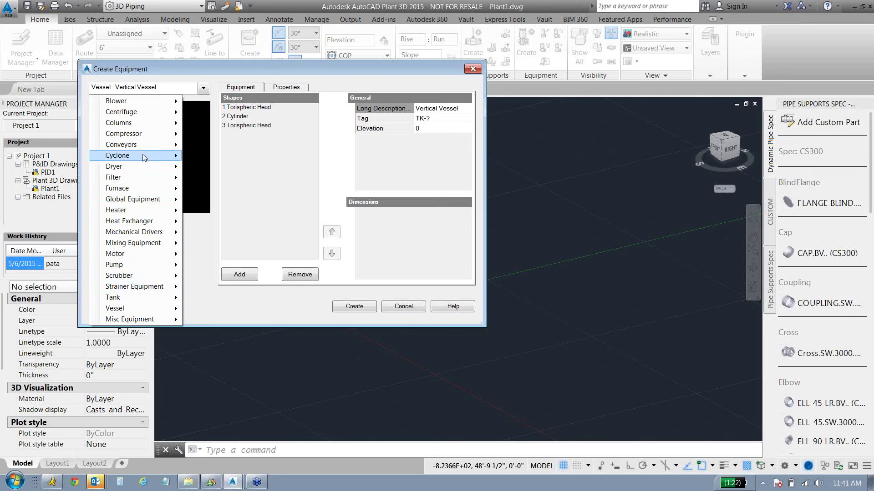
left_click(252, 184)
left_click(244, 109)
left_click(245, 117)
left_click(246, 124)
left_click(245, 110)
left_click(246, 116)
left_click(248, 125)
left_click(243, 108)
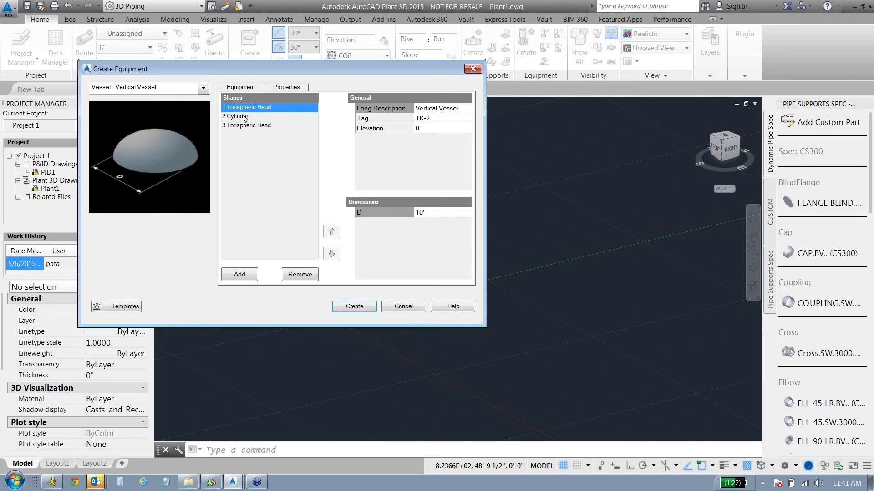
- Review the head dimensions and set the vessel's cylinder height to 20'
left_click(252, 119)
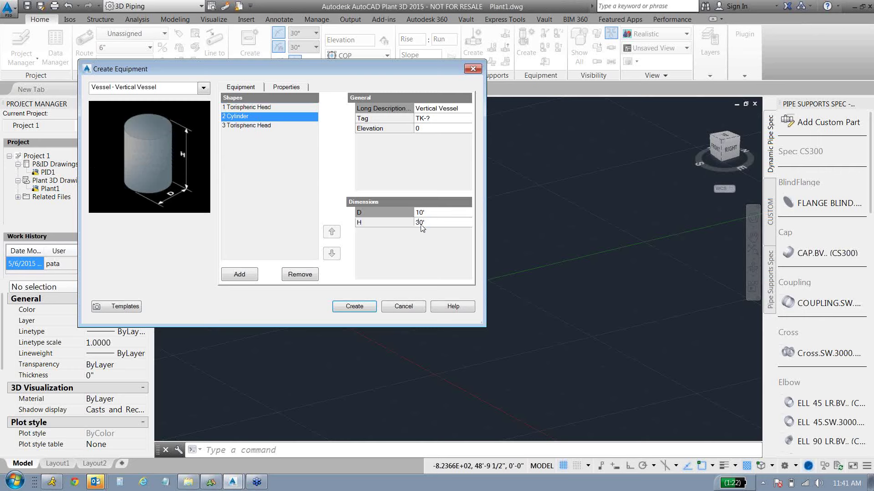
left_click(259, 110)
left_click(263, 126)
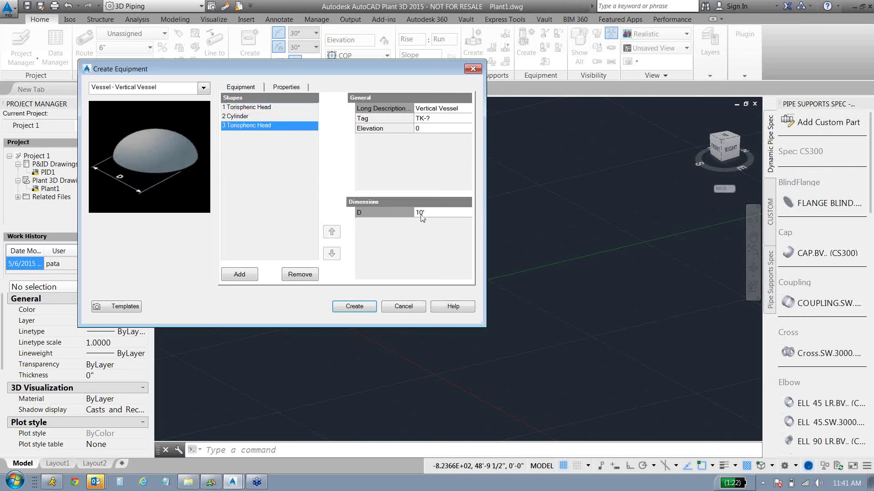
left_click(242, 116)
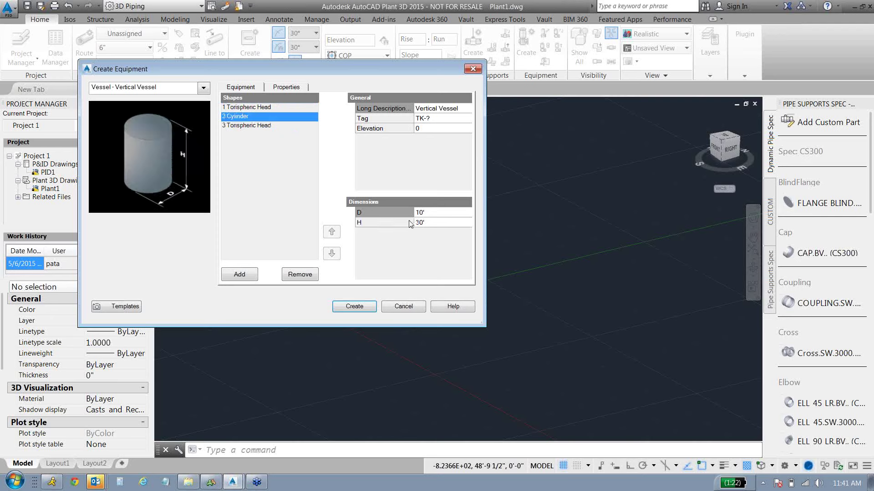
left_click(450, 222)
type("2")
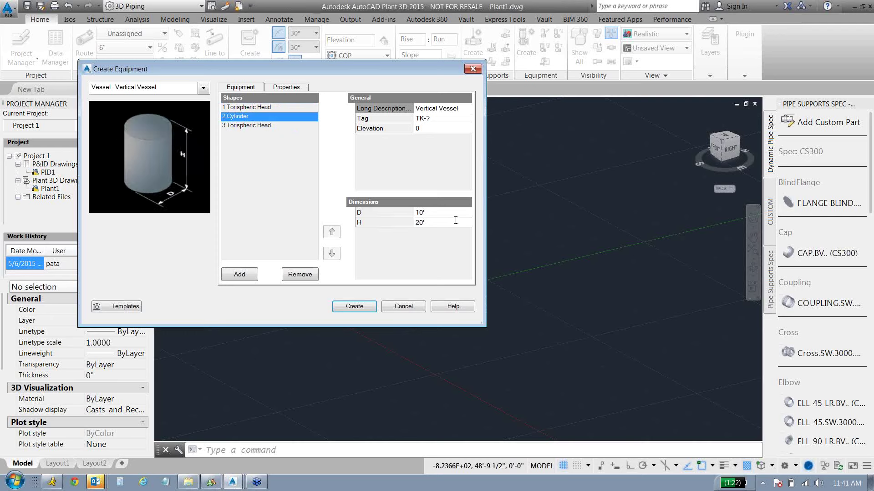
left_click(433, 119)
- Assign tag TK-001 to the vessel
left_click(429, 123)
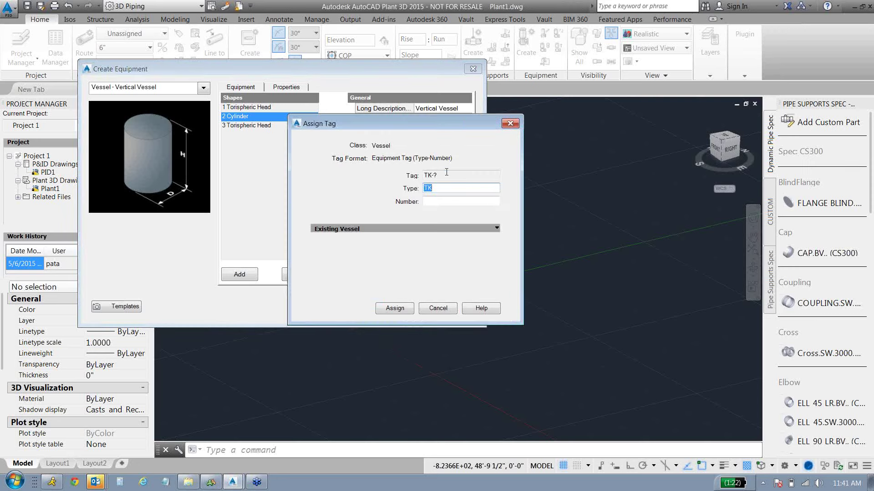
left_click(442, 201)
left_click(390, 309)
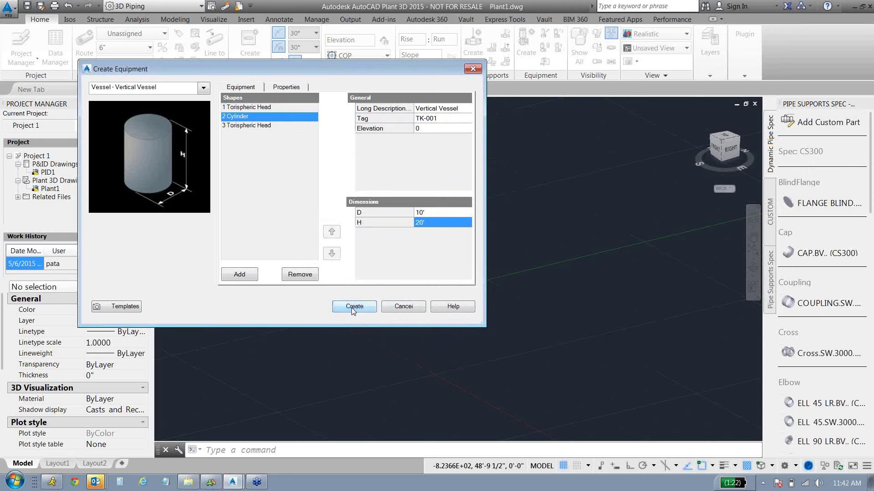
- Place vessel TK-001 at 20',30',0 with zero rotation, then orbit to inspect it
left_click(353, 308)
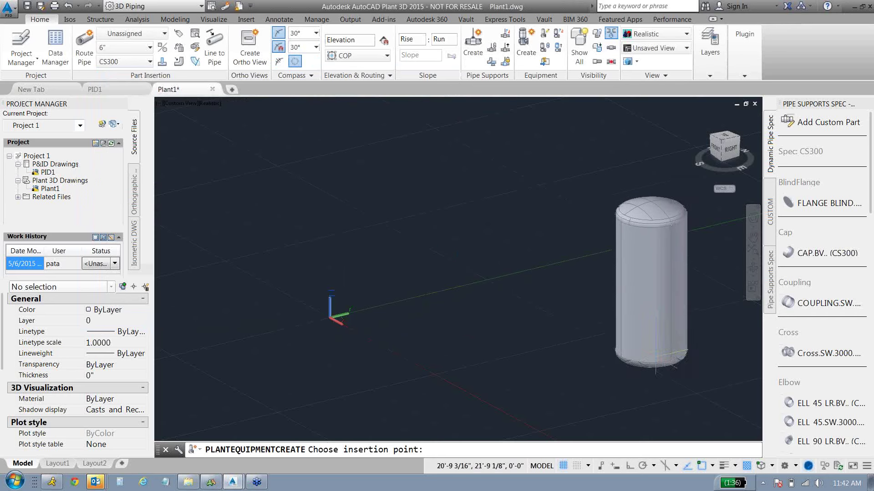
middle_click_drag(628, 327, 441, 337)
scroll(444, 339, "down", 3)
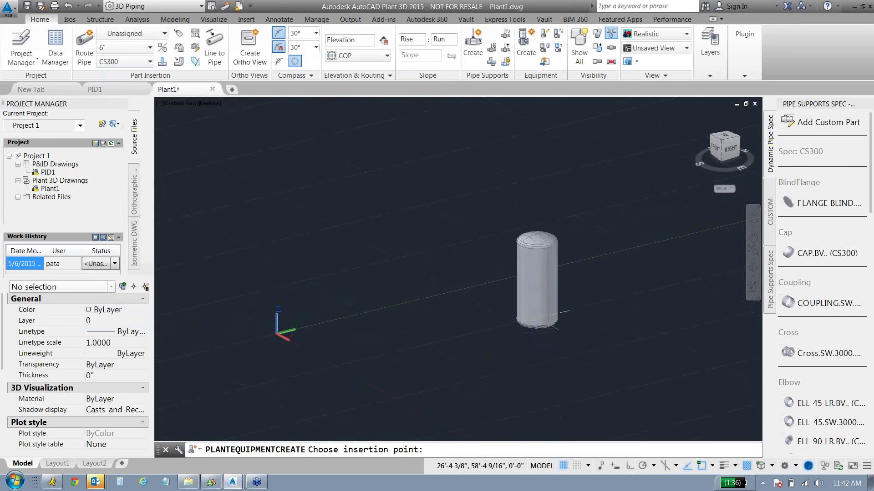
type("20',30")
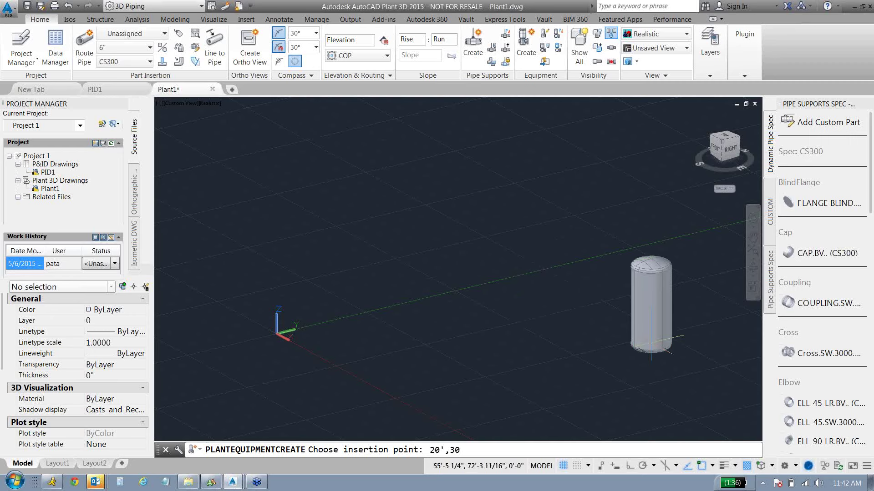
type("',0")
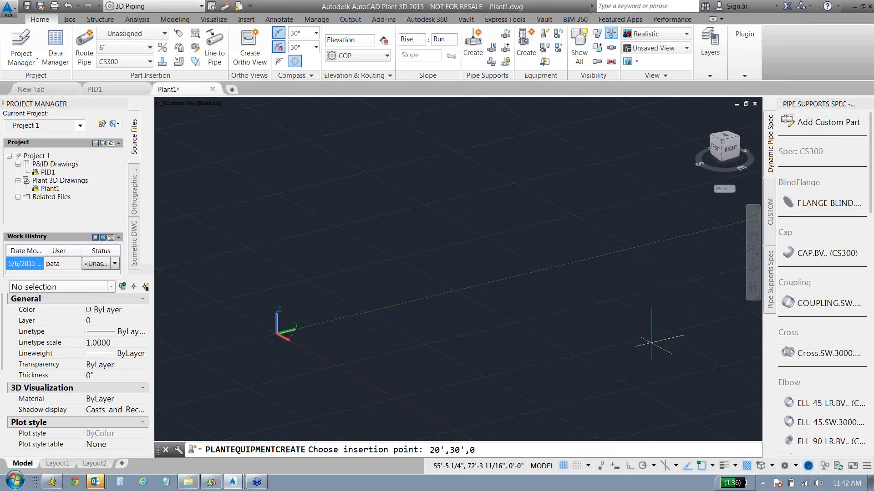
key("Return")
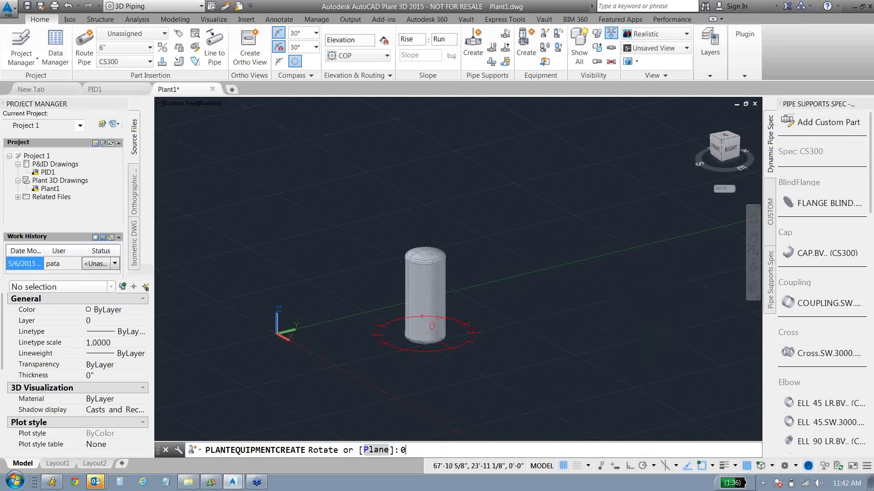
key("Return")
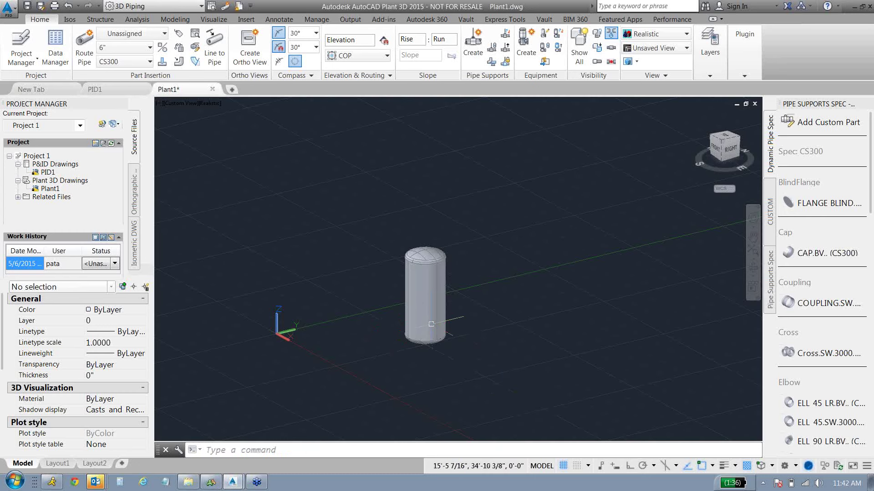
scroll(435, 321, "up", 2)
scroll(434, 330, "up", 4)
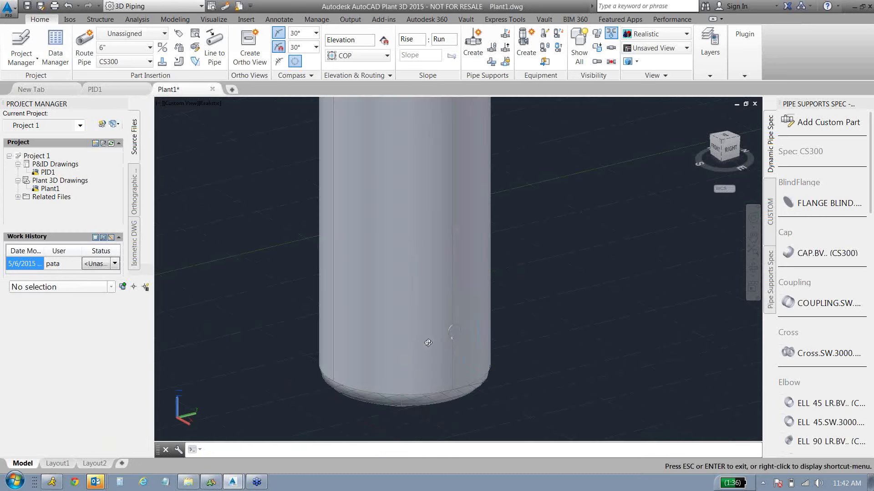
middle_click_drag(428, 343, 437, 318, "shift")
scroll(416, 405, "down", 5)
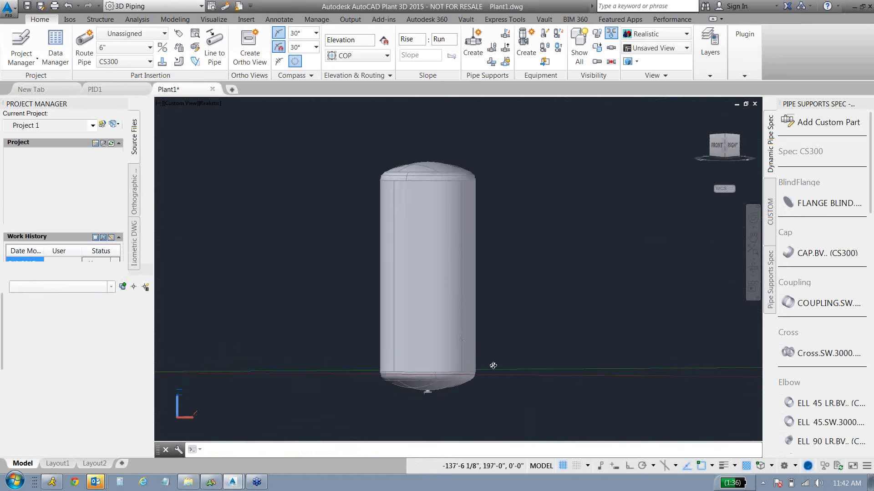
middle_click_drag(493, 366, 511, 374, "shift")
scroll(474, 337, "up", 2)
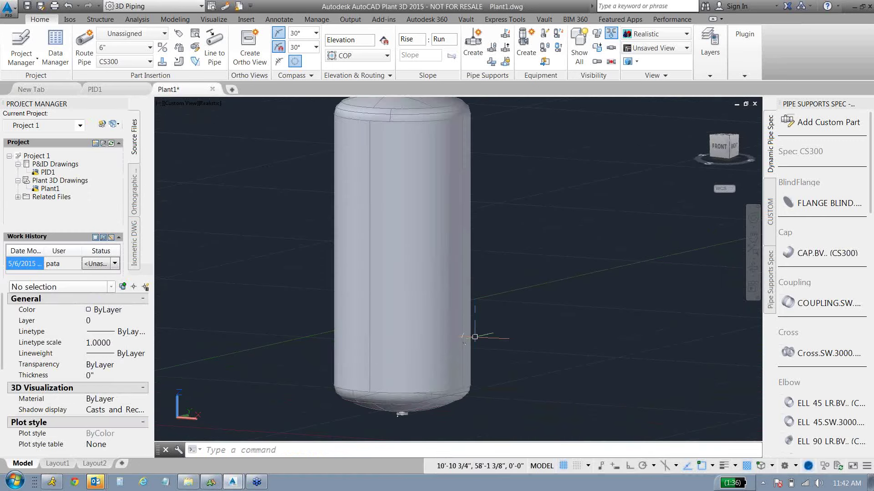
- Change the side nozzle to a 6" raised-face flanged nozzle
scroll(475, 338, "up", 2)
left_click(457, 360)
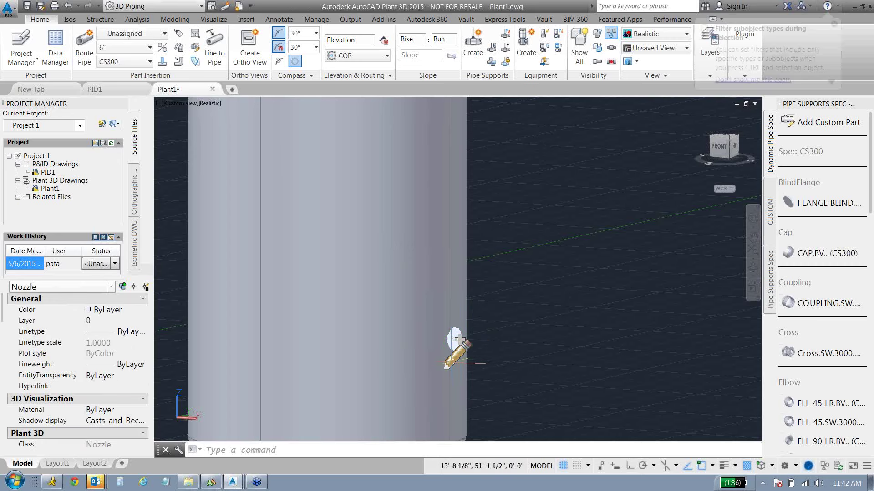
key("Escape")
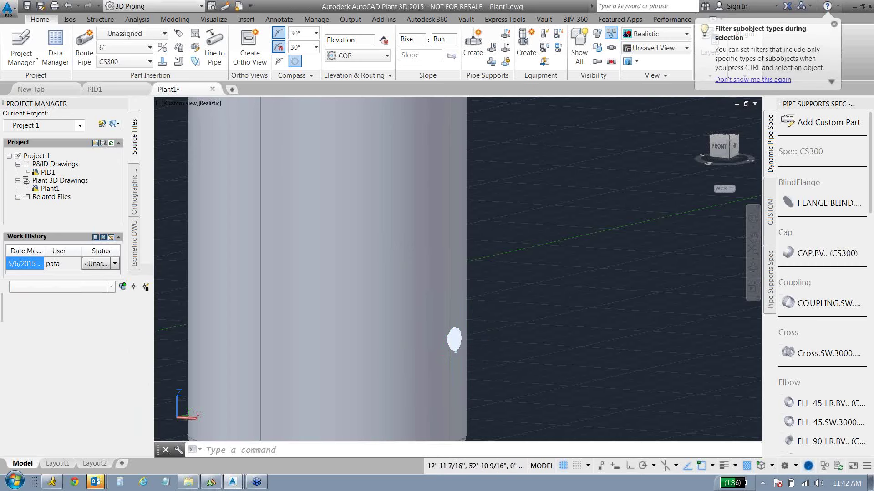
double_click(454, 341)
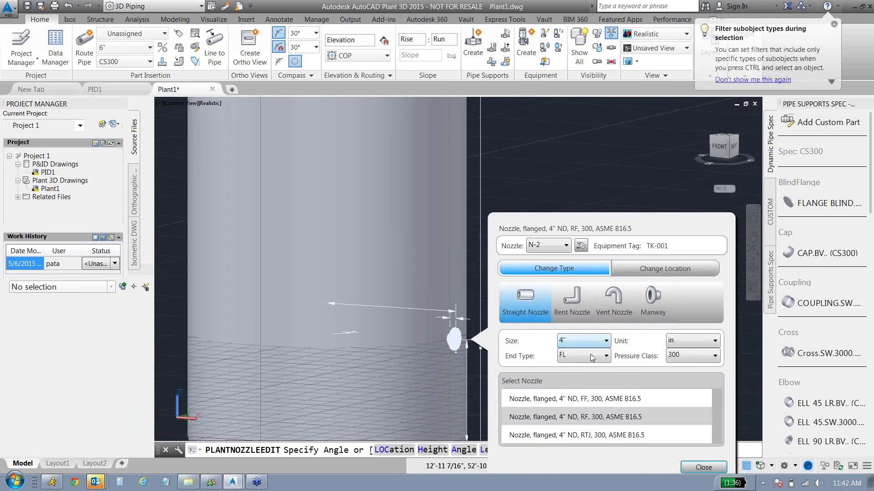
left_click(606, 341)
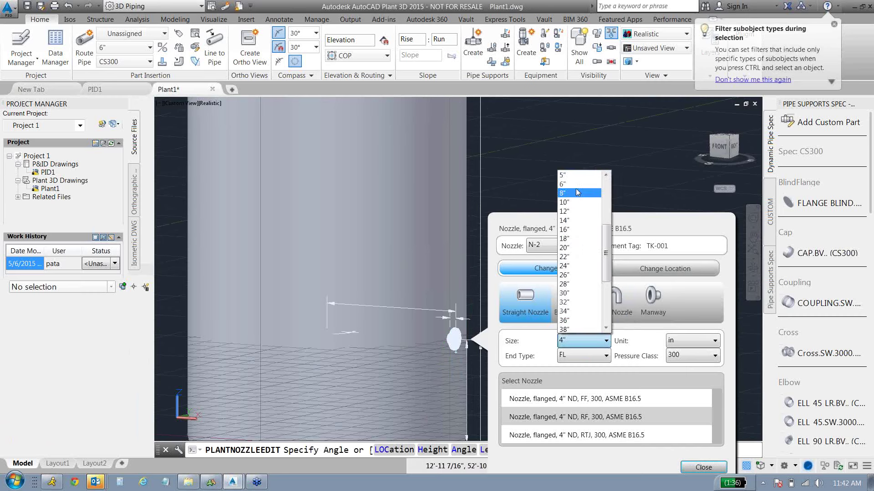
left_click(575, 191)
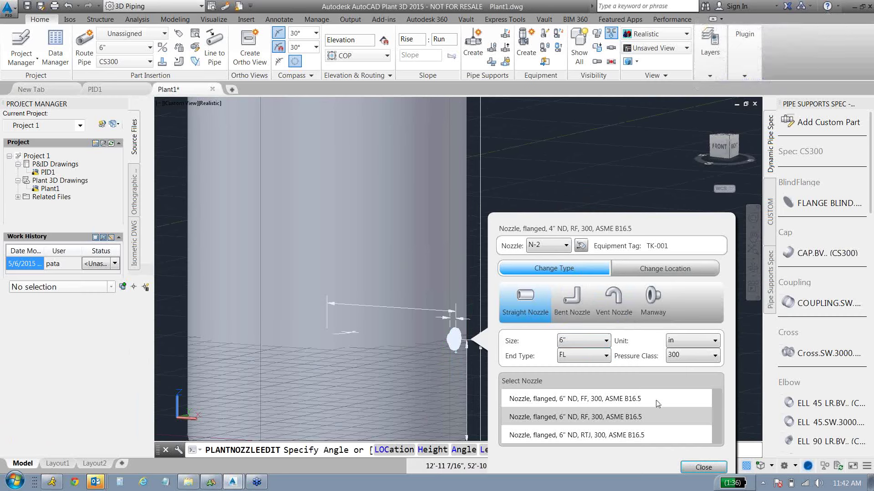
left_click(584, 417)
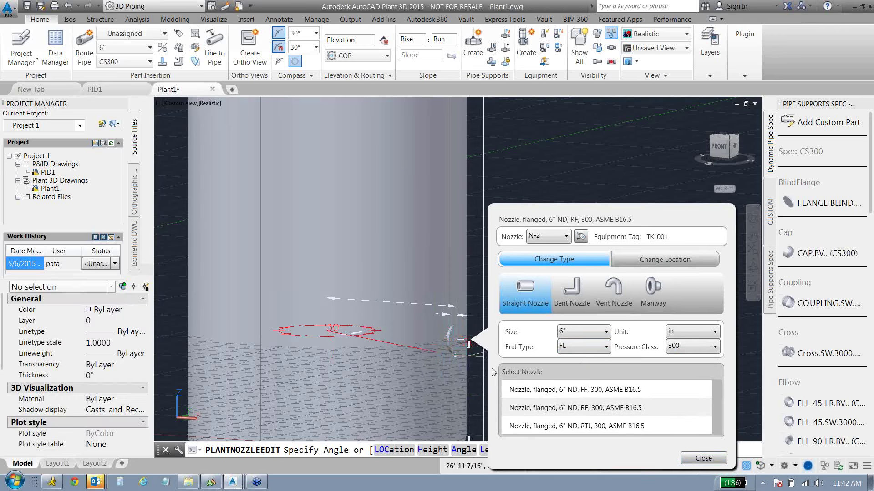
left_click(666, 261)
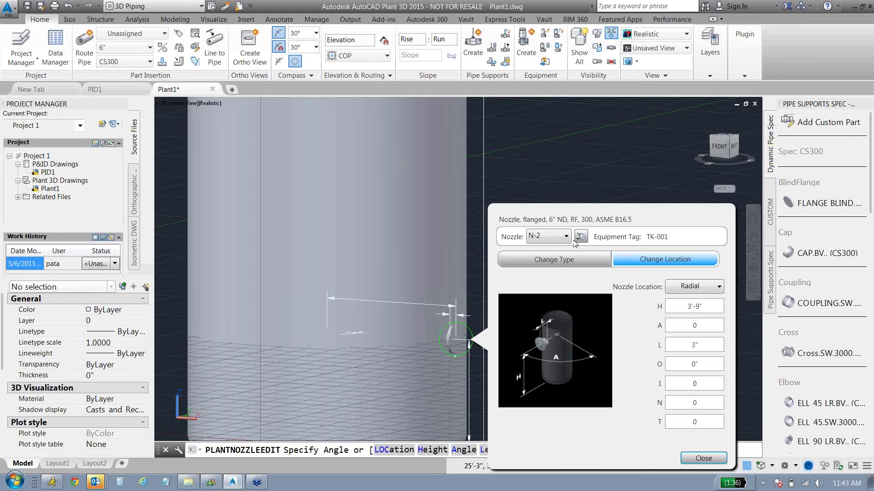
left_click(703, 458)
- Delete the nozzle under the vessel's bottom head
scroll(454, 355, "down", 5)
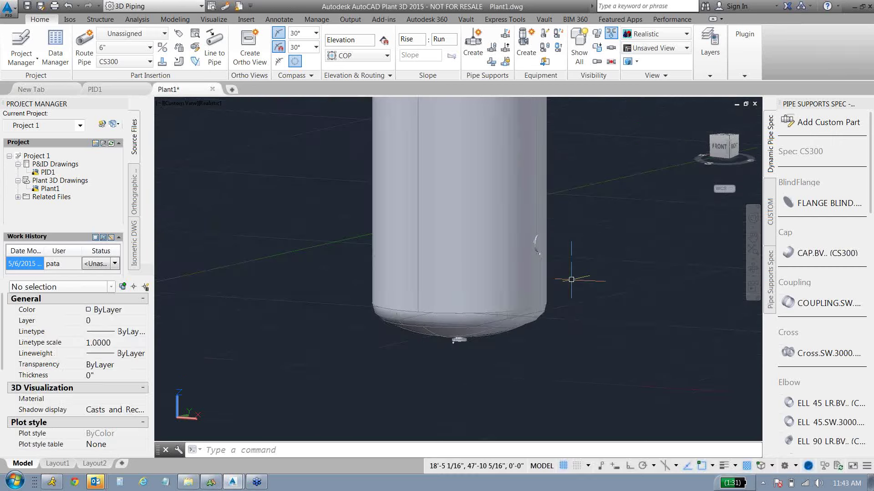
scroll(454, 354, "up", 3)
left_click(427, 342)
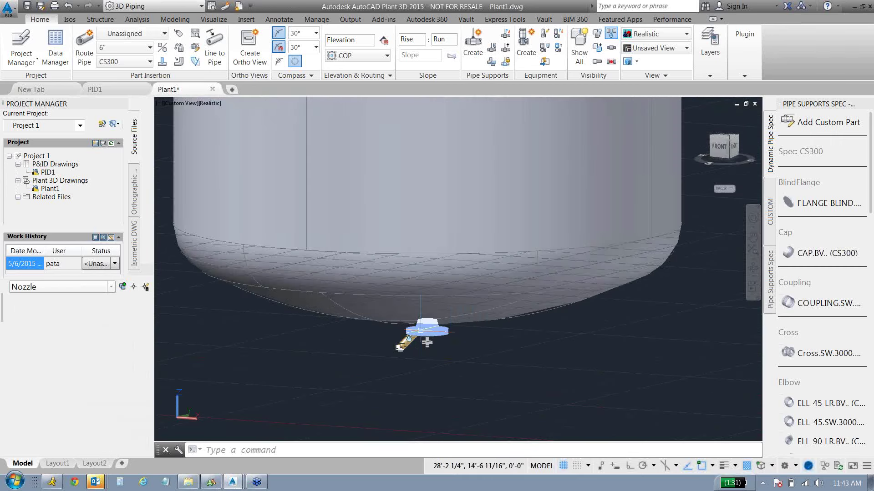
key("Delete")
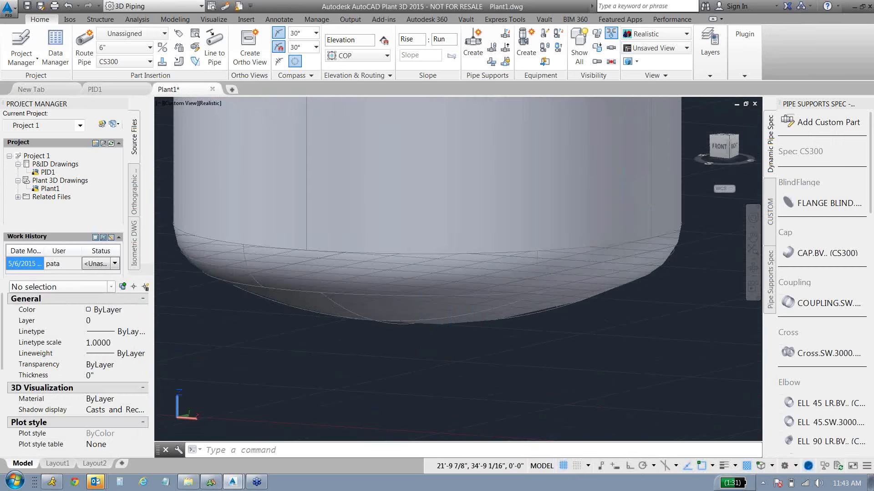
- Renumber the side nozzle from N-2 to N-1
middle_click_drag(624, 201, 458, 382)
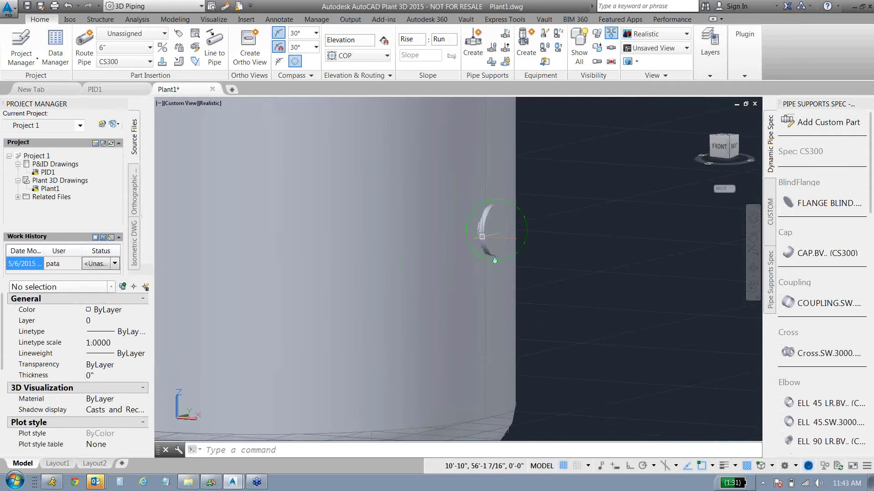
left_click(510, 240)
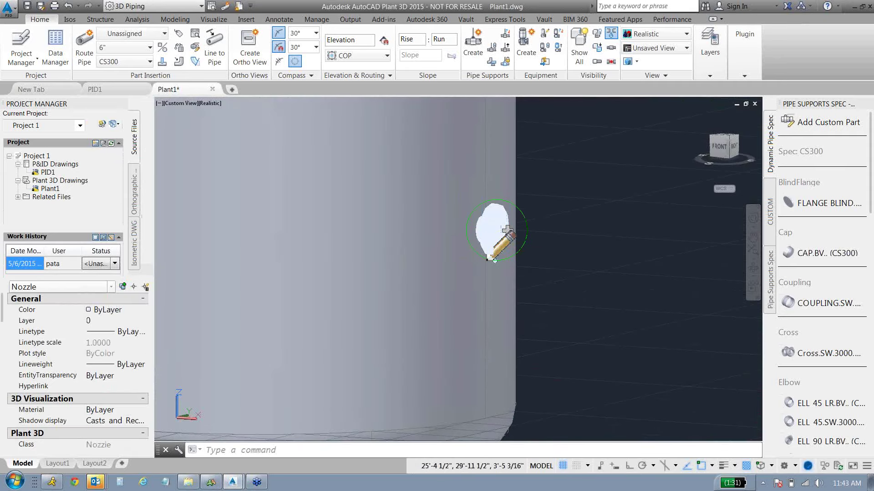
key("Delete")
left_click(494, 260)
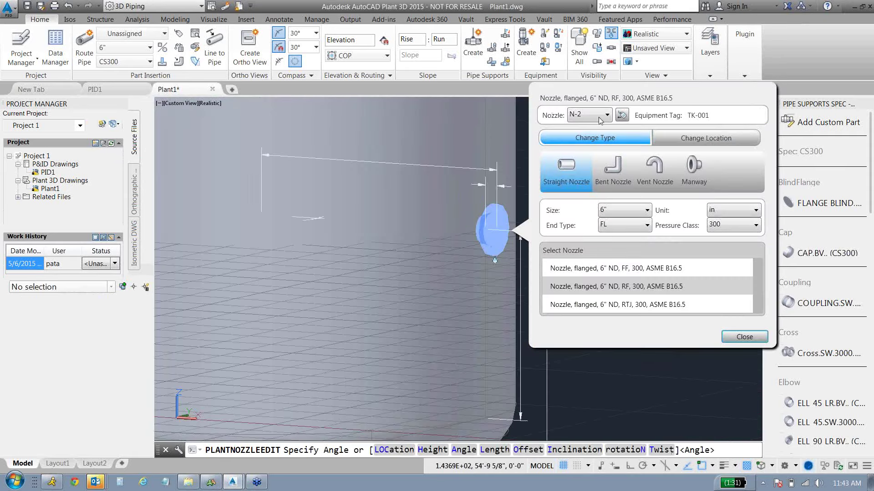
left_click(622, 114)
left_click_drag(652, 133, 577, 133)
type("1")
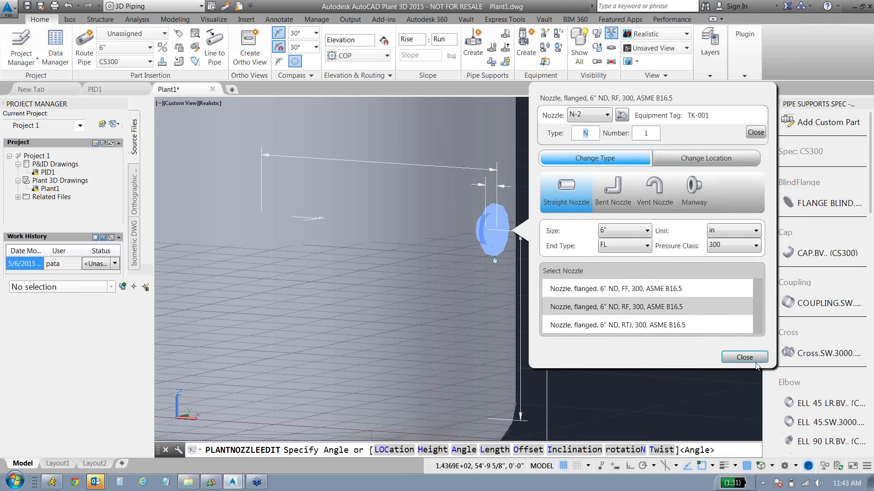
left_click(755, 132)
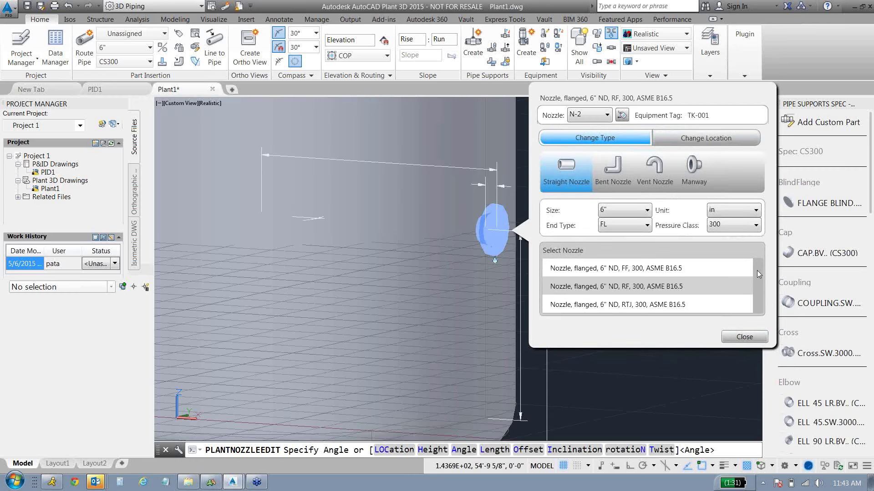
left_click(742, 338)
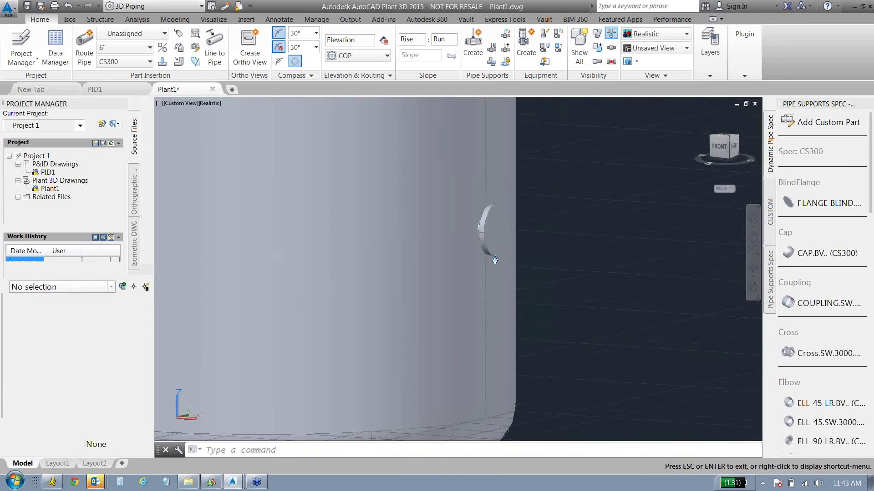
scroll(495, 260, "down", 10)
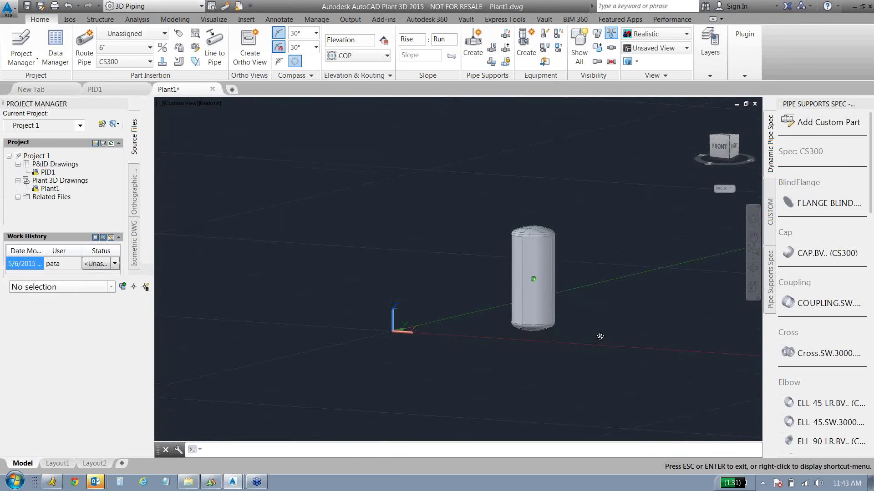
- Define a Turbine Centrifugal Pump tagged P-001
middle_click_drag(600, 337, 408, 326, "shift")
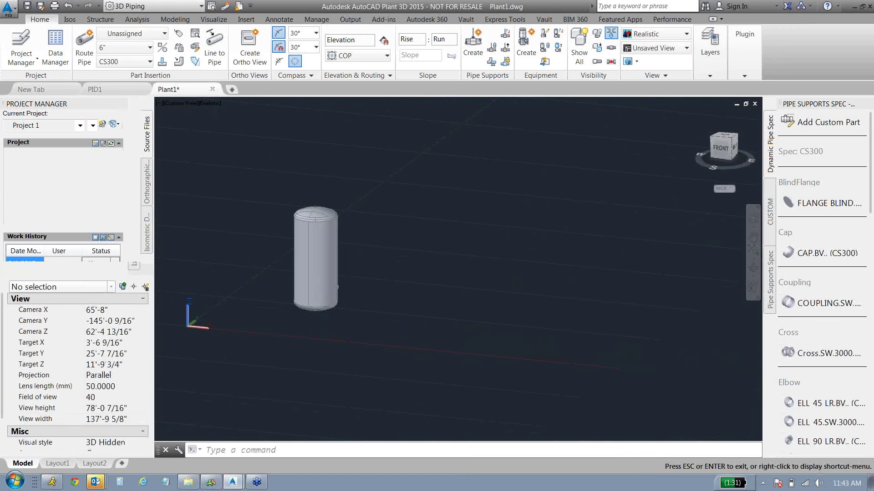
left_click(525, 51)
left_click(203, 87)
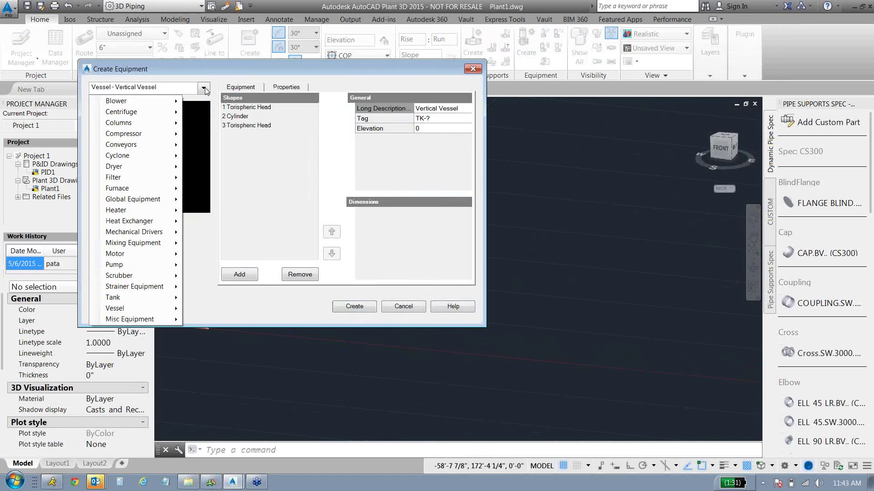
mouse_move(131, 269)
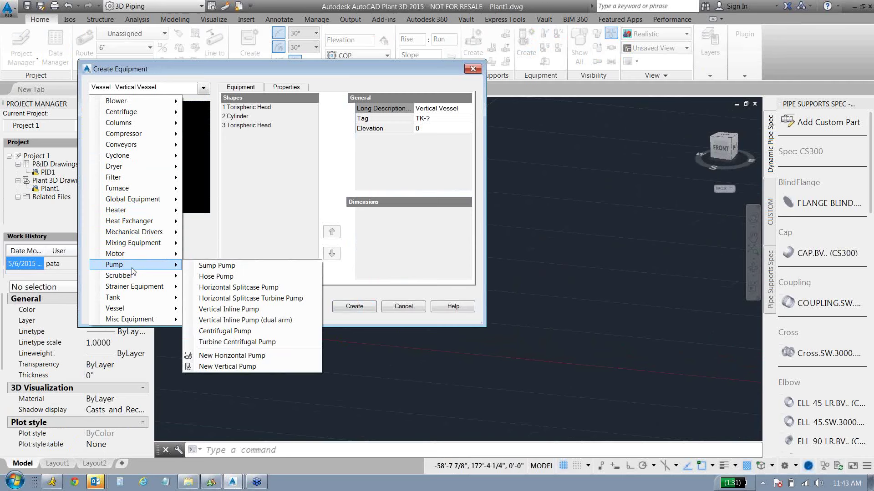
left_click(257, 343)
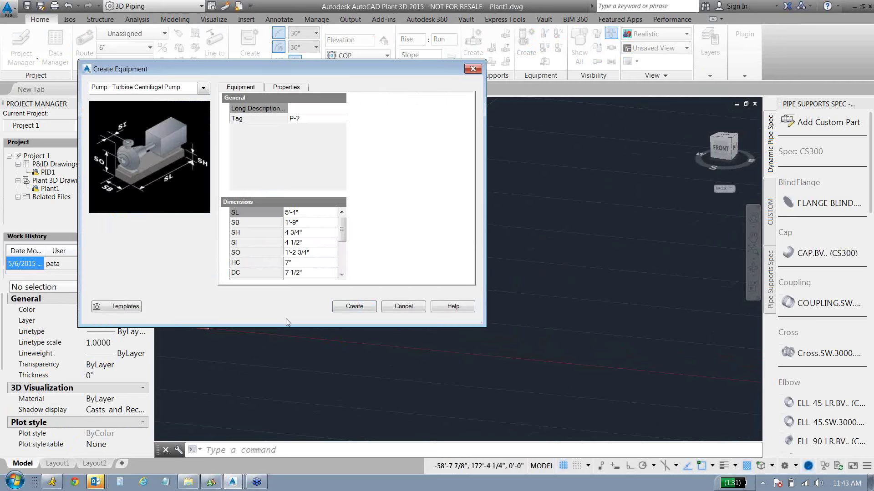
left_click(297, 119)
left_click(432, 201)
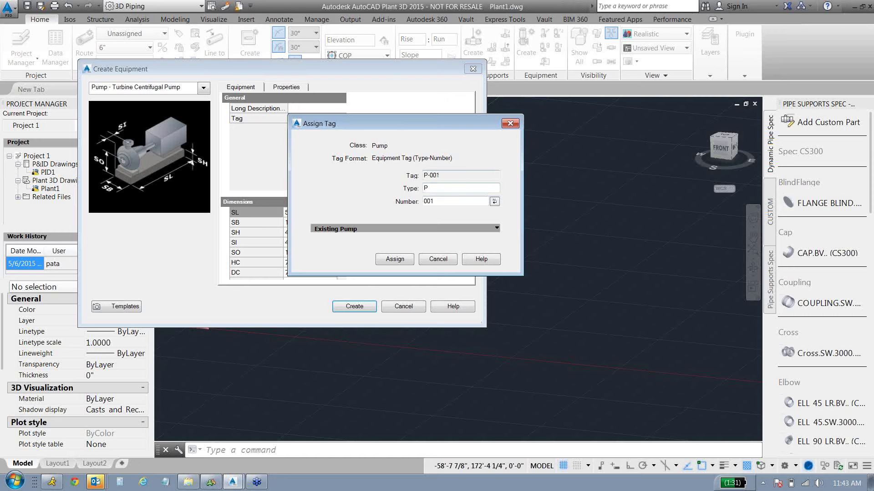
left_click(397, 259)
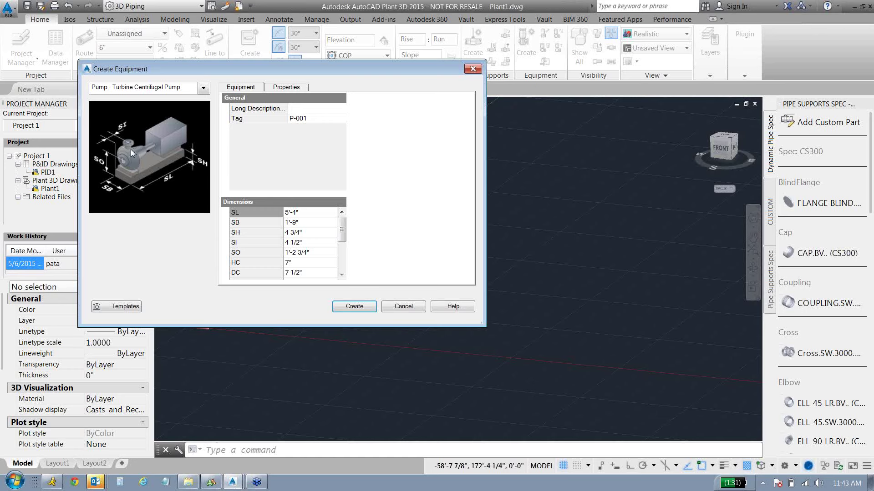
- Place the pump at 80',60',0 with 0 rotation beside the vessel
left_click(355, 308)
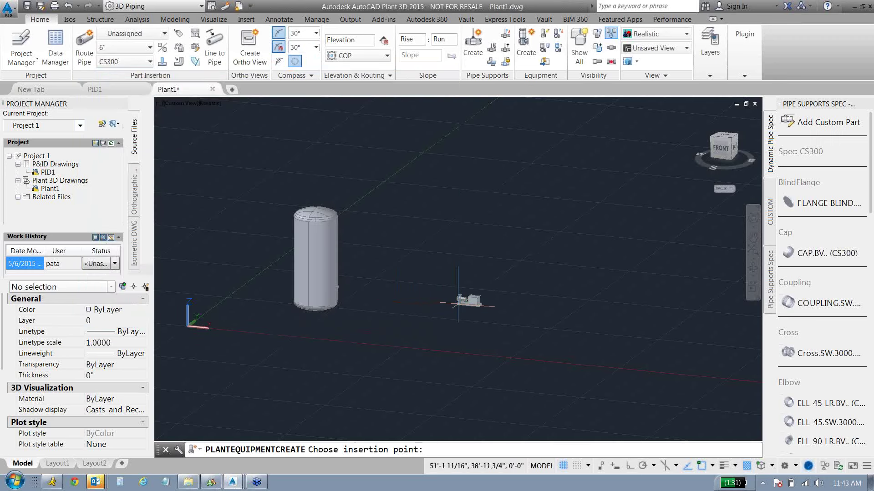
key("BackSpace")
key("BackSpace")
key("Return")
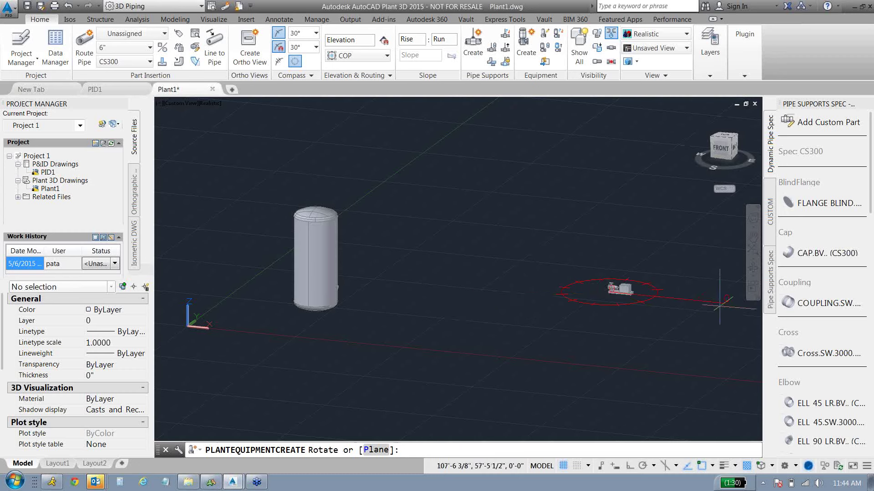
type("0")
key("Return")
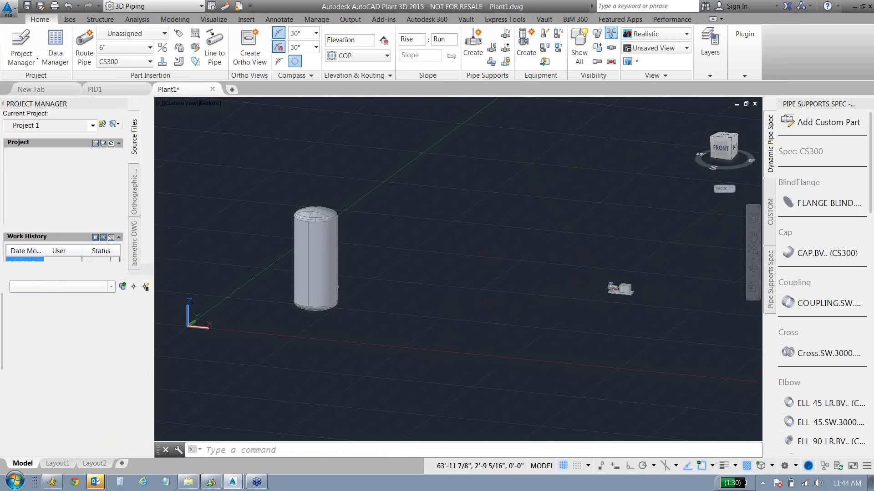
middle_click_drag(464, 350, 409, 339, "shift")
- Define a Breech Lock Heat Exchanger tagged E-001
left_click(522, 55)
left_click(202, 88)
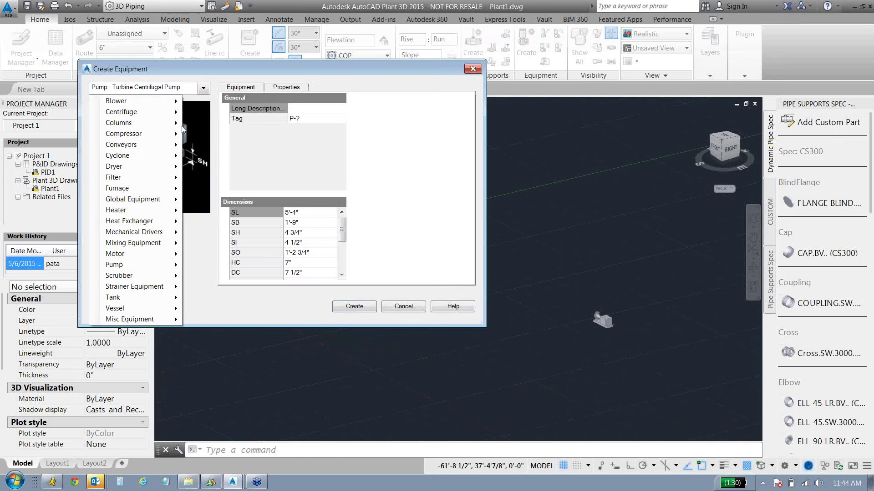
mouse_move(155, 221)
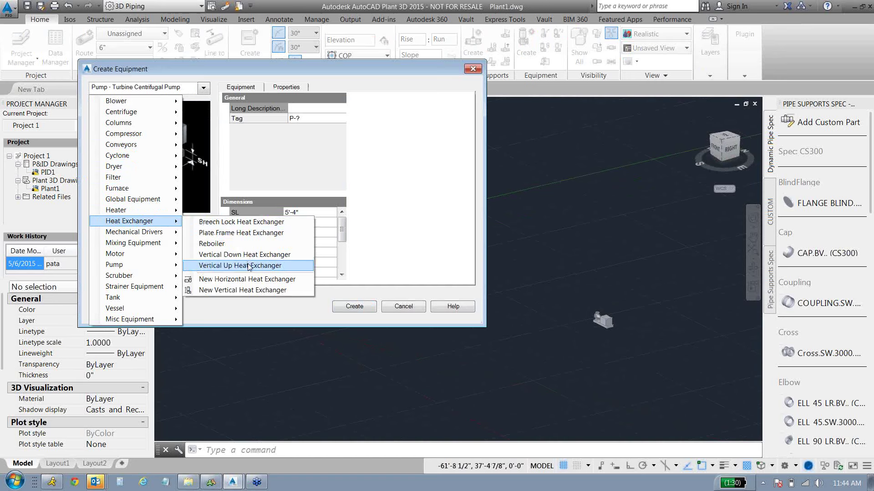
left_click(242, 223)
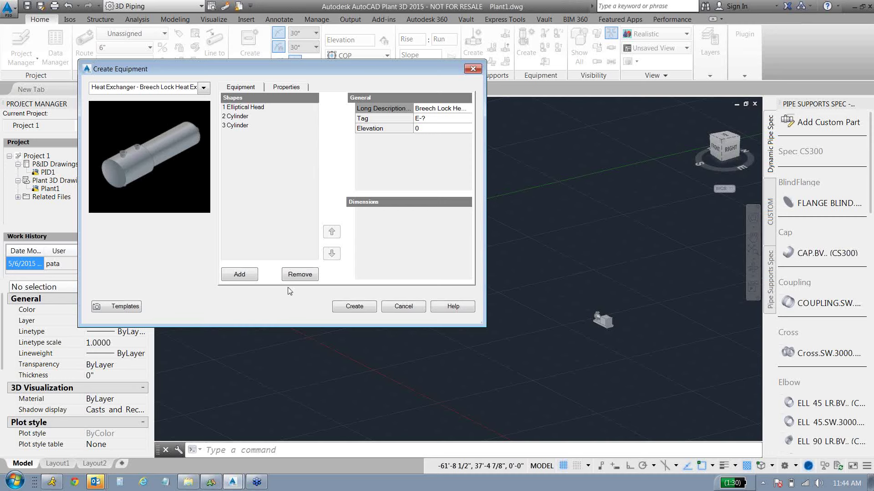
left_click(439, 119)
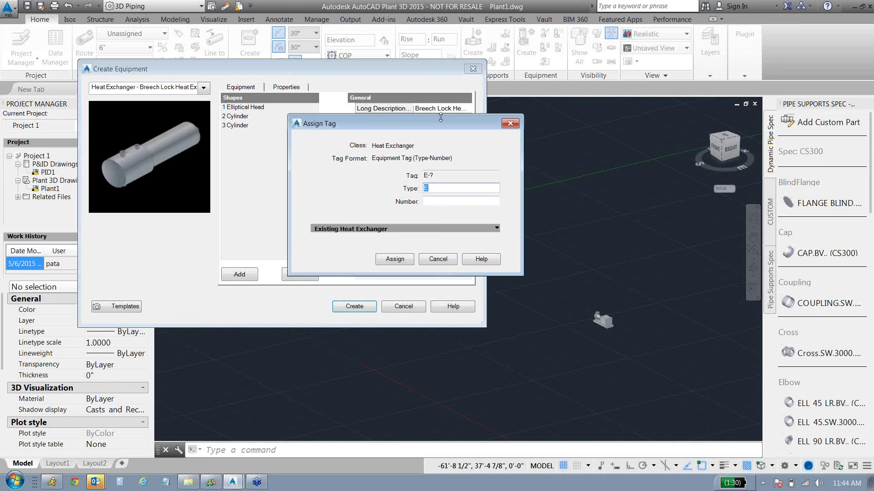
left_click(459, 201)
type("001")
left_click(392, 259)
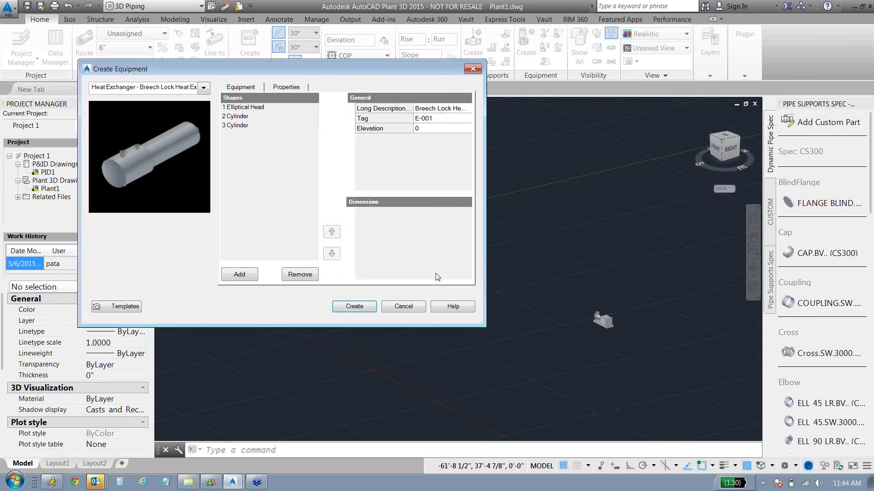
- Place the heat exchanger beyond the vessel and fix its orientation
left_click(369, 307)
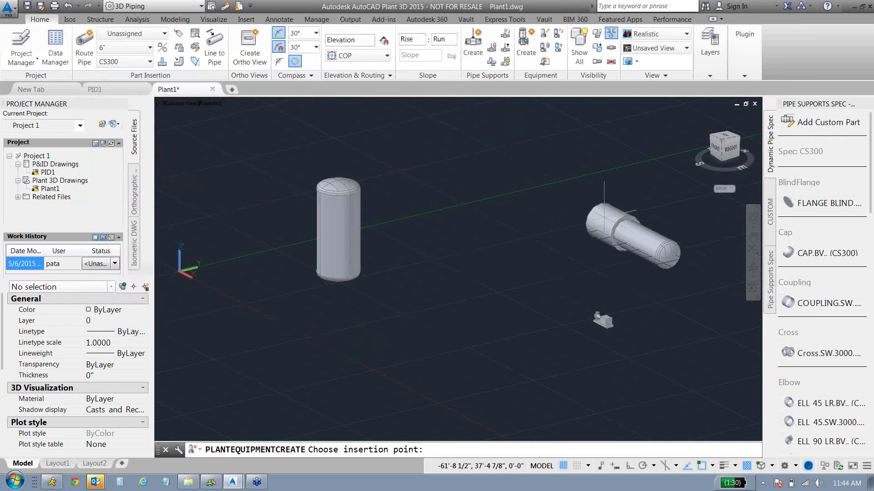
left_click(633, 184)
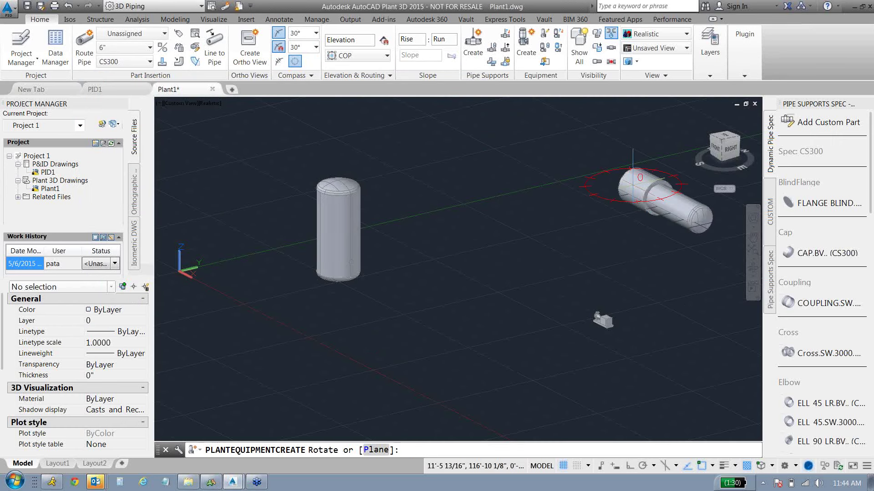
left_click(703, 219)
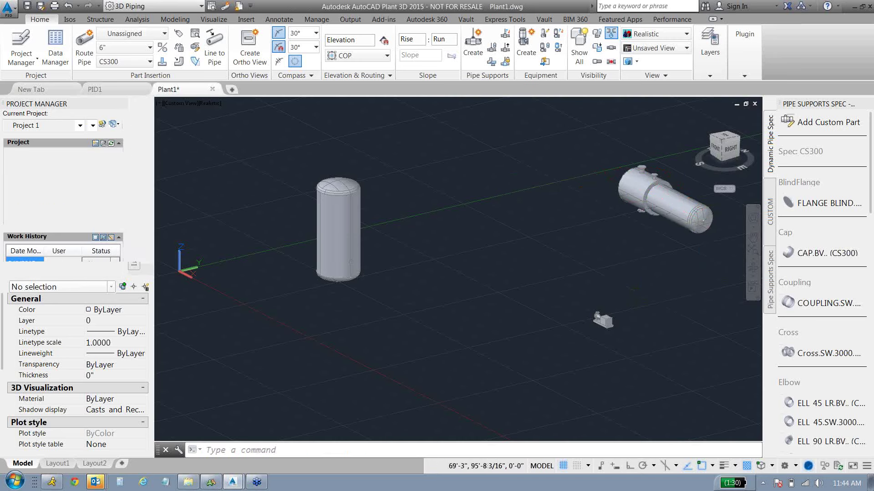
- Pan and zoom around the new equipment to centre the vessel and face the front
middle_click_drag(483, 320, 361, 361)
scroll(529, 250, "up", 7)
scroll(528, 251, "down", 7)
scroll(529, 250, "down", 4)
middle_click_drag(451, 302, 537, 303)
scroll(528, 317, "up", 3)
scroll(528, 318, "down", 4)
middle_click_drag(564, 375, 682, 379, "shift")
scroll(660, 289, "up", 8)
- Select pump P-001 and view its nozzle settings, closing them unchanged
left_click(649, 287)
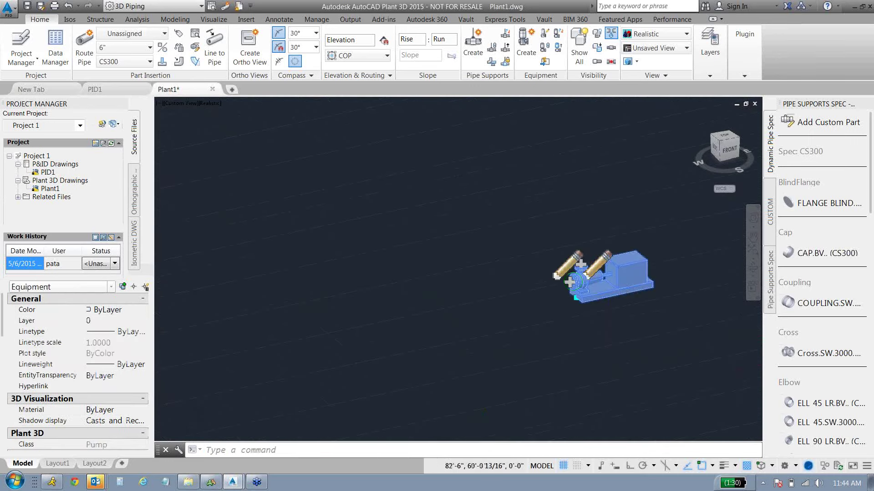
scroll(574, 286, "up", 5)
middle_click_drag(583, 306, 583, 306)
left_click(583, 305)
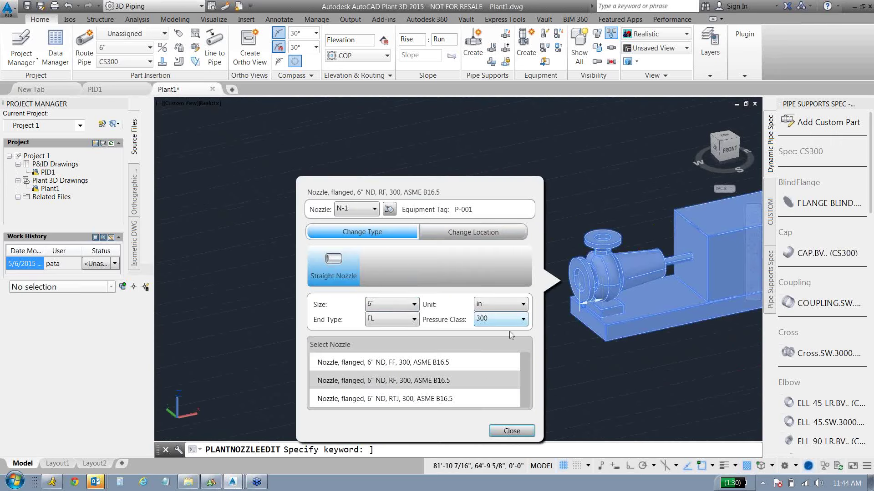
left_click(511, 431)
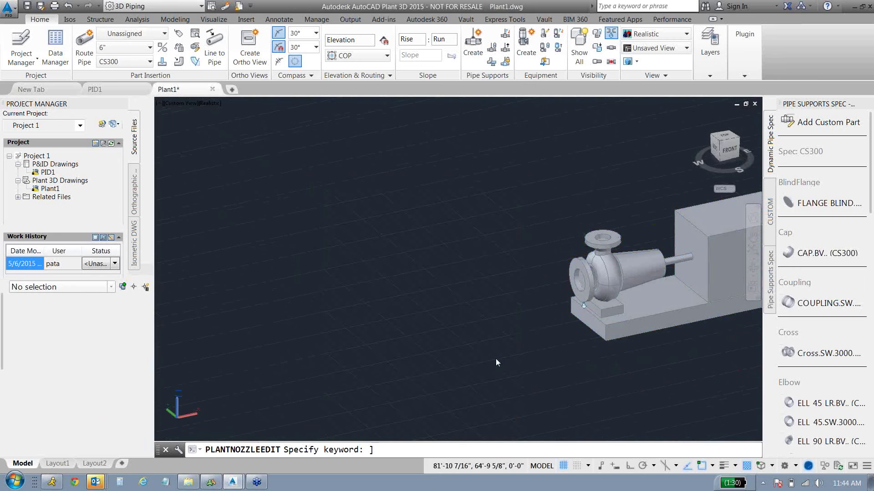
- Orbit, pan and zoom until tank TK-001 and the whole pump are both visible
scroll(481, 366, "down", 5)
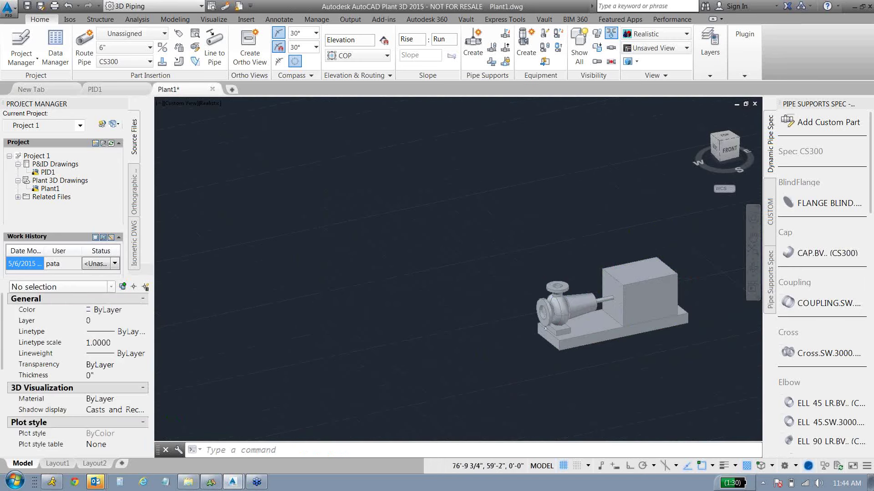
middle_click_drag(482, 366, 348, 409, "shift")
middle_click_drag(257, 262, 528, 272)
scroll(521, 339, "down", 4)
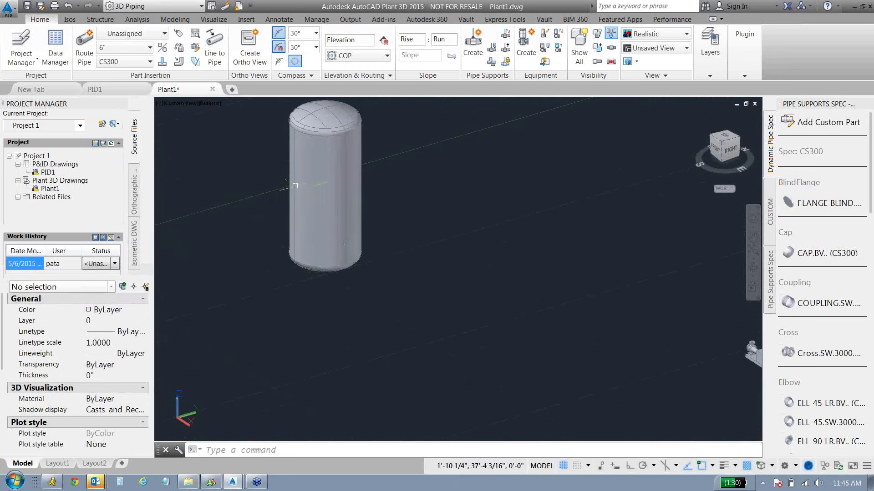
middle_click_drag(593, 289, 550, 285)
scroll(550, 285, "down", 1)
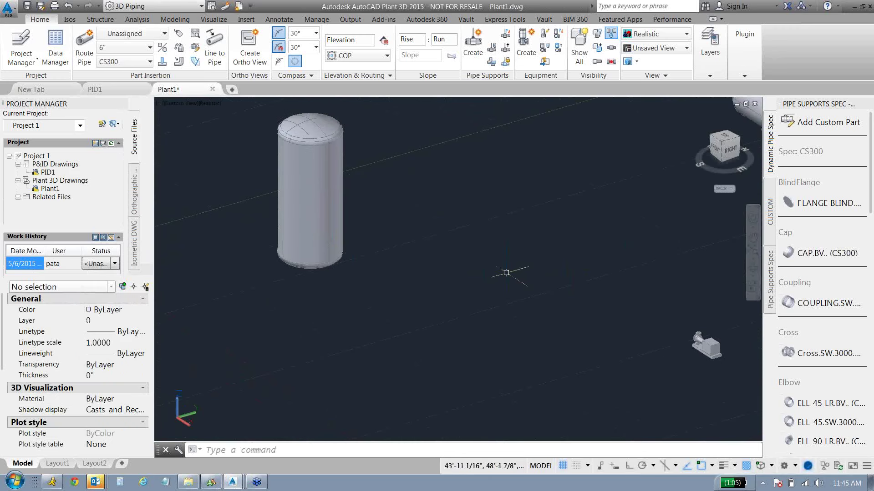
scroll(664, 282, "down", 4)
scroll(687, 318, "up", 3)
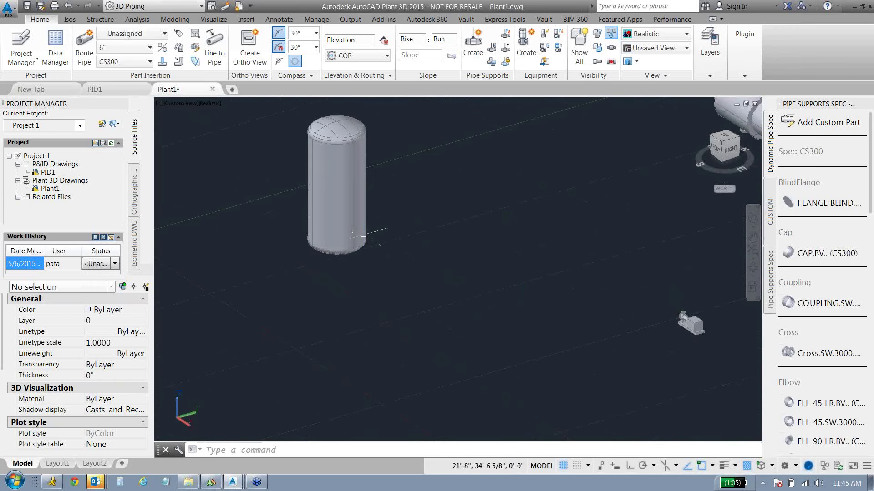
- Open the P&ID Line List palette with PID1 as the source drawing
left_click(179, 53)
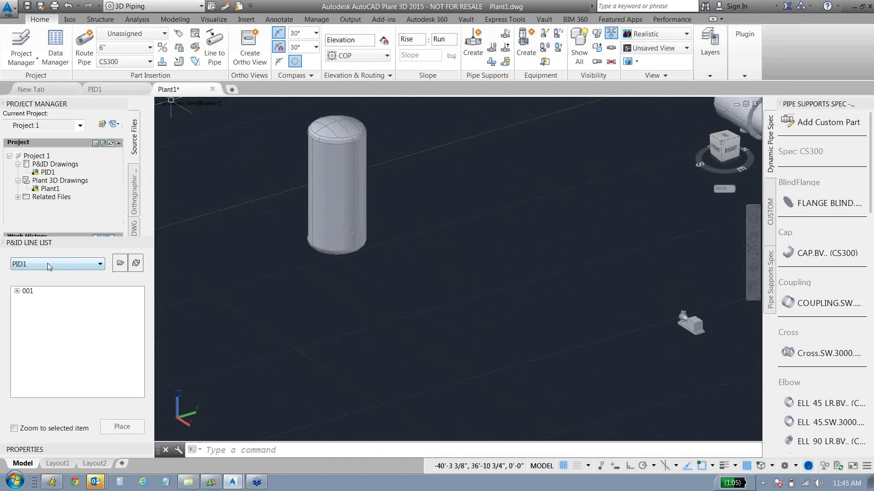
left_click(30, 264)
left_click(31, 266)
left_click(26, 265)
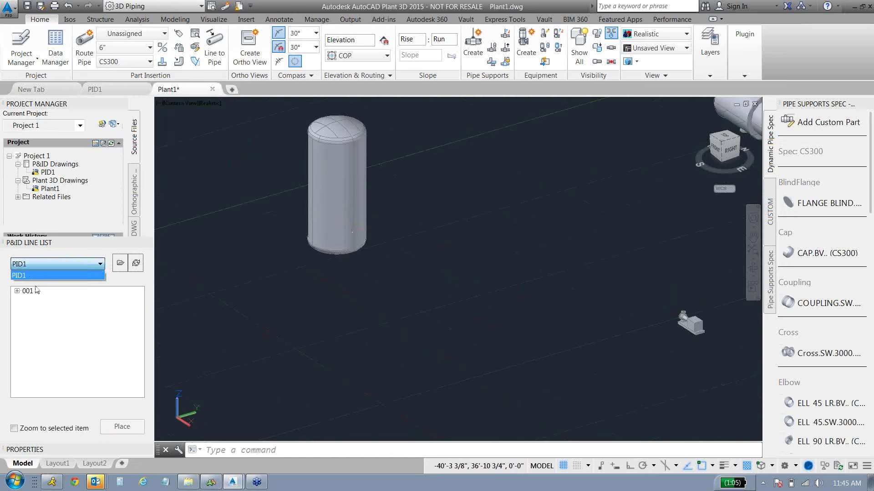
left_click(43, 278)
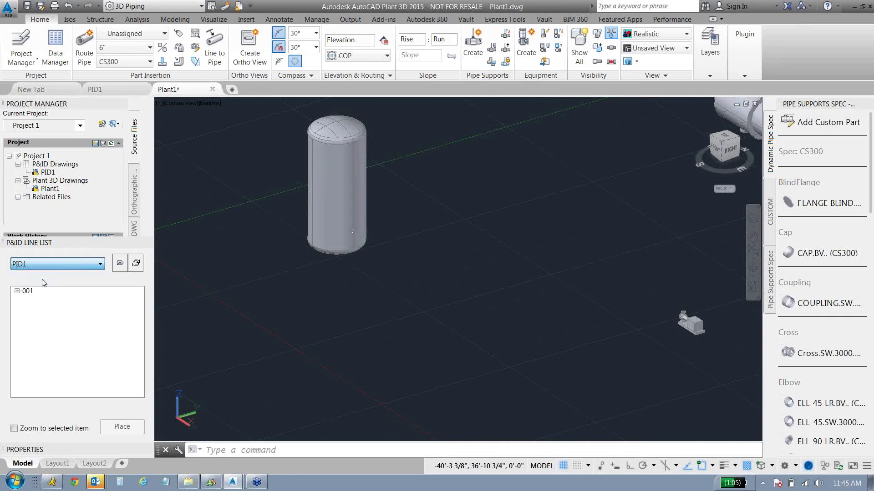
left_click(51, 266)
left_click(49, 277)
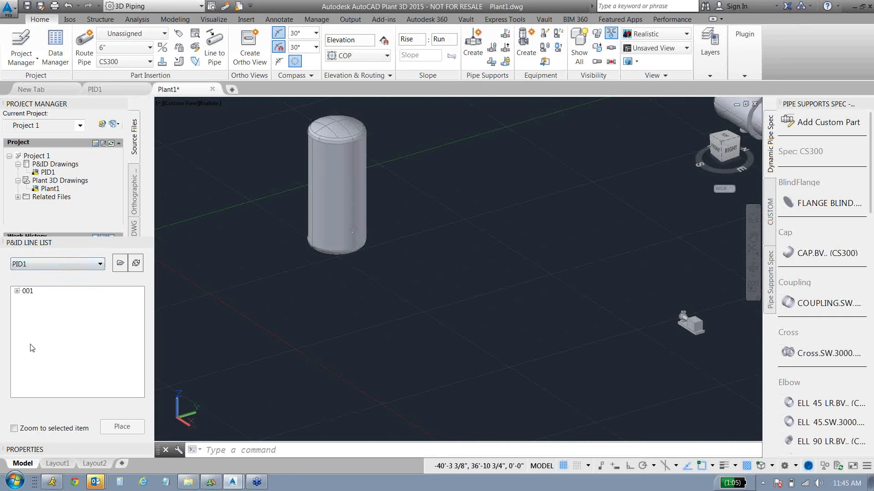
- Expand line 001 and 6"-CS300-FO-001 to list valves HA-101, HA-102 and the nozzles
left_click(17, 291)
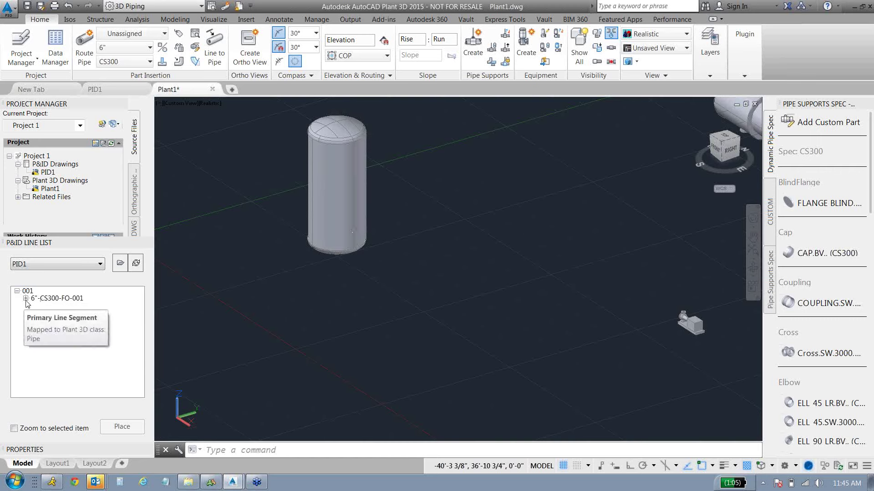
left_click(49, 300)
left_click(26, 299)
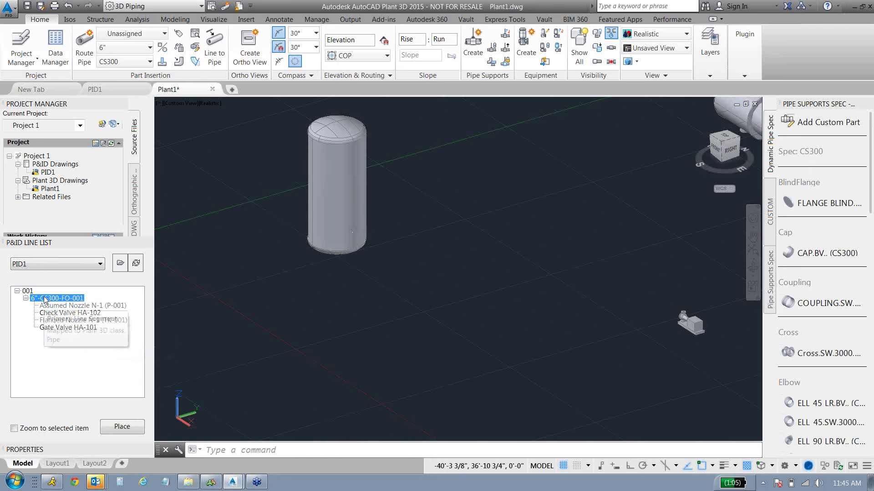
- Start placing line 6"-CS300-FO-001 at the vessel nozzle, then cancel that first attempt
left_click(109, 431)
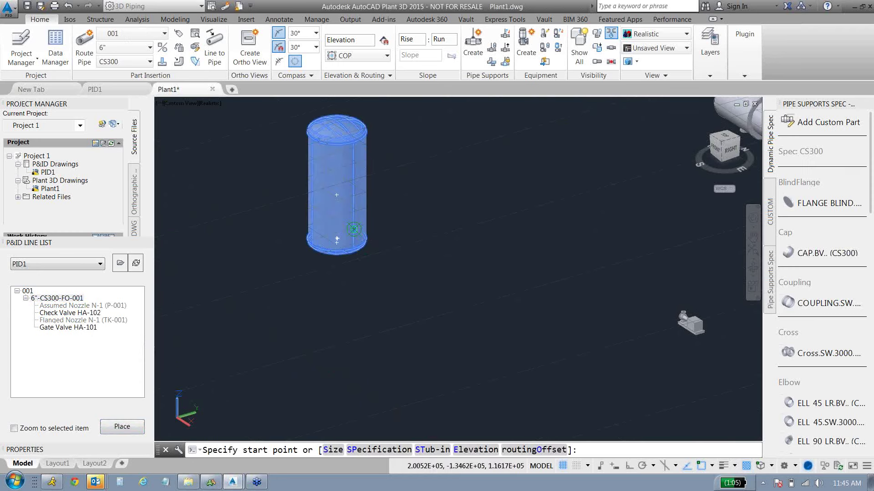
left_click(354, 229)
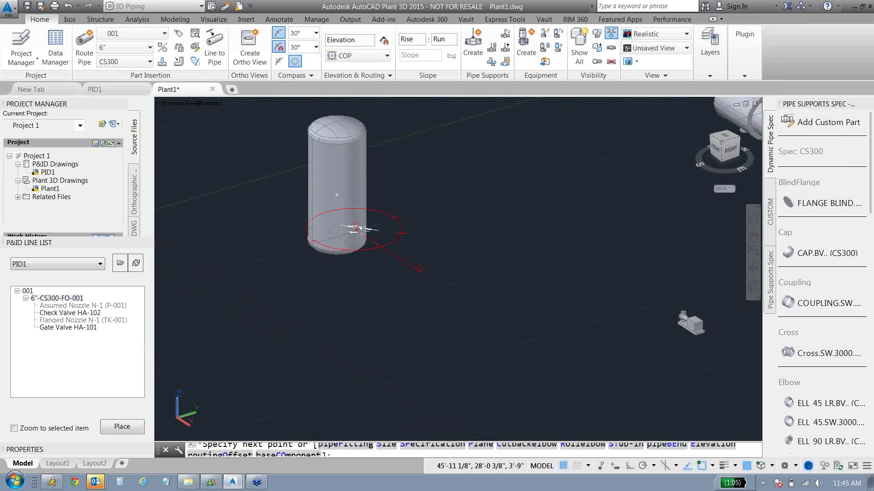
scroll(410, 276, "up", 6)
middle_click_drag(323, 230, 432, 325)
scroll(345, 244, "up", 4)
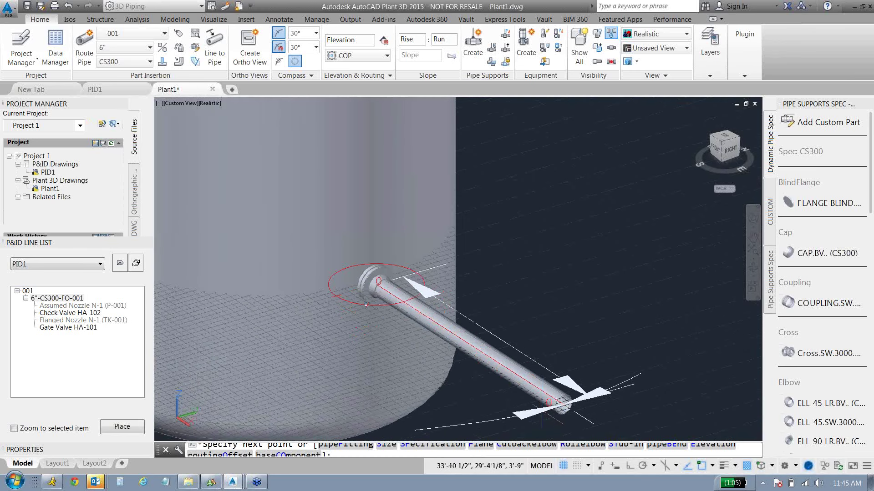
scroll(366, 305, "down", 3)
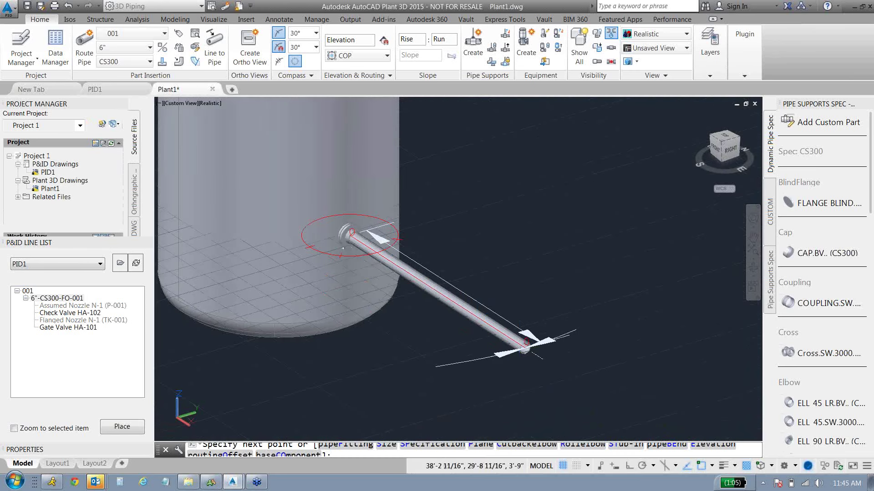
key("Escape")
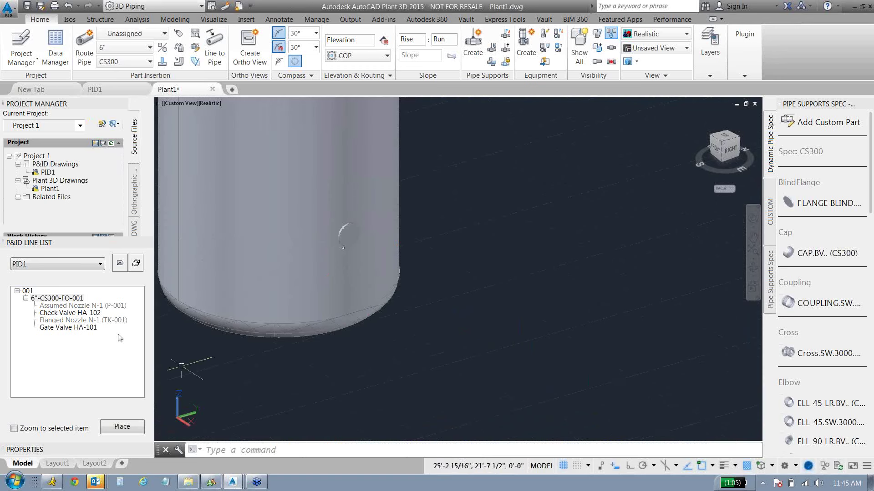
- Restart the line at the vessel nozzle and route a 15' horizontal run
left_click(107, 424)
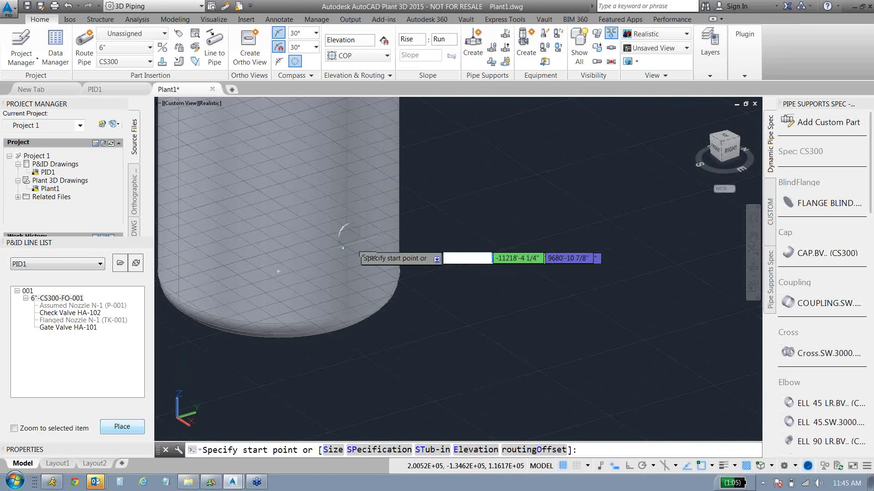
left_click(347, 234)
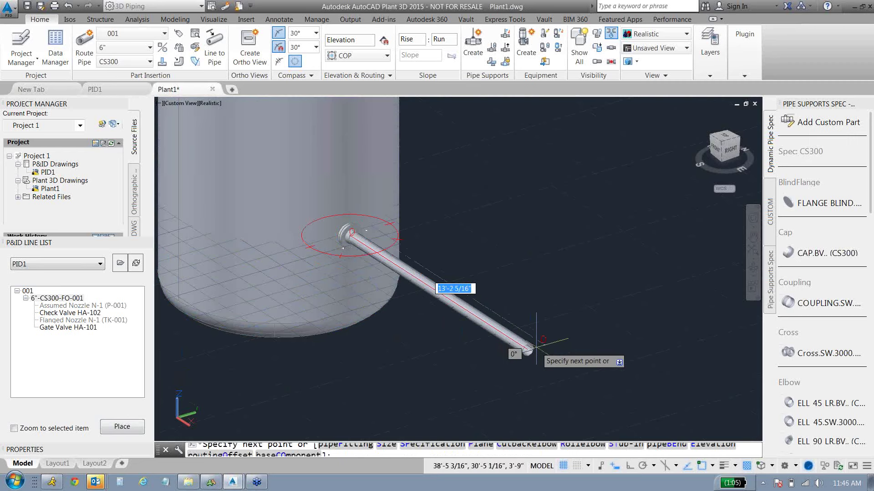
type("15")
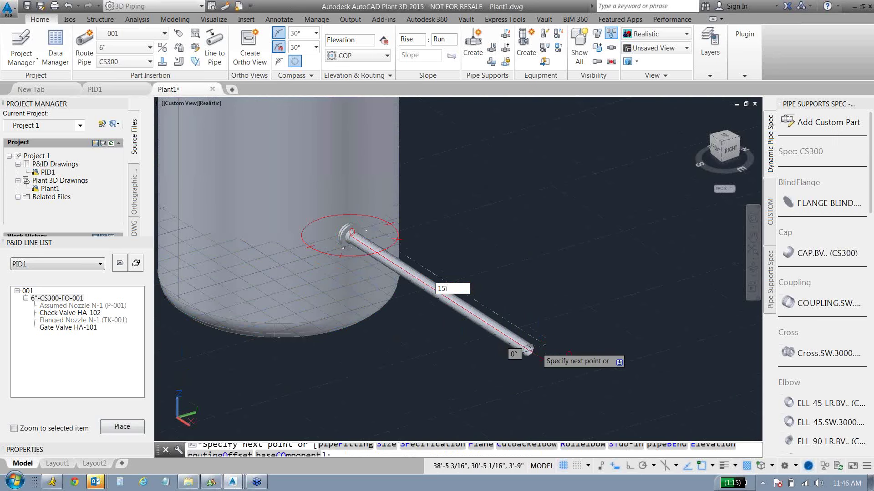
type("'")
key("Return")
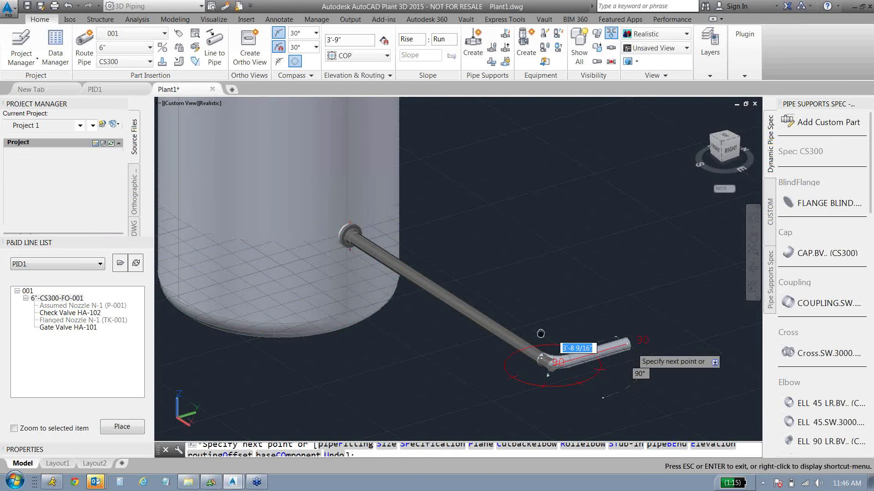
- Turn the run vertical with an elbow and rise 10' toward the pump
middle_click_drag(540, 334, 364, 299)
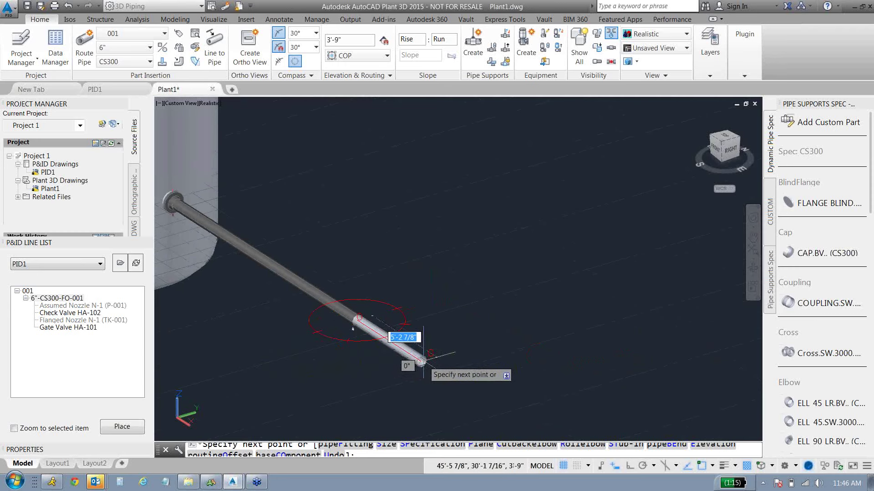
right_click(423, 361, "ctrl")
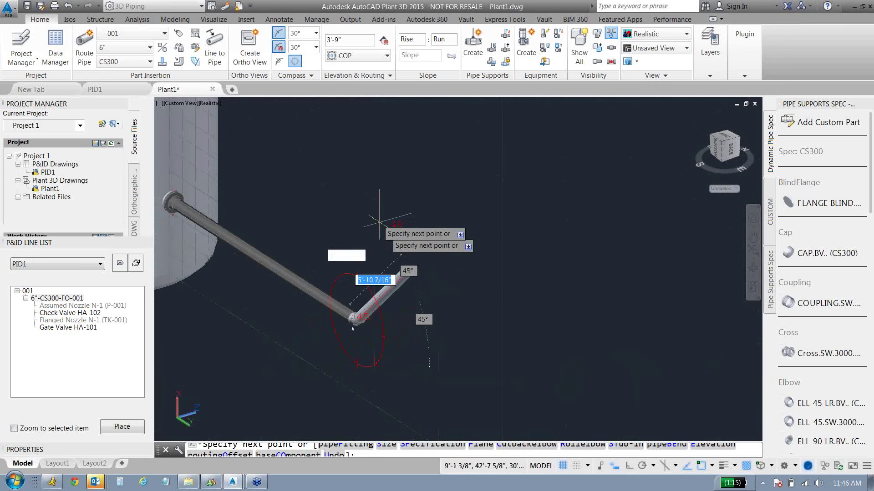
scroll(347, 157, "down", 3)
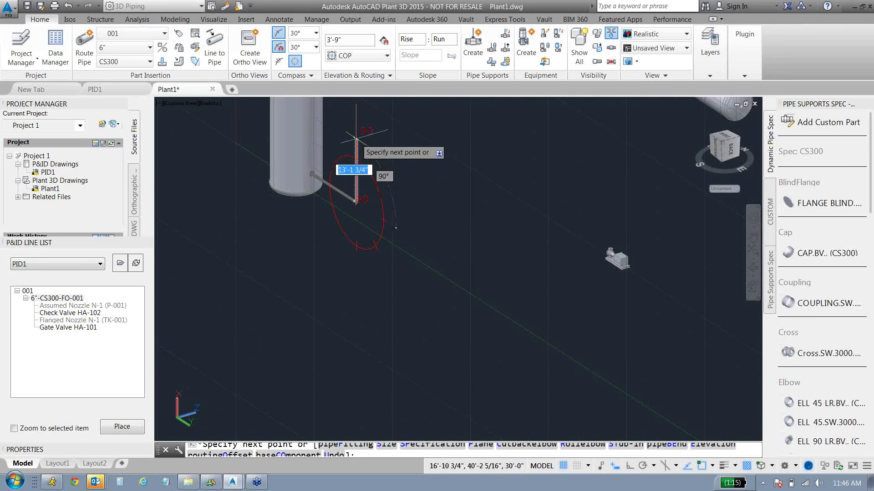
type("10")
key("Return")
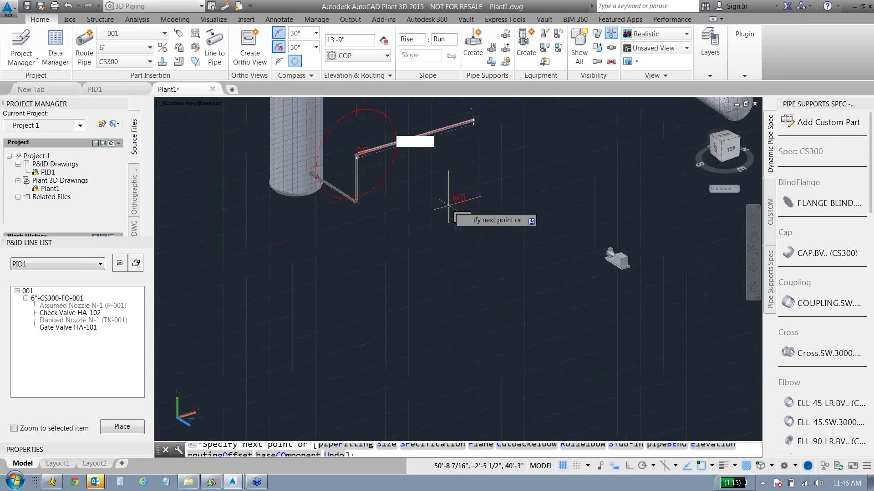
middle_click_drag(458, 220, 572, 195, "shift")
scroll(569, 193, "up", 3)
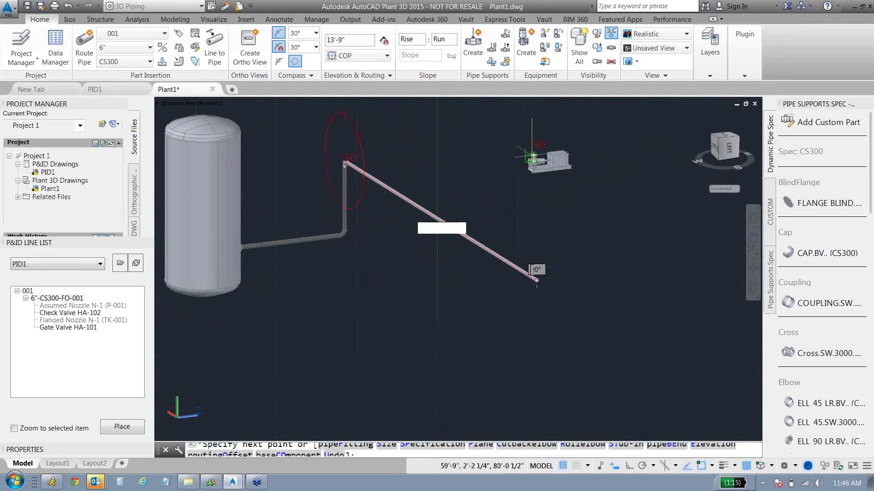
scroll(533, 177, "up", 4)
scroll(530, 175, "down", 5)
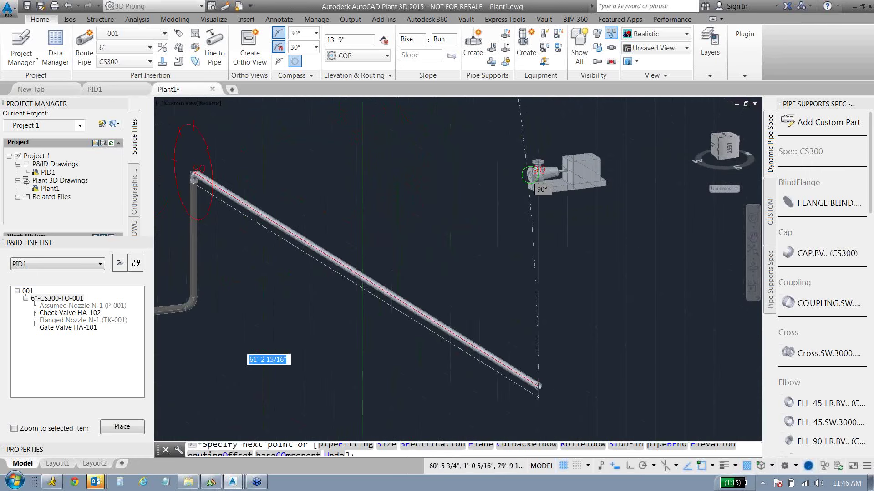
- Snap the pipe end to the pump nozzle with Node osnap and accept routing solution 3 of 3
right_click(530, 177, "shift")
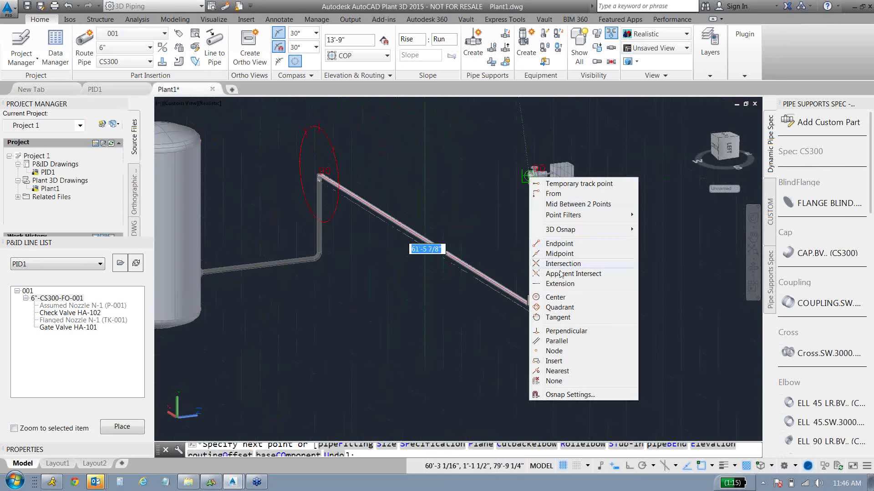
left_click(559, 354)
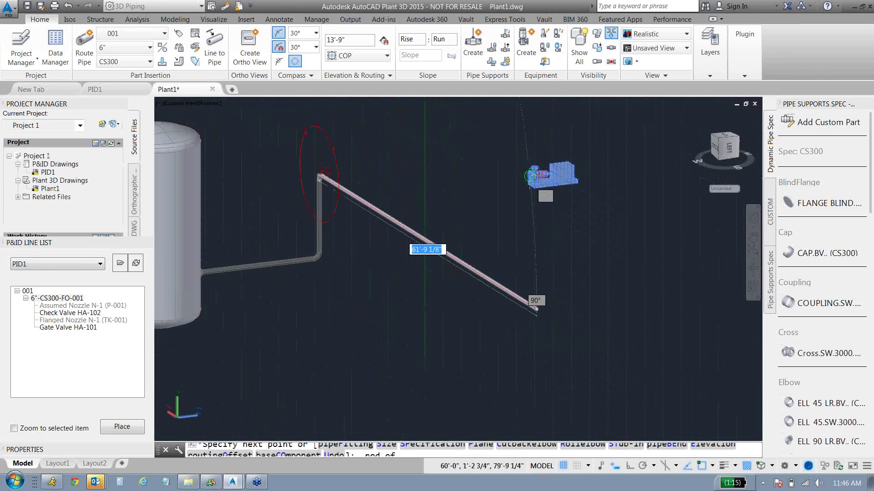
left_click(530, 176)
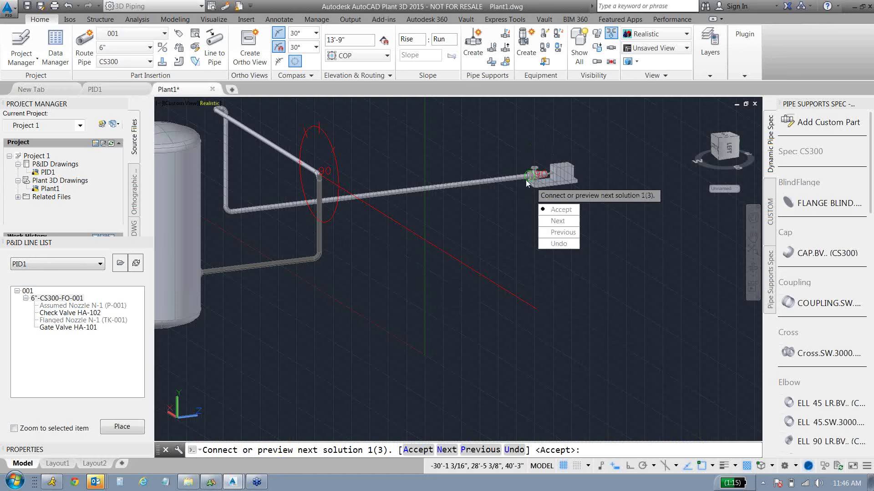
left_click(558, 221)
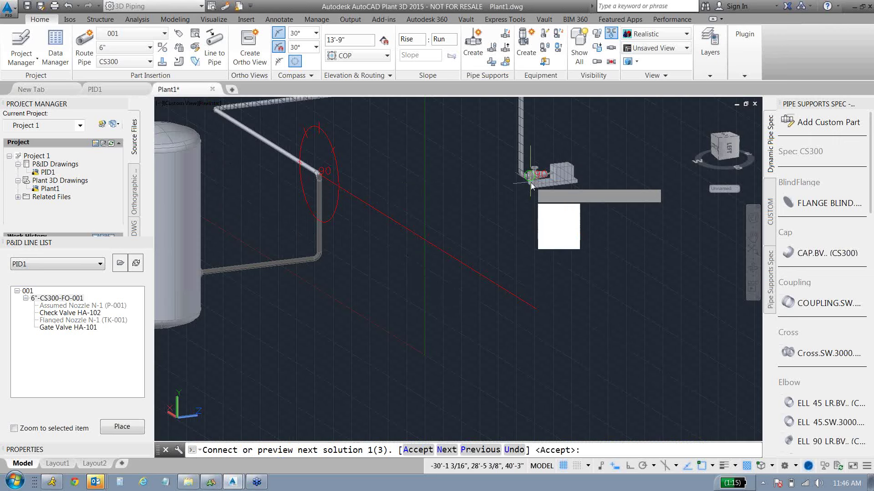
left_click(558, 224)
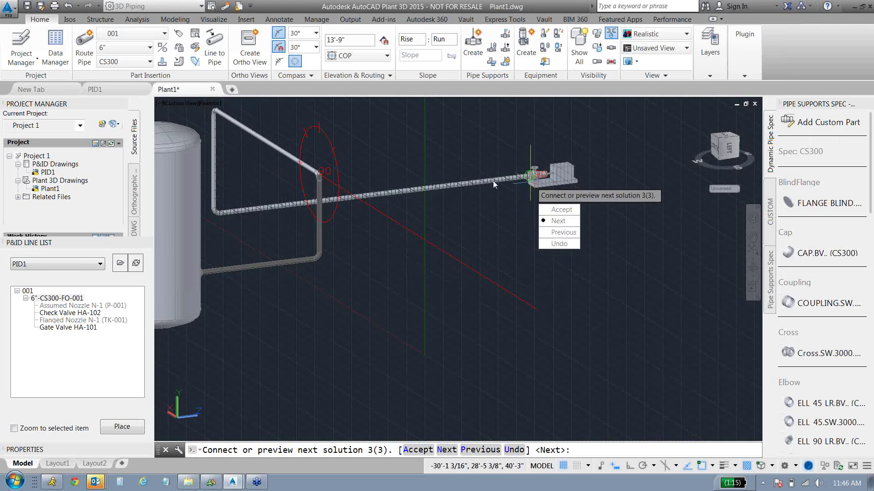
left_click(561, 209)
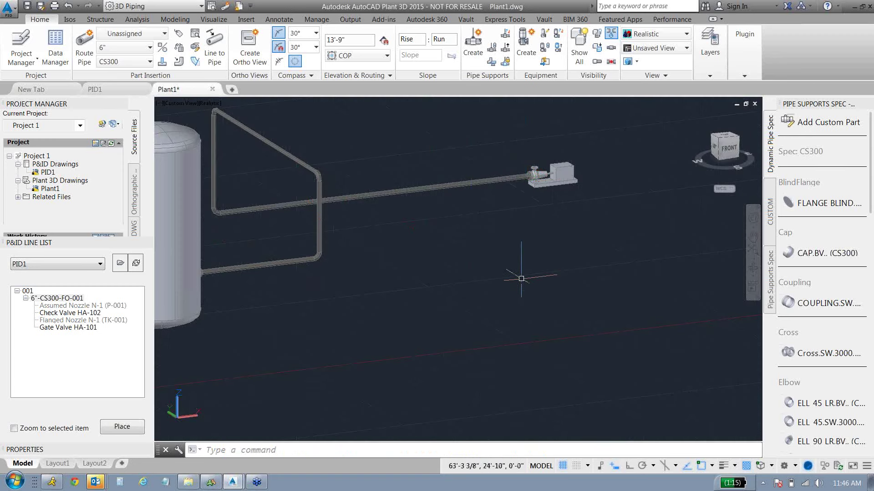
- Select the upper horizontal pipe and try an elevation edit, then cancel it
middle_click_drag(480, 303, 396, 387, "shift")
middle_click_drag(401, 221, 507, 296)
left_click(396, 196)
left_click(384, 189)
left_click(383, 189)
scroll(383, 189, "up", 2)
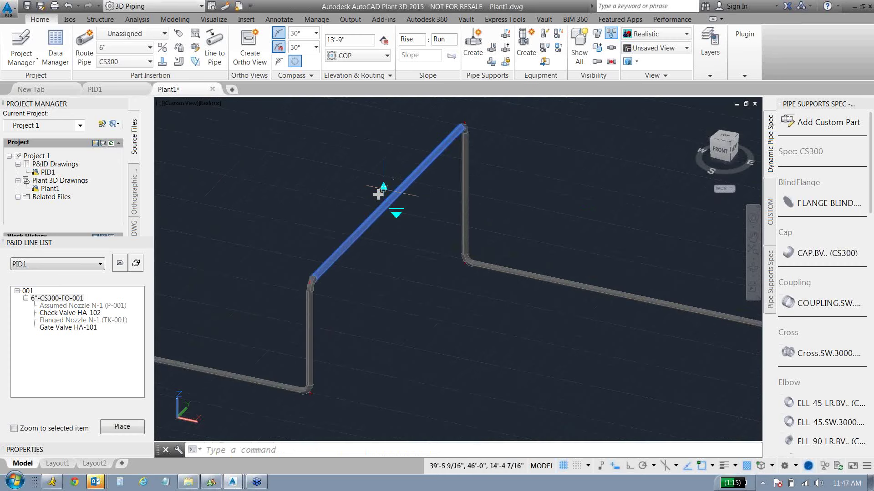
left_click(384, 188)
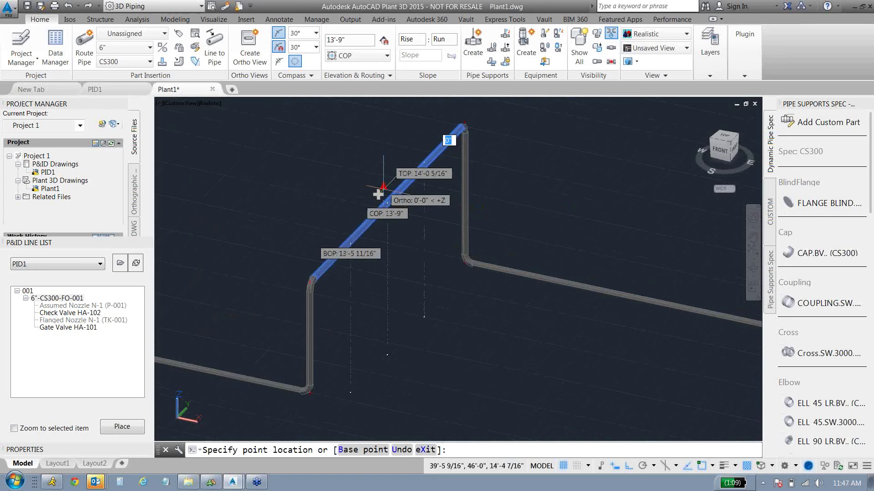
key("Escape")
key("Escape")
- Drag the diagonal pipe segment's elevation grip down to the lower position
middle_click_drag(405, 217, 405, 215)
left_click(364, 267)
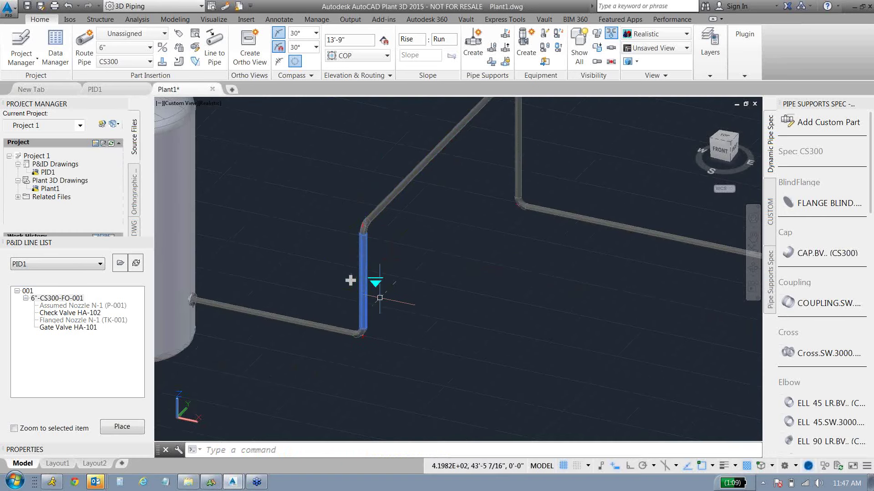
key("Escape")
middle_click_drag(509, 230, 467, 279)
left_click(404, 188)
left_click(396, 176)
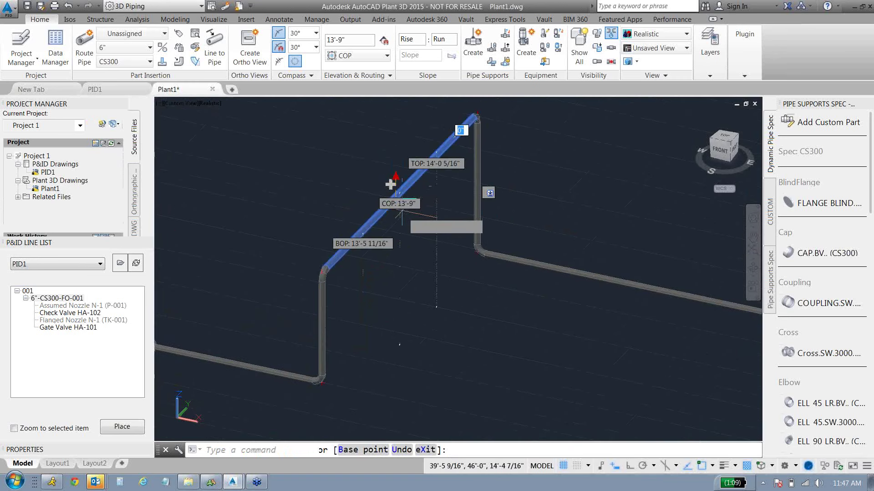
left_click(390, 184)
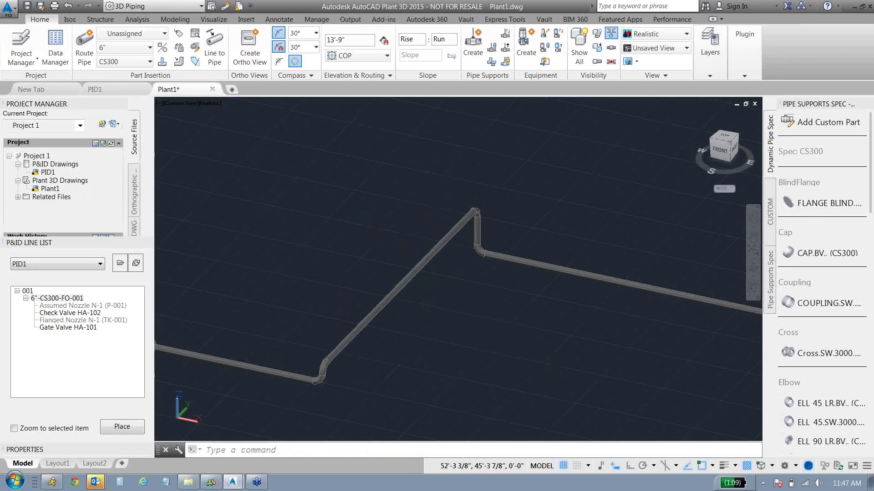
- Pan and zoom out to show the tank and pump at both ends of the run
middle_click_drag(535, 376, 415, 236)
scroll(448, 248, "down", 2)
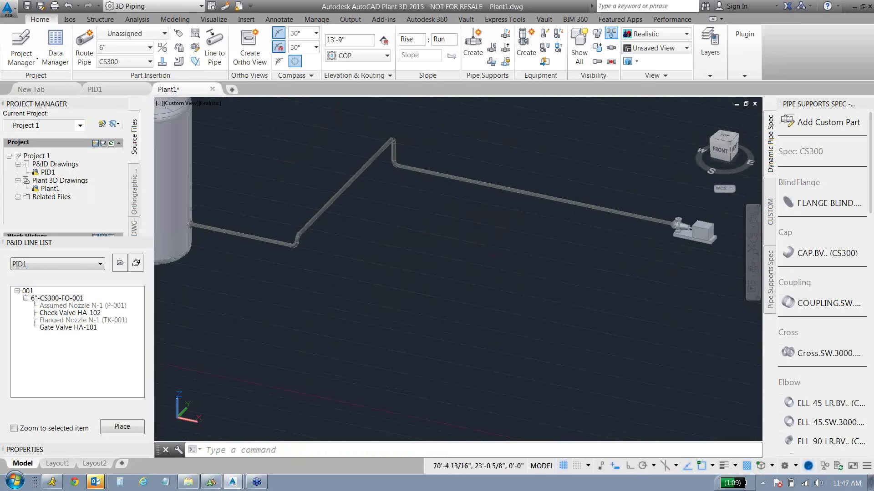
mouse_move(534, 330)
middle_mouse_down("shift")
mouse_move(546, 321)
mouse_move(523, 335)
mouse_move(532, 330)
middle_mouse_up("shift")
mouse_move(306, 221)
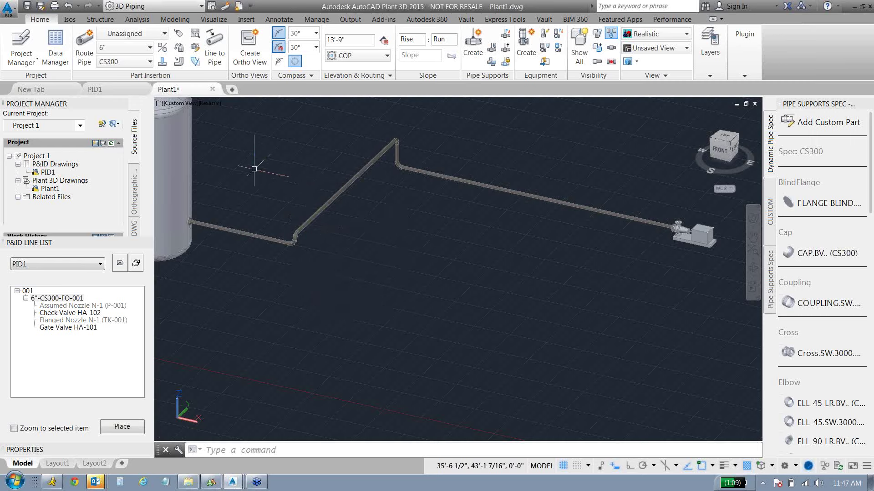
- Select Check Valve HA-102 in the line list and snap it onto the pipe near the pump
left_click(75, 313)
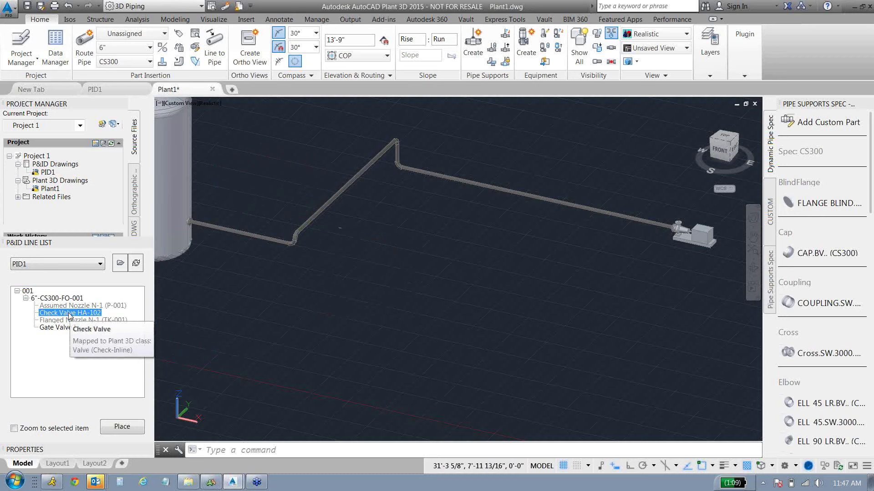
left_click(122, 426)
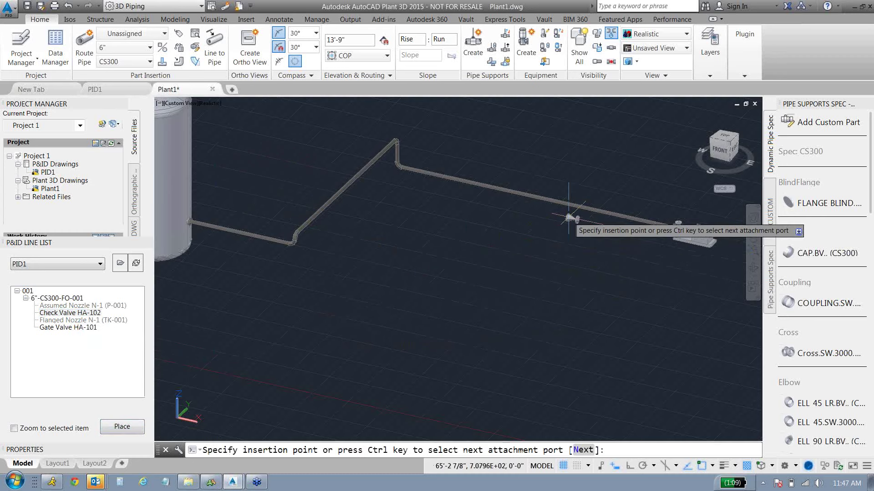
scroll(568, 223, "up", 5)
scroll(544, 237, "down", 5)
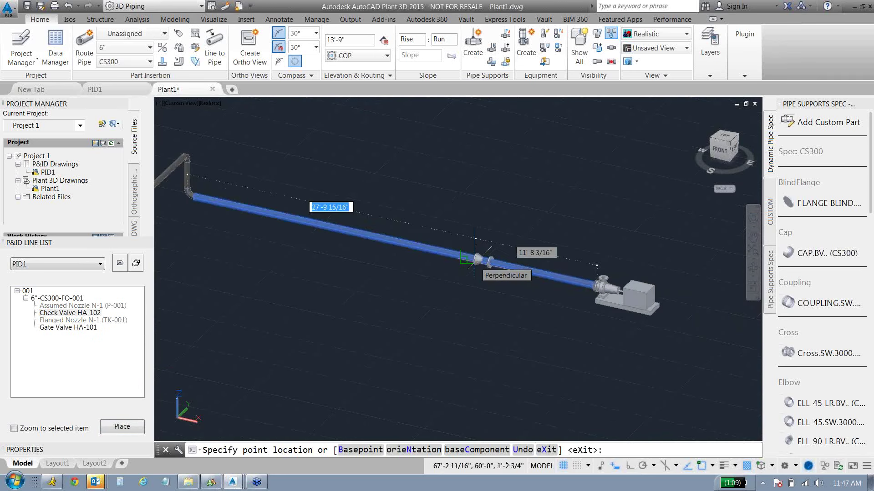
scroll(493, 257, "up", 2)
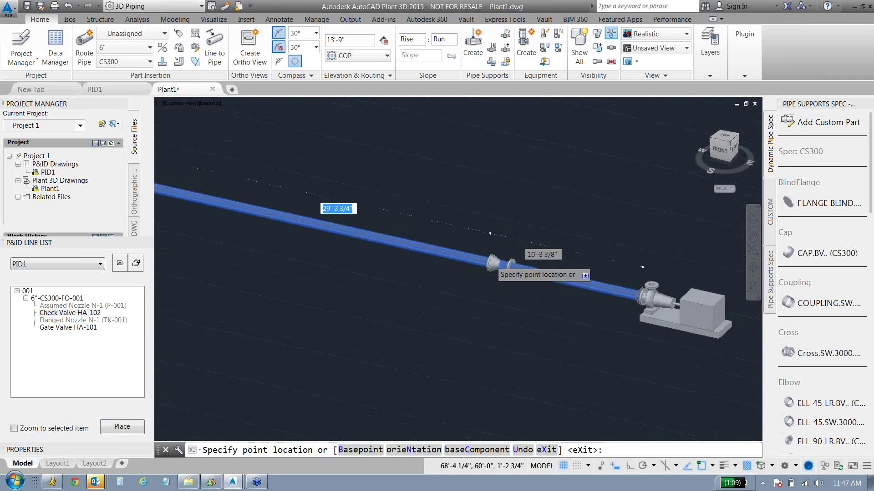
scroll(492, 263, "up", 2)
scroll(490, 264, "down", 2)
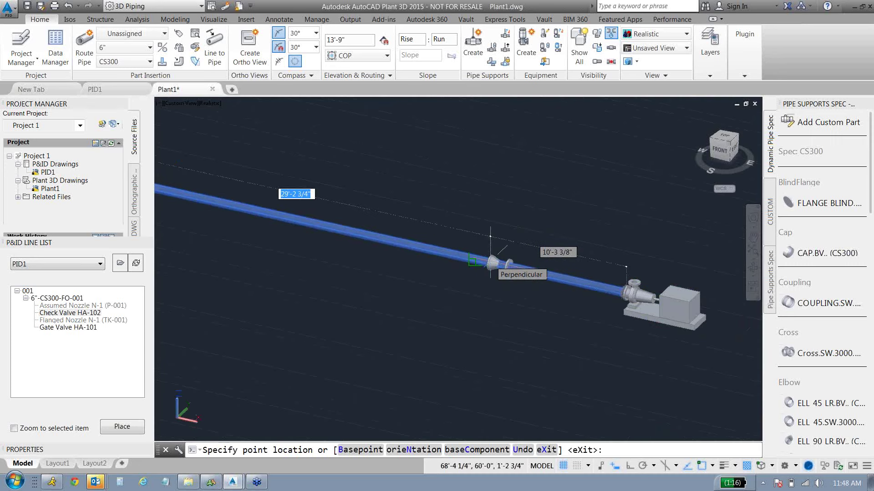
scroll(493, 263, "up", 3)
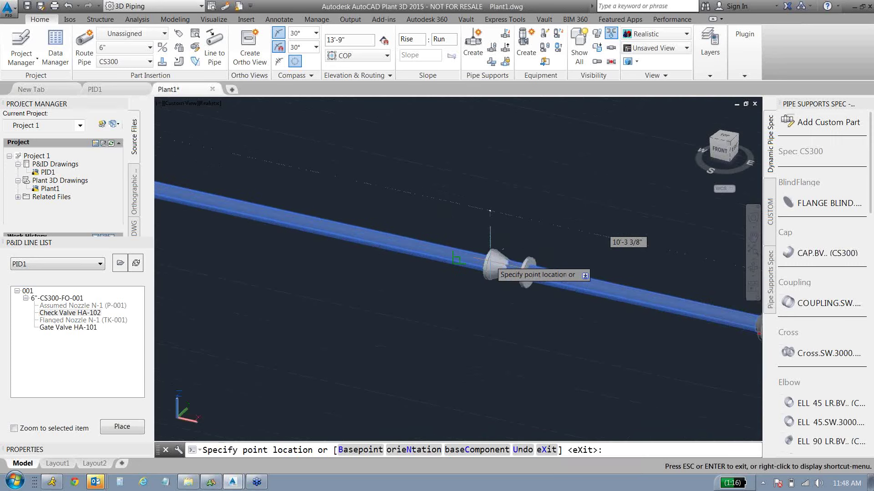
scroll(493, 263, "down", 4)
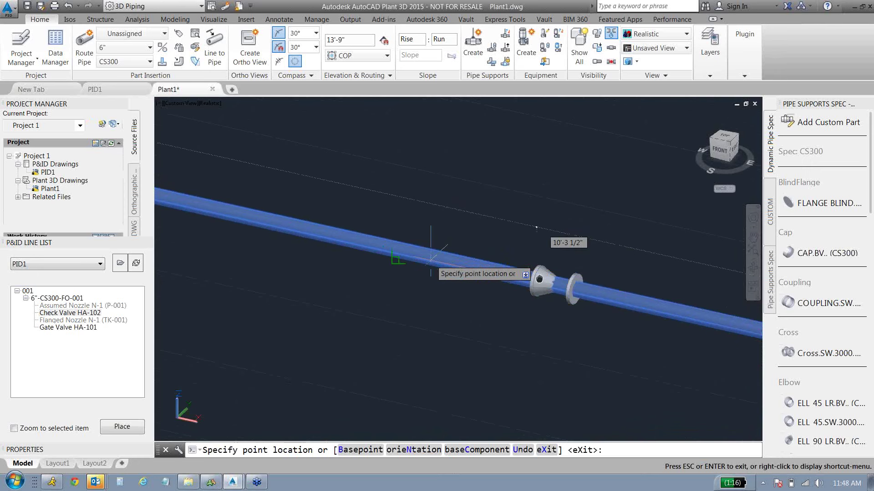
left_click(548, 274)
scroll(550, 277, "up", 3)
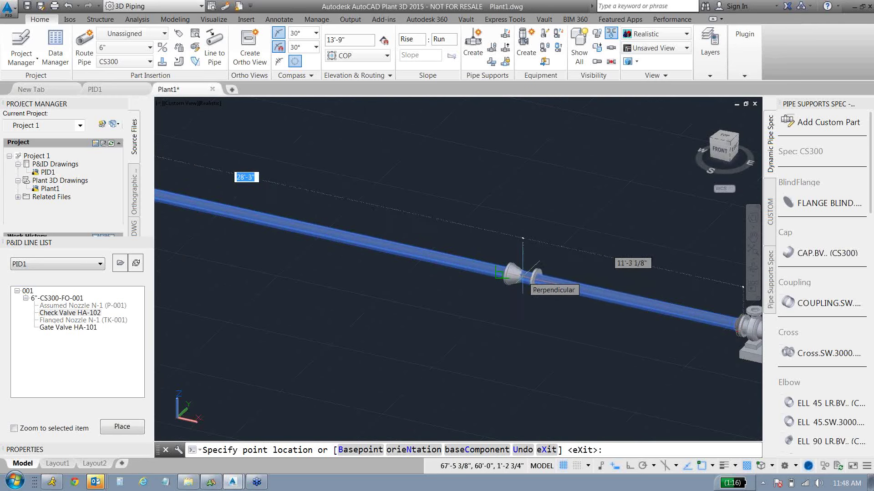
- Fix the check valve at 30' along the run with 0° rotation
type("30'")
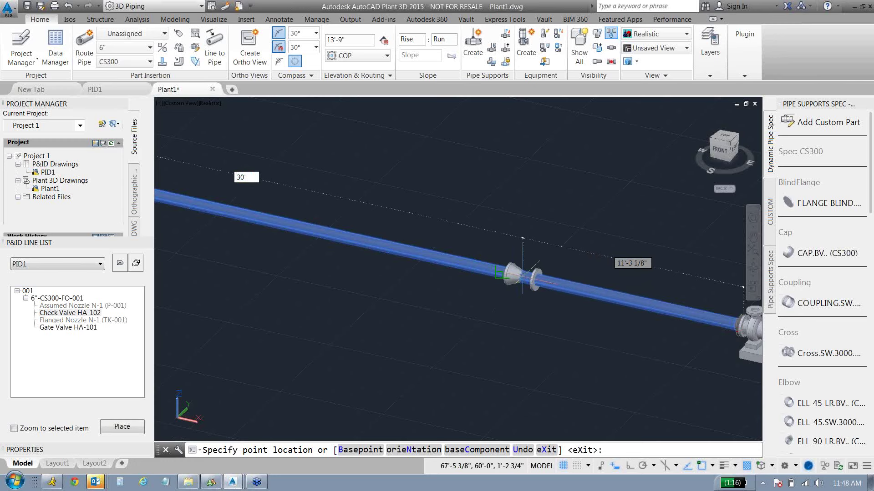
key("Return")
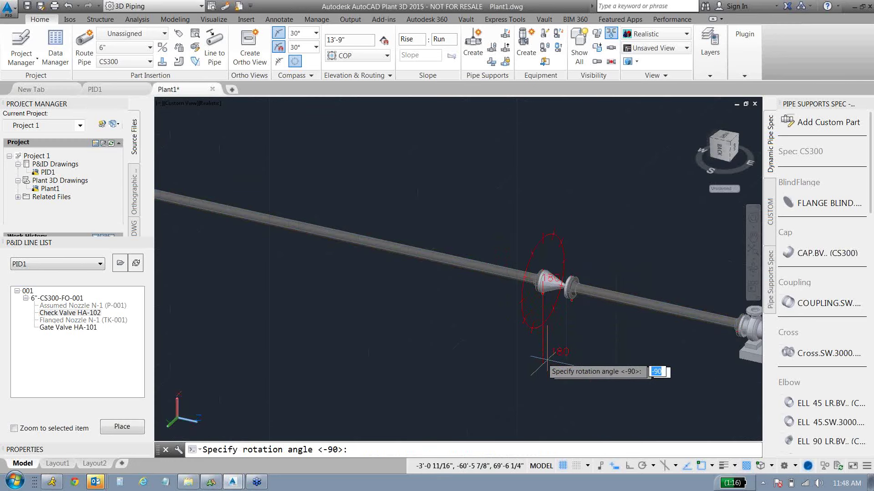
type("0")
key("Return")
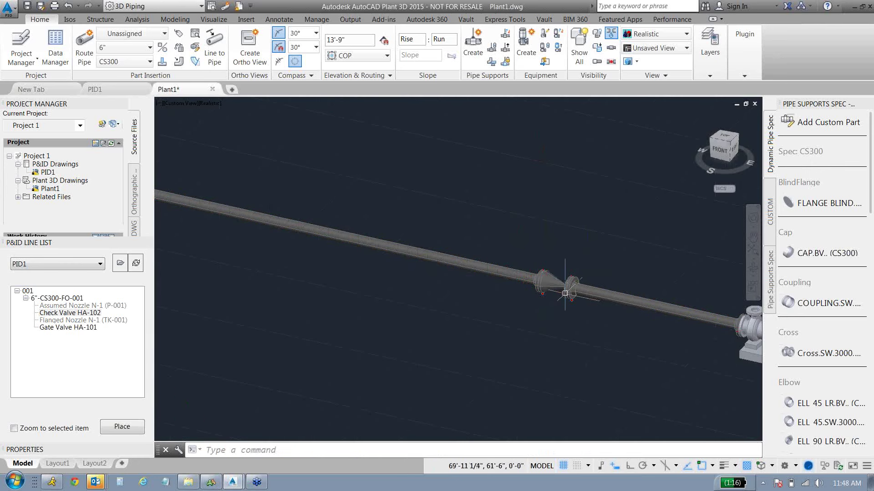
scroll(564, 294, "up", 10)
scroll(565, 294, "down", 2)
- Check the valve's flanges, then orbit around the check valve and reducer to inspect them
left_click(586, 279)
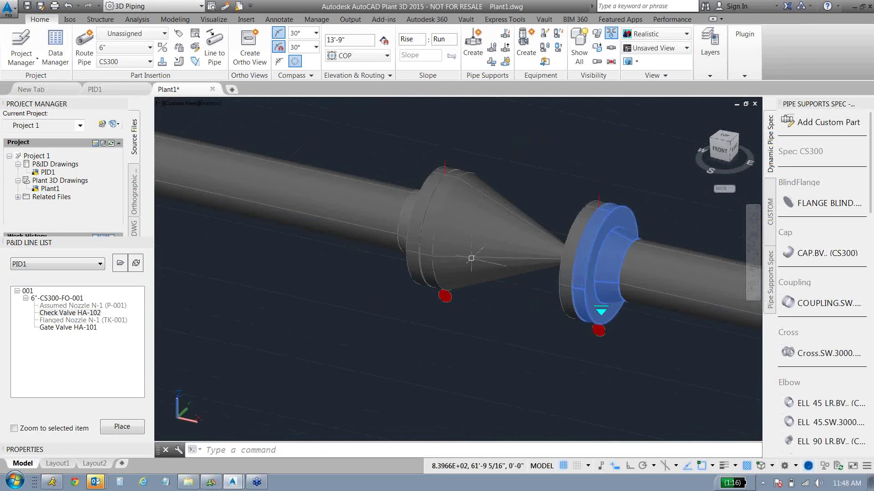
left_click(407, 219)
key("Escape")
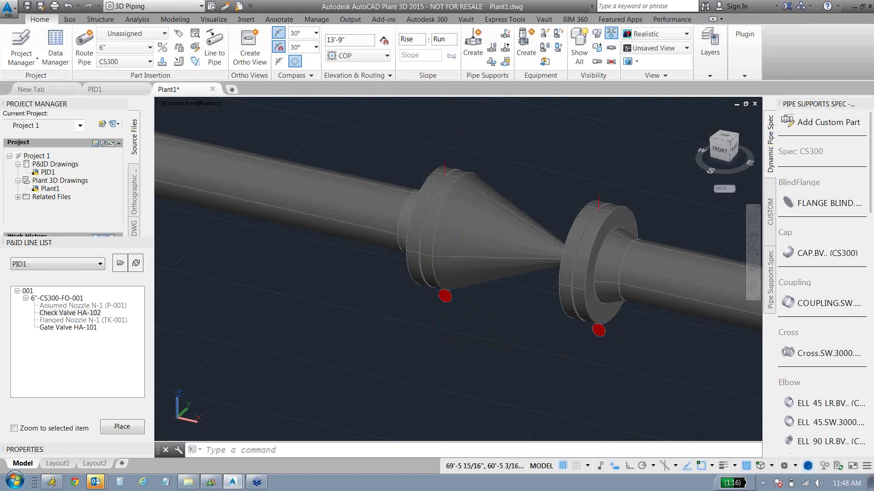
scroll(464, 334, "down", 1)
scroll(460, 332, "down", 1)
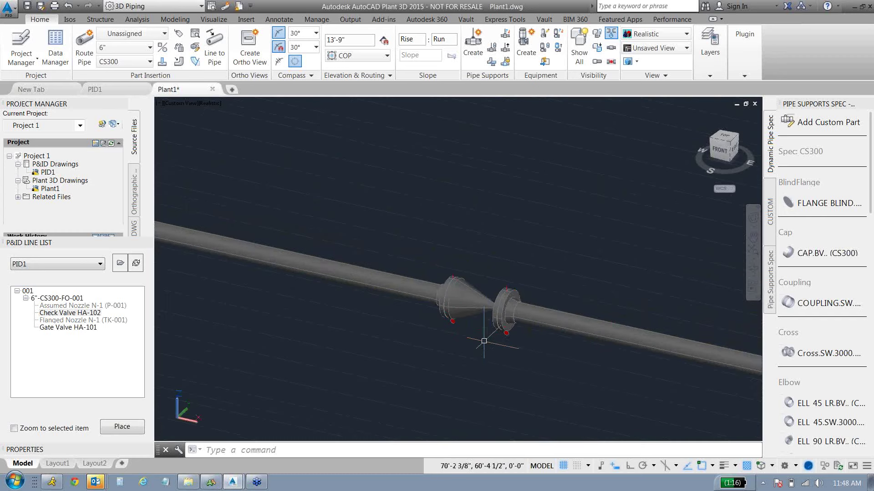
middle_click_drag(480, 348, 588, 353, "shift")
scroll(488, 376, "up", 4)
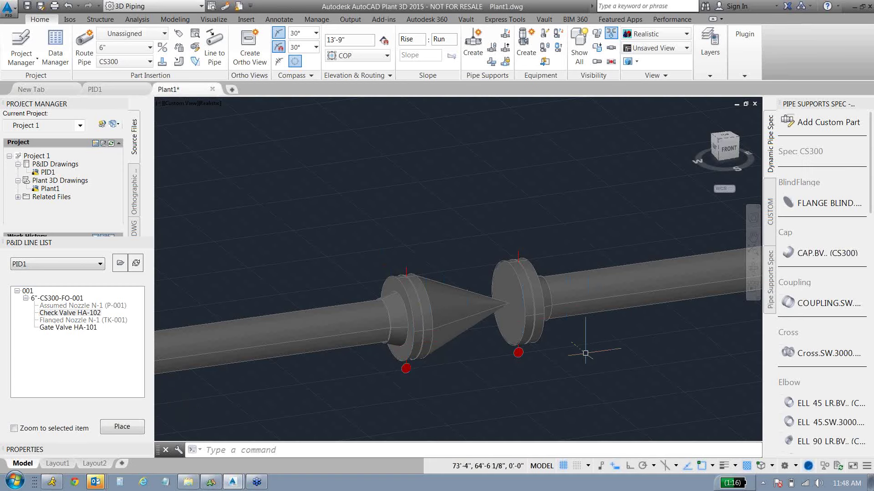
scroll(586, 353, "down", 3)
middle_click_drag(585, 353, 510, 401, "shift")
scroll(507, 302, "down", 5)
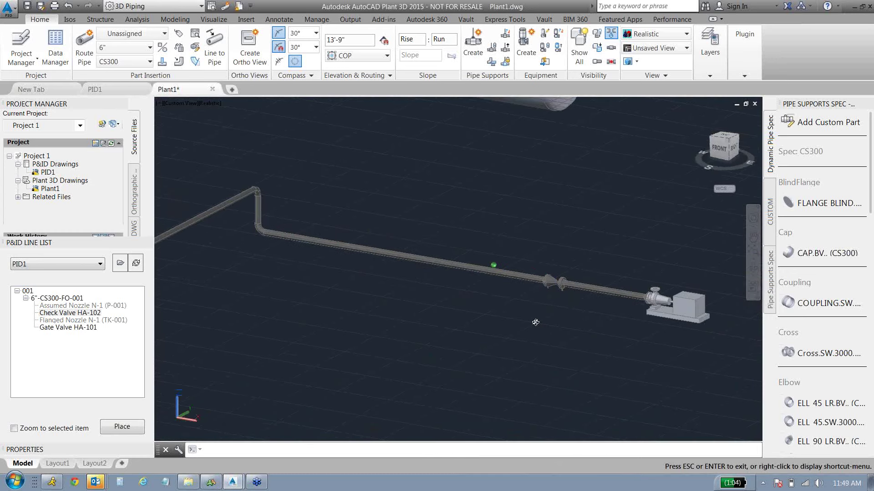
mouse_move(536, 322)
middle_mouse_down("shift")
mouse_move(454, 340)
mouse_move(539, 321)
middle_mouse_up("shift")
middle_click_drag(420, 317, 493, 307)
scroll(550, 296, "down", 2)
- Place Gate Valve HA-101 on the diagonal pipe, accepting 90° rotation with handwheel down
left_click(53, 329)
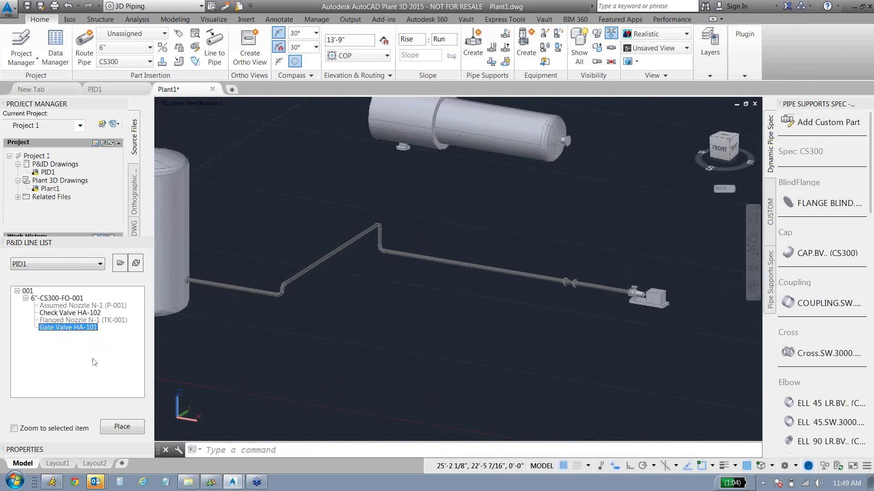
left_click(122, 427)
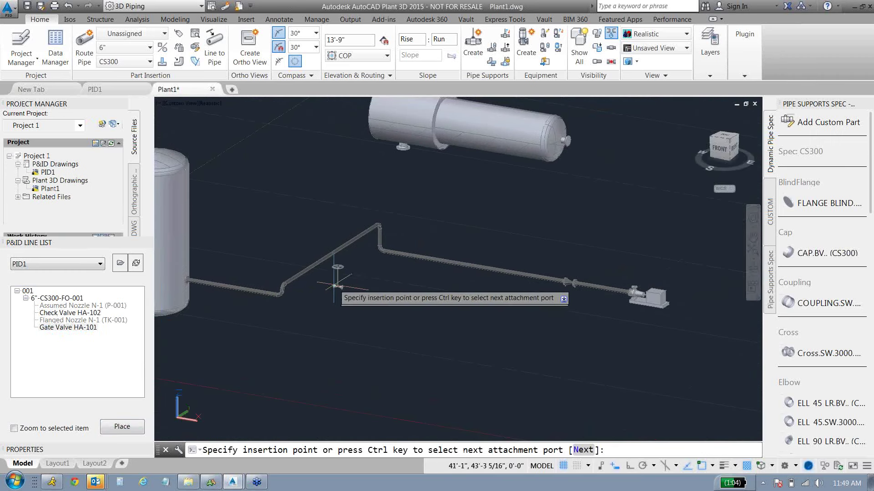
scroll(342, 252, "up", 3)
left_click(343, 254)
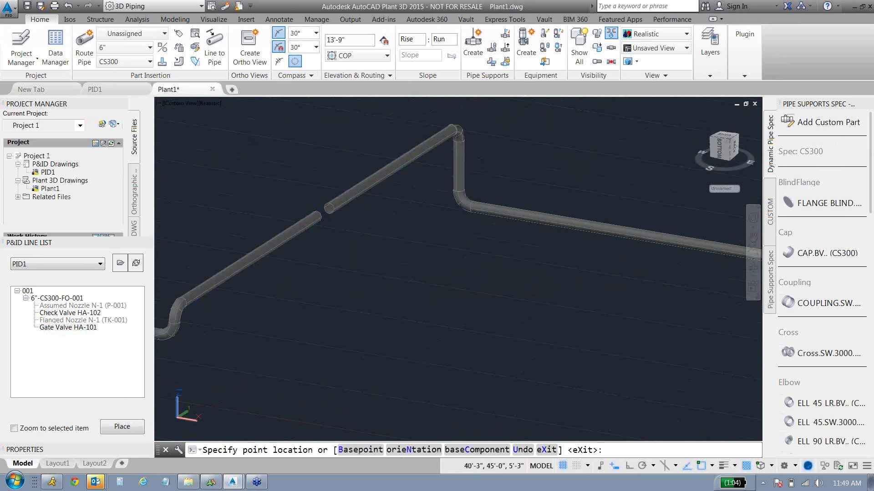
left_click(324, 210)
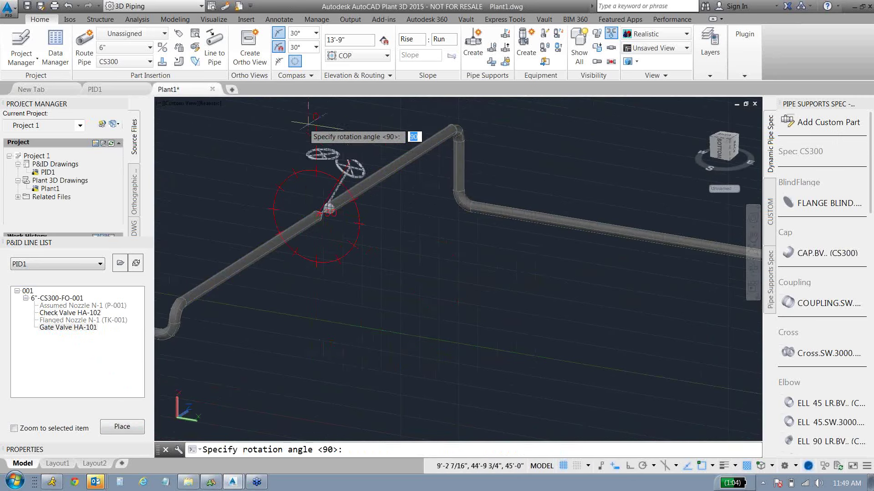
left_click(326, 348)
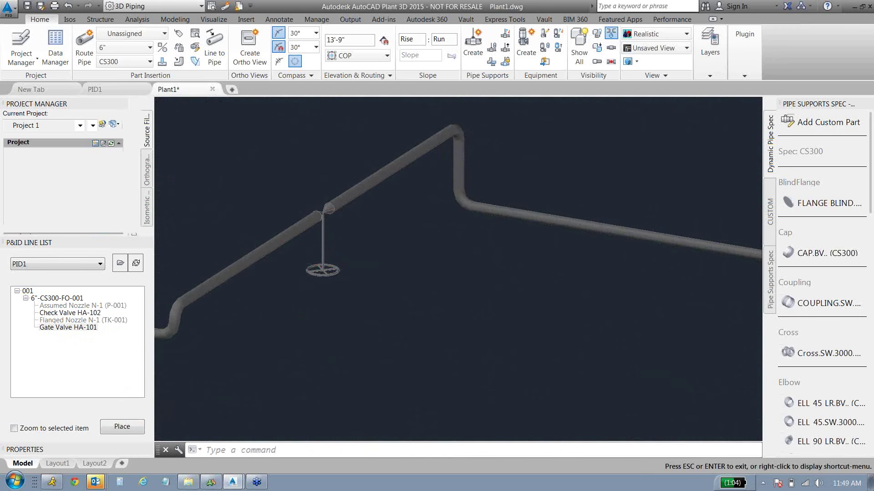
- Pan and zoom to bring both valves and the whole pipe run into view
middle_click_drag(347, 321, 534, 291)
scroll(534, 291, "down", 2)
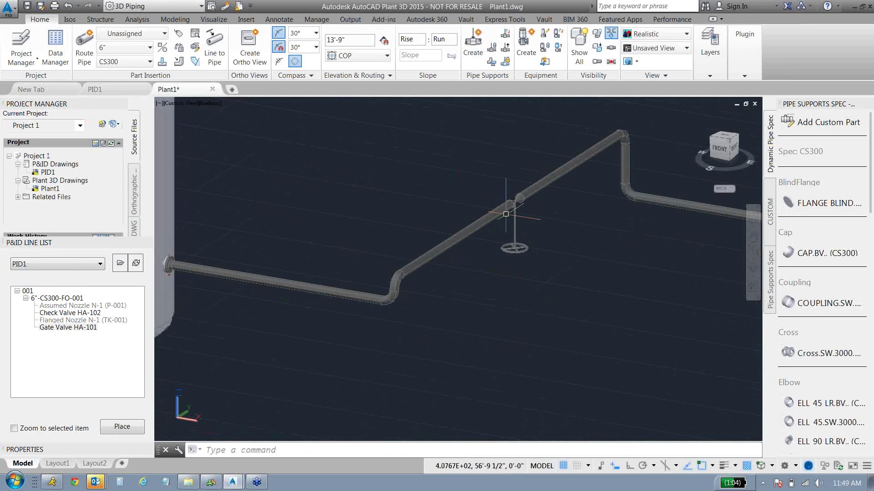
middle_click_drag(449, 355, 530, 323)
middle_click_drag(673, 279, 419, 296)
- Open Project 1's Validation Settings, enlarge the dialog and expand all seven 3D Model to P&ID checks
scroll(422, 296, "down", 3)
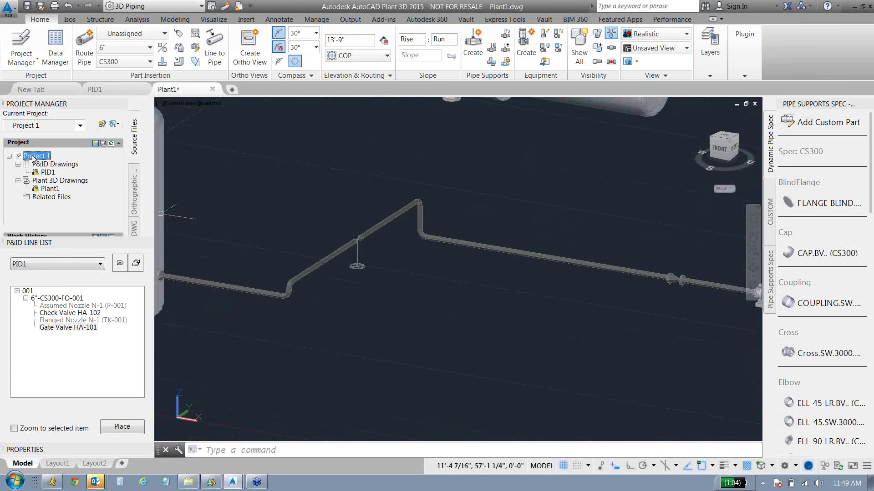
right_click(33, 156)
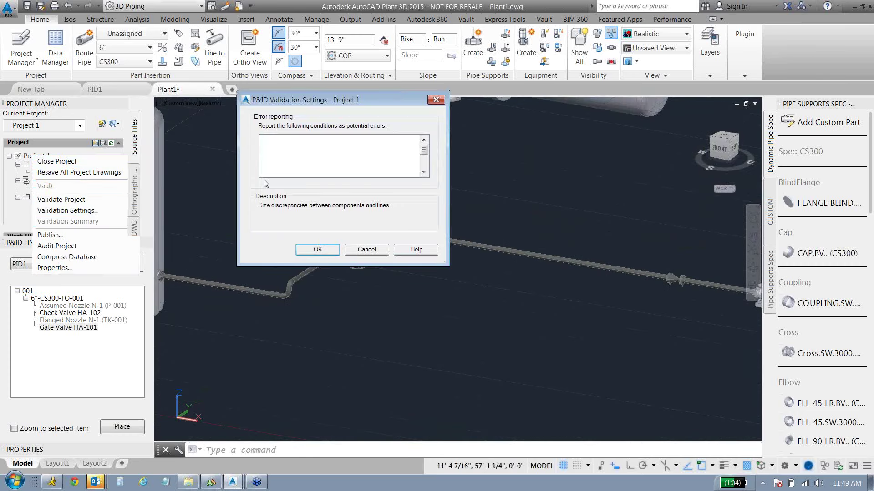
left_click_drag(450, 265, 659, 380)
left_click(265, 140)
left_click(266, 156)
left_click(267, 165)
left_click(266, 164)
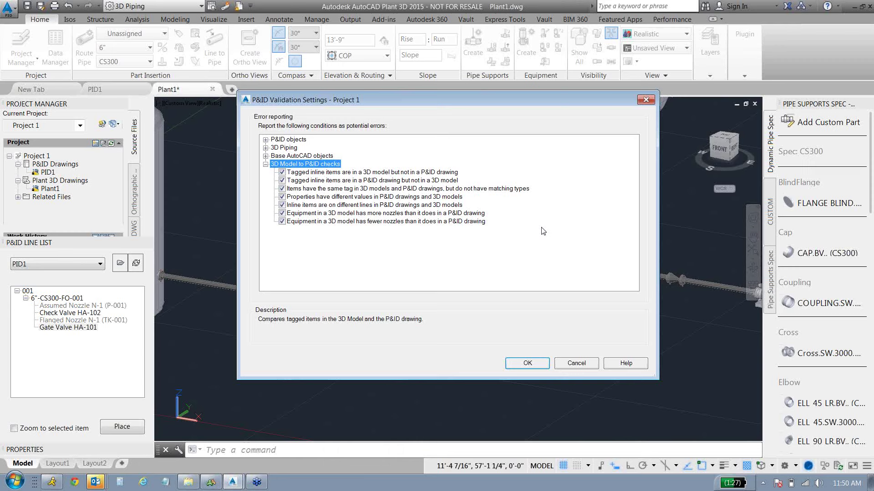
- Cancel the P&ID Validation Settings unchanged and zoom back to the 6" pipe run reaching the pump
left_click(574, 363)
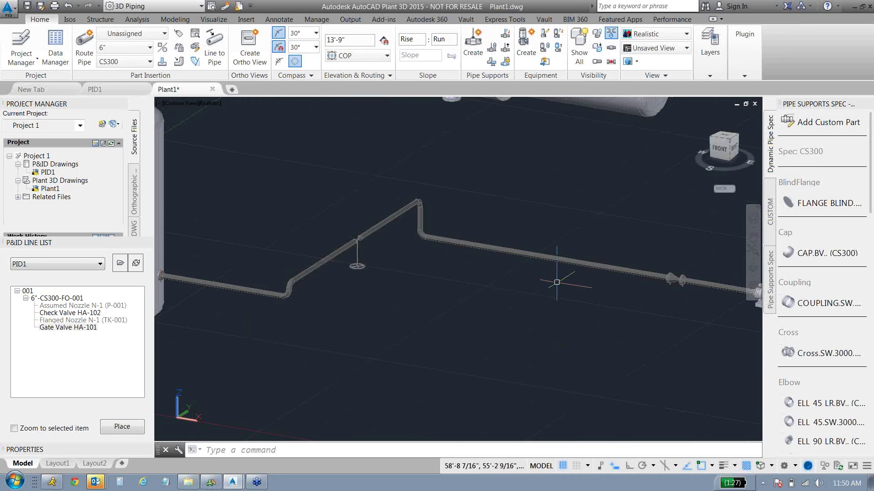
middle_click_drag(567, 369, 523, 340)
scroll(522, 339, "down", 1)
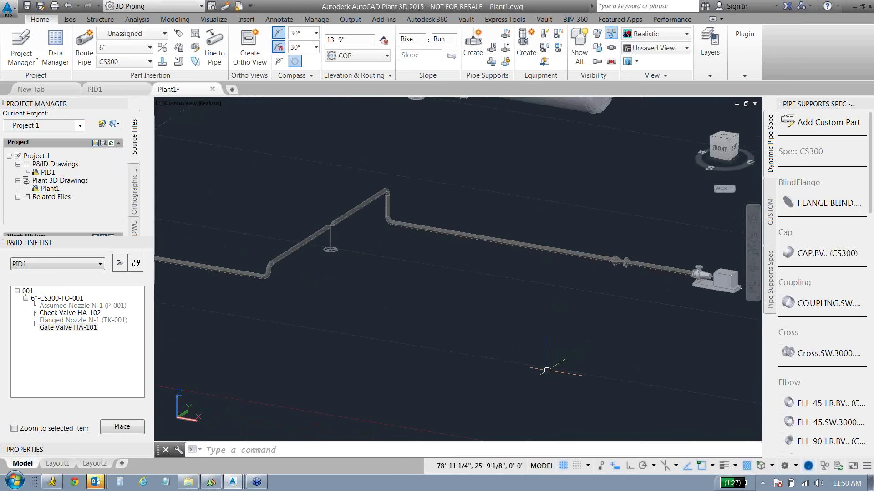
- Open the Pipe Supports Spec list and choose the Pipe slide support
left_click(771, 283)
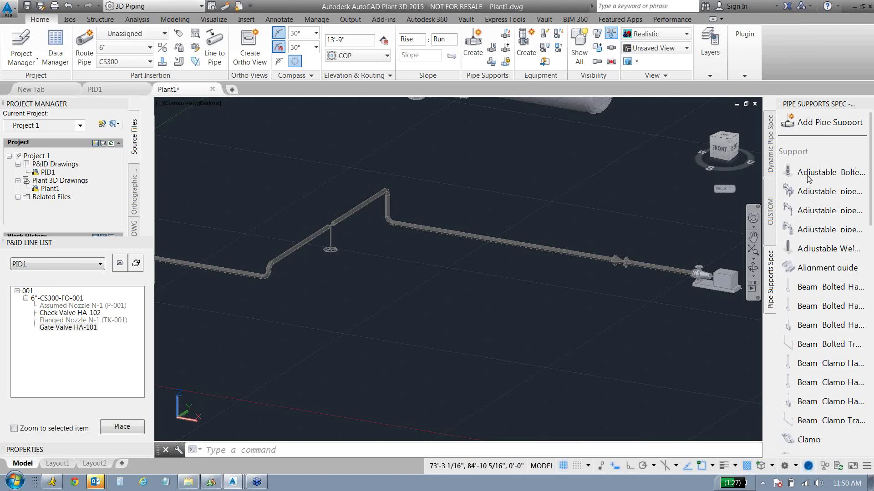
left_click(827, 408)
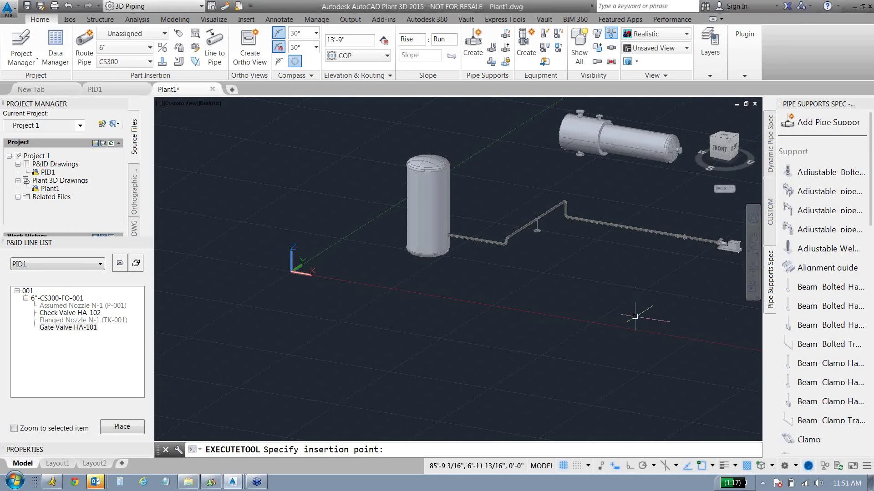
key("Escape")
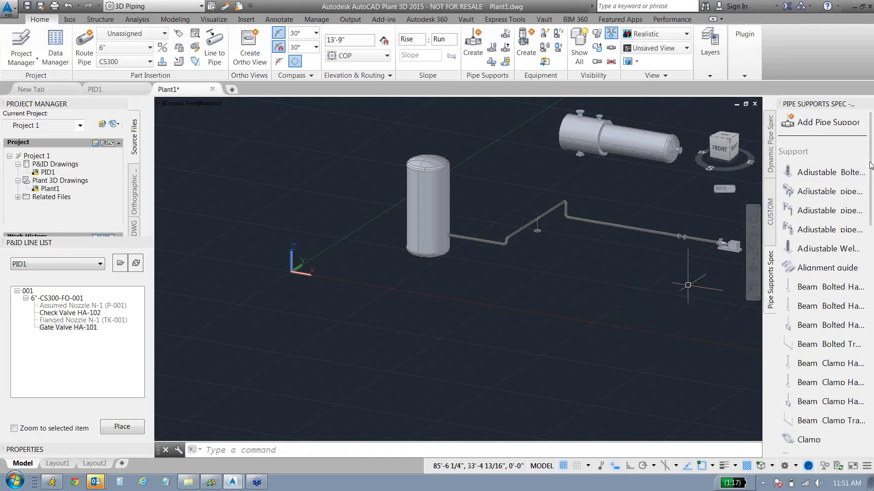
scroll(870, 165, "down", 10)
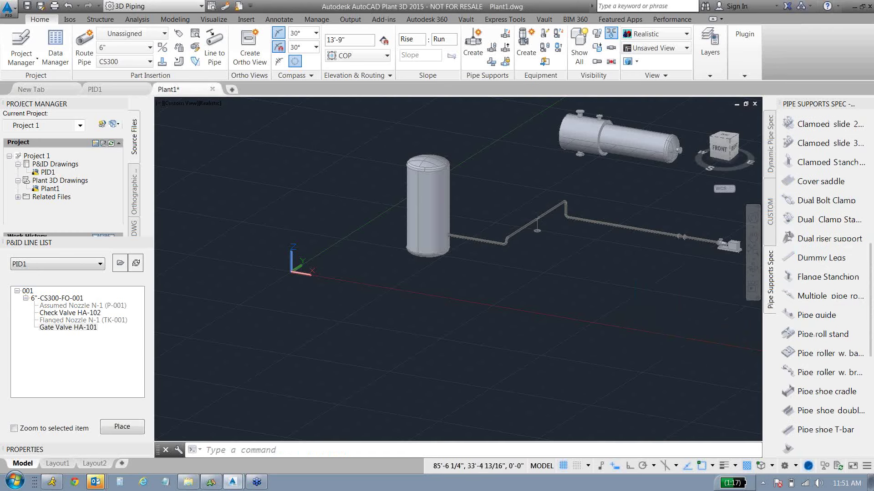
scroll(823, 282, "down", 5)
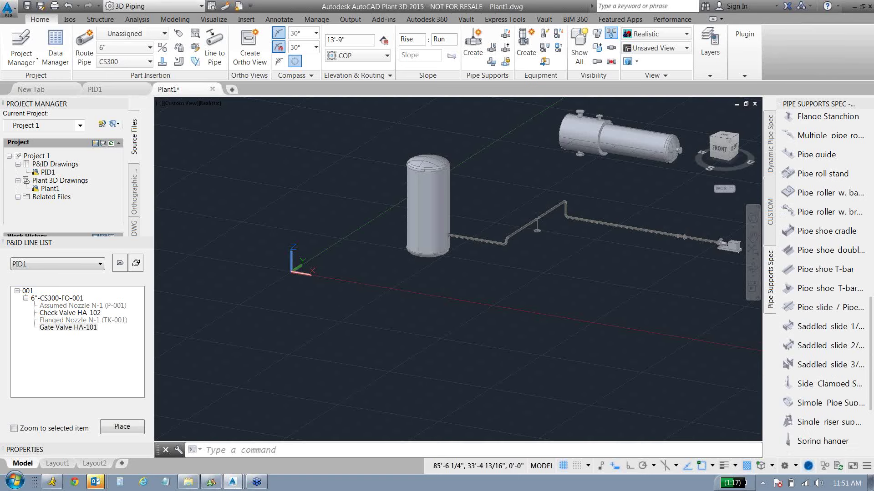
scroll(823, 282, "up", 2)
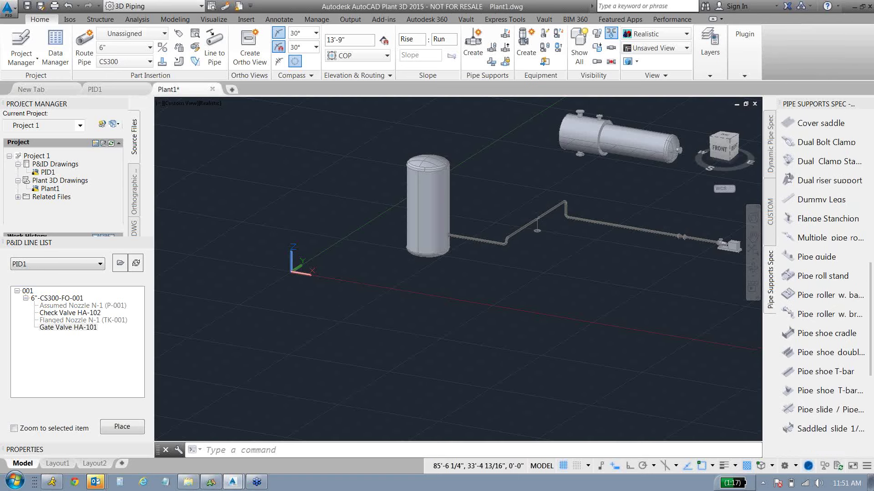
scroll(823, 282, "down", 1)
scroll(802, 324, "down", 4)
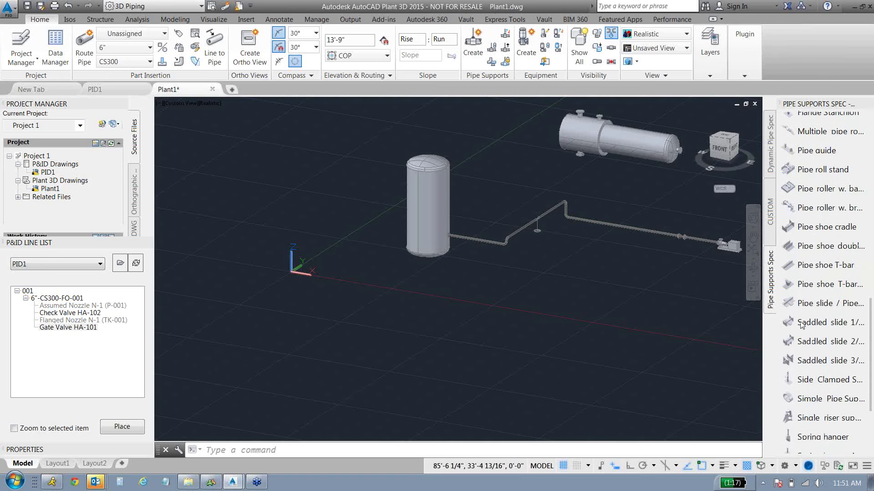
left_click(814, 303)
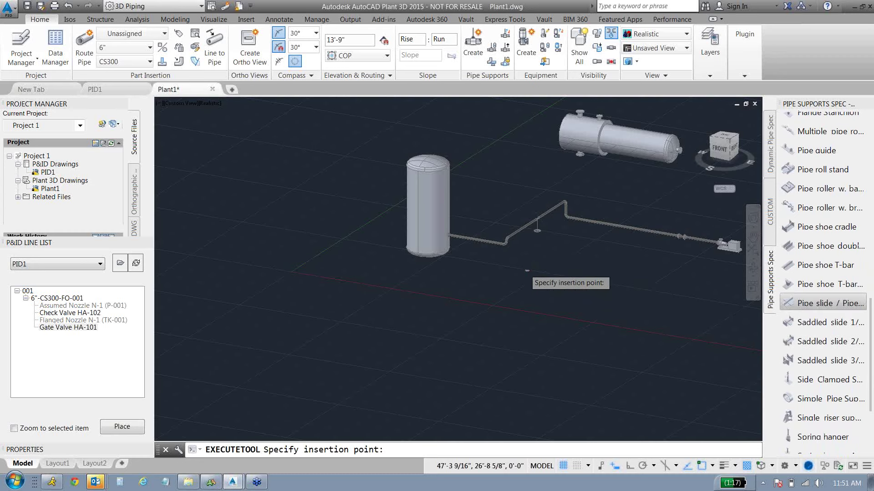
- Place pipe slide supports near the tank nozzle, on the upper pipe, and further along the run
scroll(527, 271, "up", 10)
middle_click_drag(248, 213, 532, 375)
scroll(482, 305, "down", 3)
middle_click_drag(402, 272, 468, 347)
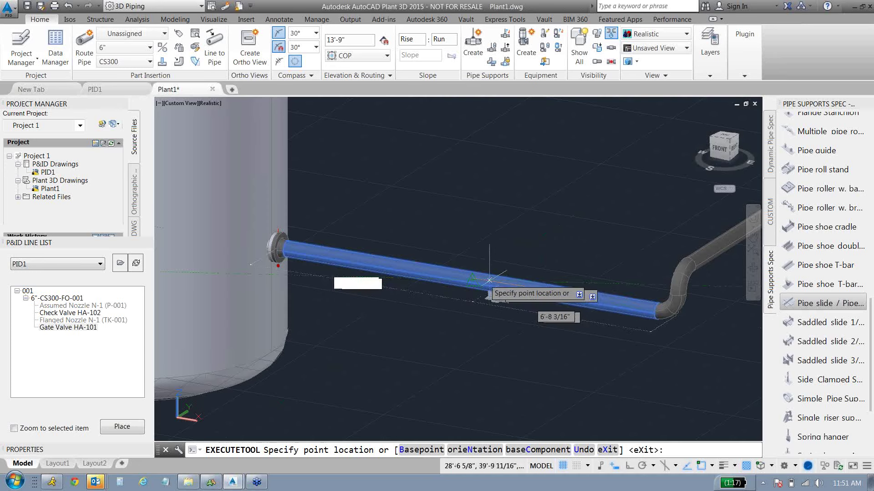
left_click(473, 274)
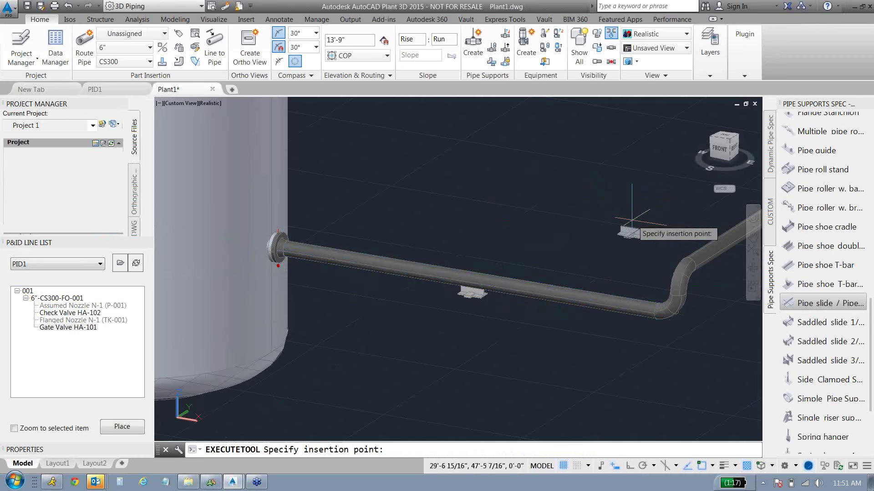
middle_click_drag(633, 220, 410, 268)
scroll(410, 280, "down", 3)
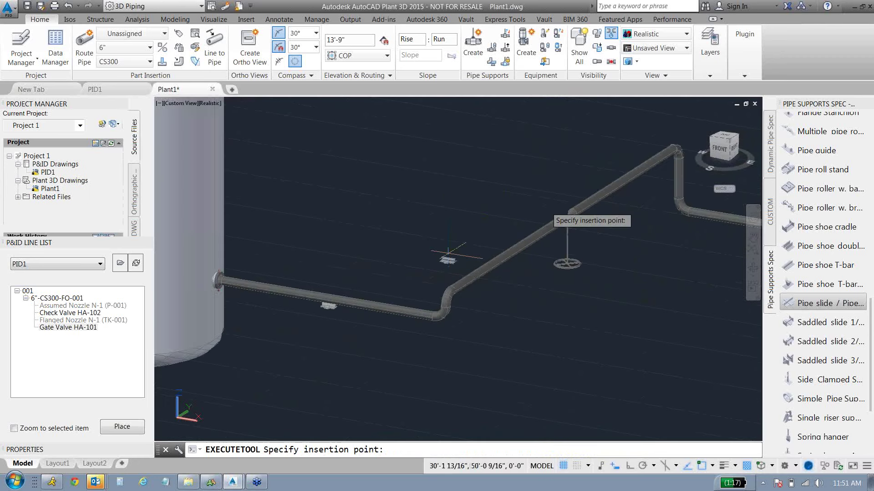
left_click(624, 187)
left_click(624, 187)
left_click(505, 263)
left_click(507, 263)
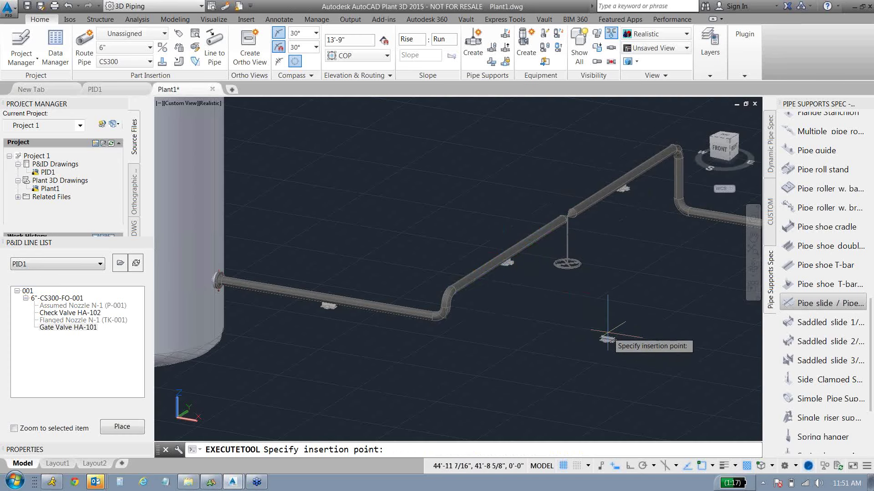
key("Escape")
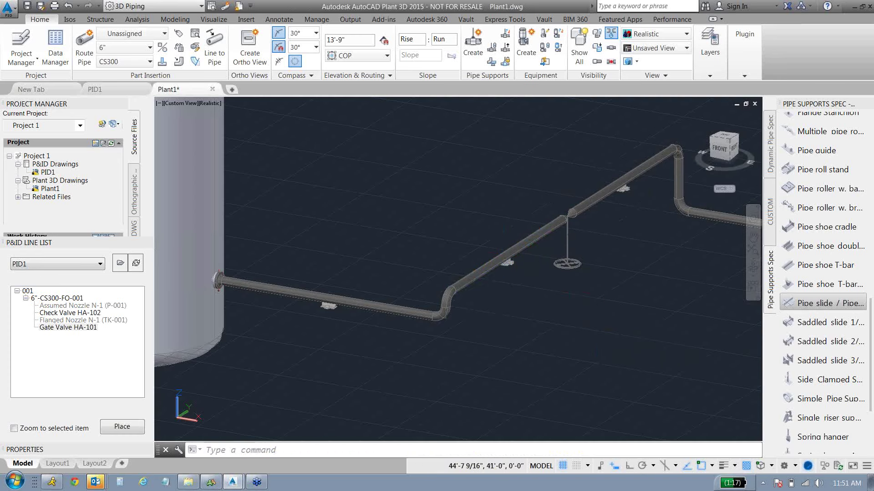
- Close the P&ID Line List and save the plant drawing
scroll(592, 333, "down", 4)
middle_click_drag(591, 335, 532, 375, "shift")
scroll(596, 362, "down", 4)
middle_click_drag(608, 357, 527, 293)
scroll(545, 351, "up", 3)
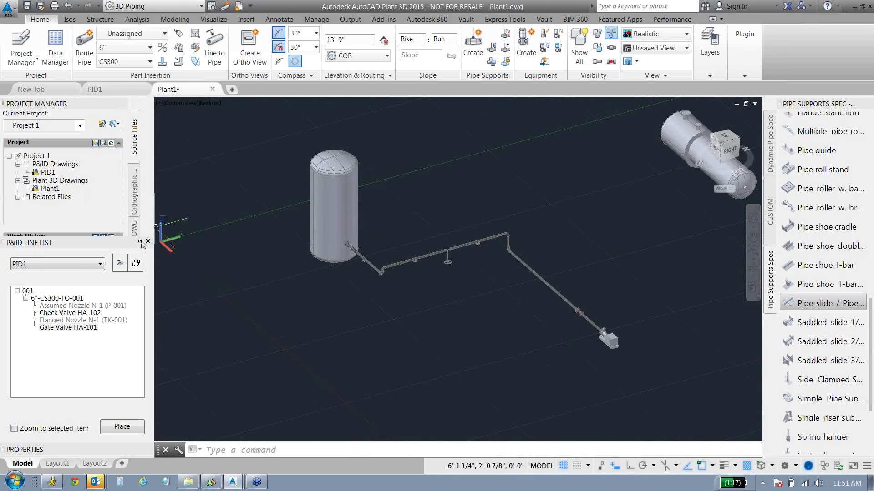
left_click(147, 241)
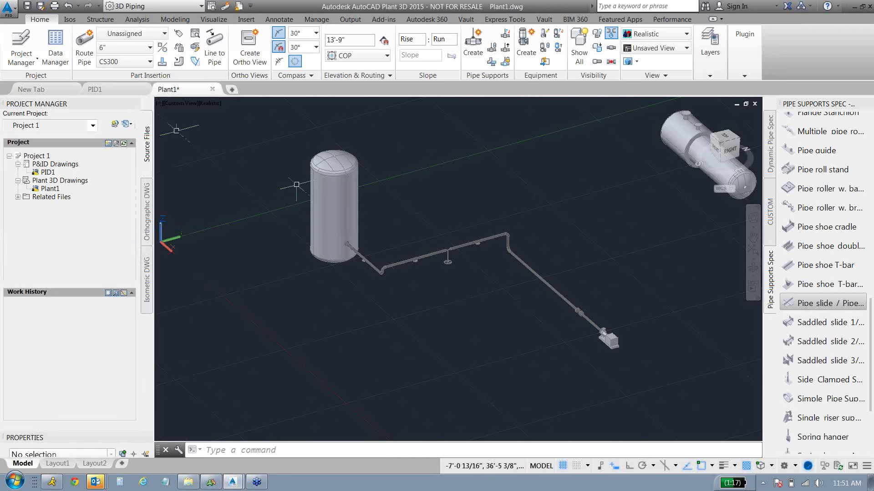
left_click(28, 7)
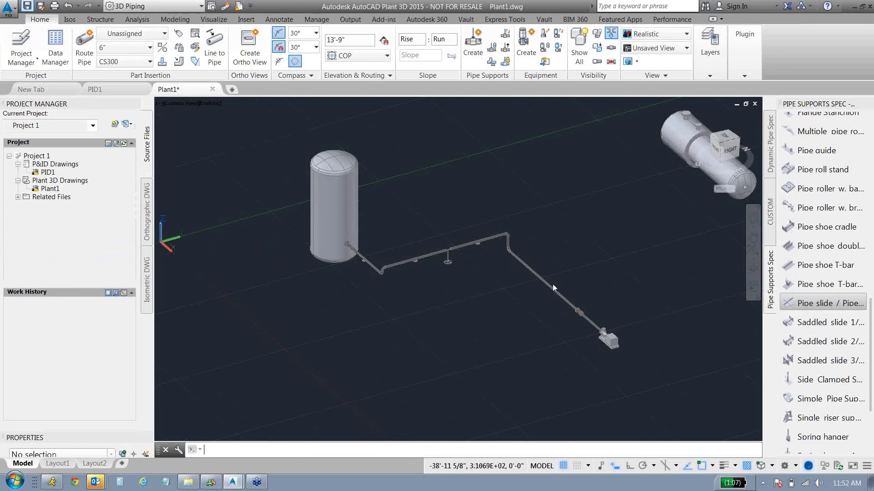
middle_click_drag(552, 288, 552, 288, "shift")
middle_click_drag(661, 287, 558, 289)
- Create a new orthographic drawing named top.dwg and enter the Ortho Editor
scroll(558, 289, "down", 2)
middle_click_drag(416, 285, 551, 370)
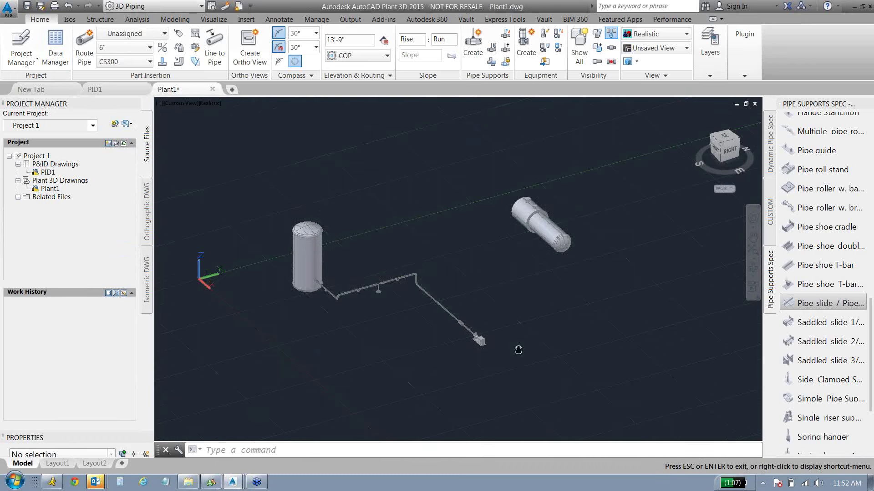
left_click(248, 63)
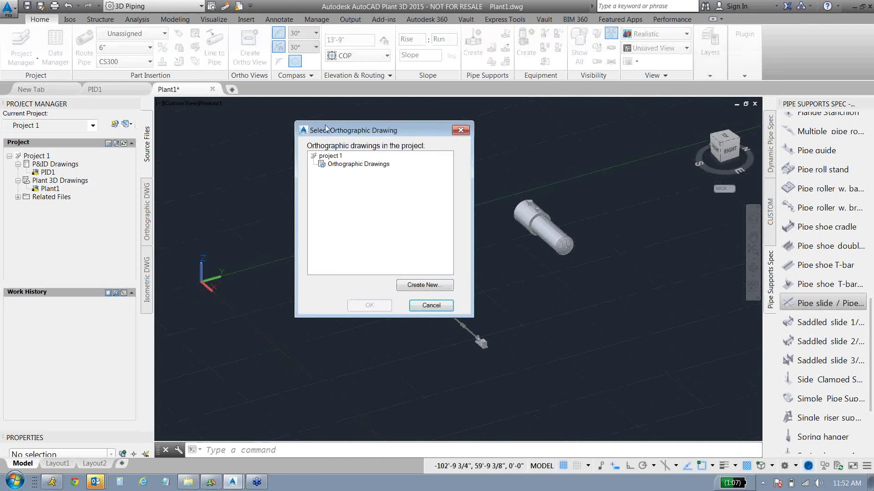
key("Return")
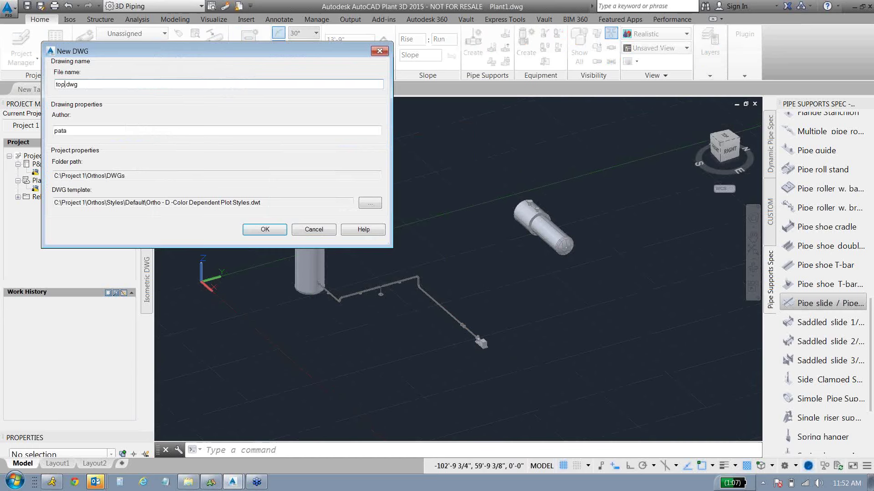
left_click(281, 235)
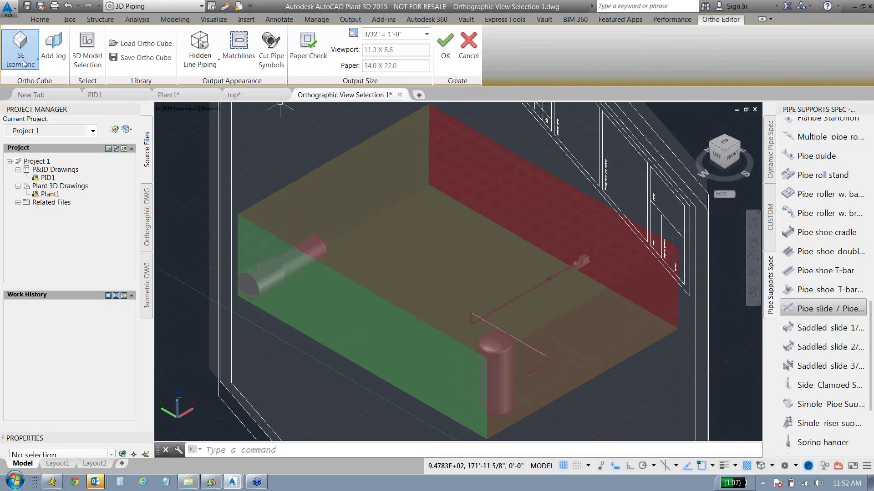
- Set the ortho view direction to Top and lower the view box's top face below the stray pipe
left_click(23, 64)
left_click(36, 80)
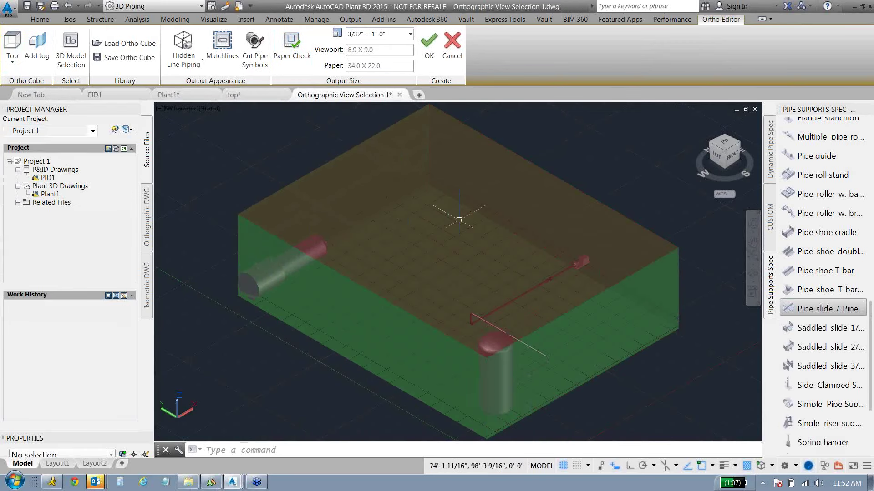
left_click(398, 217)
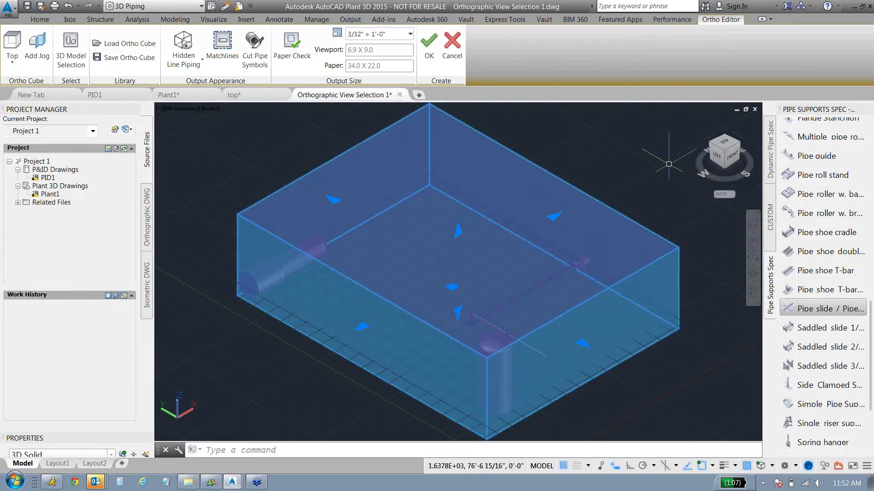
left_click(727, 145)
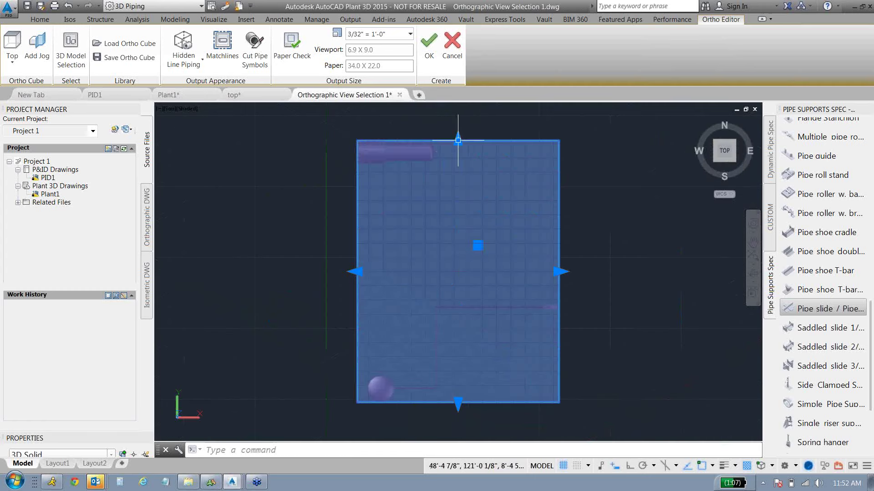
left_click(459, 137)
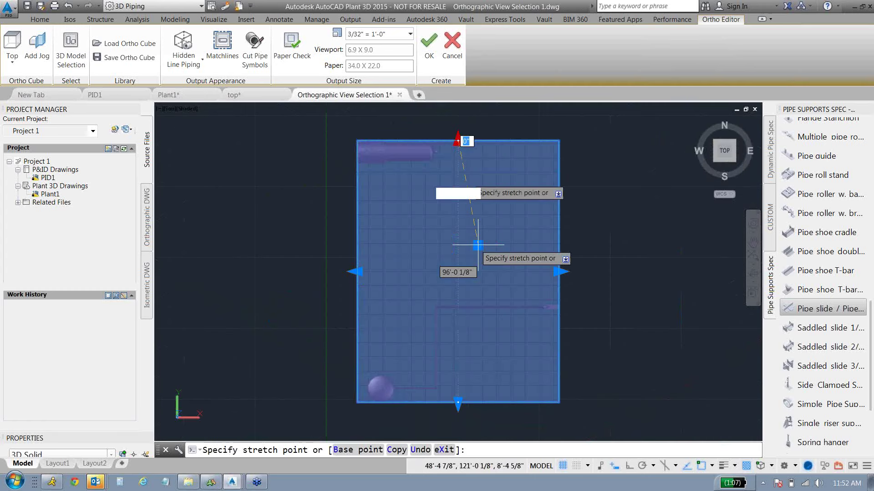
left_click(458, 278)
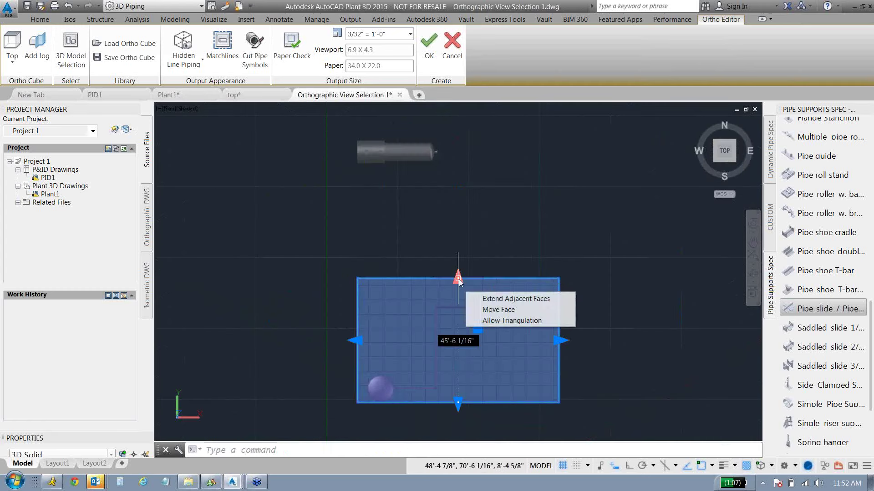
key("Escape")
middle_click_drag(514, 323, 472, 361, "shift")
- Run Paper Check to preview the view on the 34.0 x 22.0 sheet
scroll(475, 329, "down", 5)
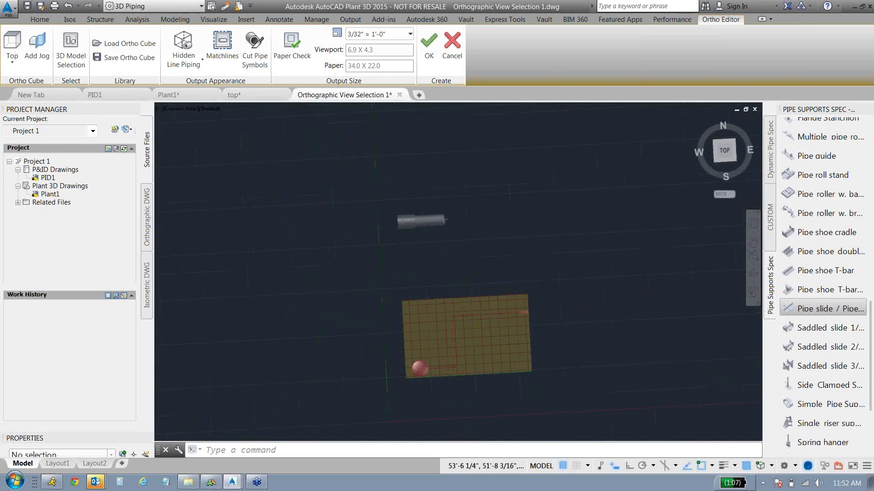
left_click(293, 53)
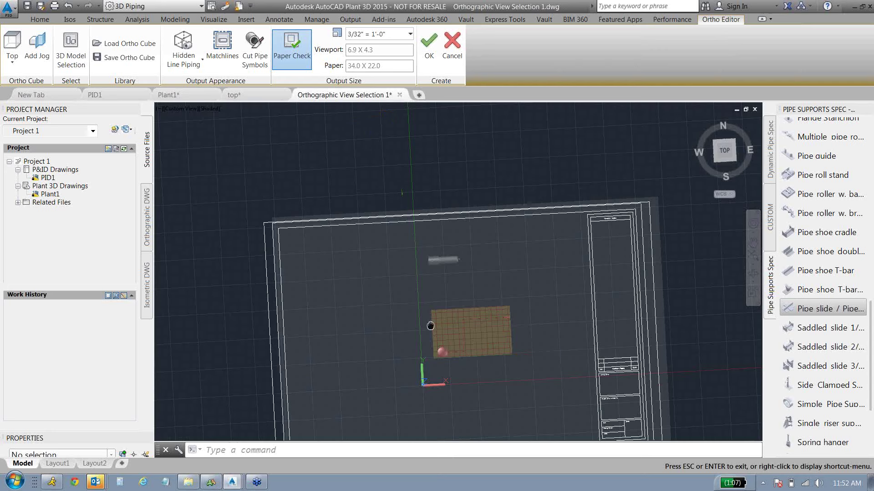
middle_click_drag(430, 326, 410, 246)
scroll(514, 303, "down", 3)
middle_click_drag(513, 304, 469, 365)
left_click(728, 158)
scroll(487, 297, "down", 6)
middle_click_drag(497, 299, 452, 269)
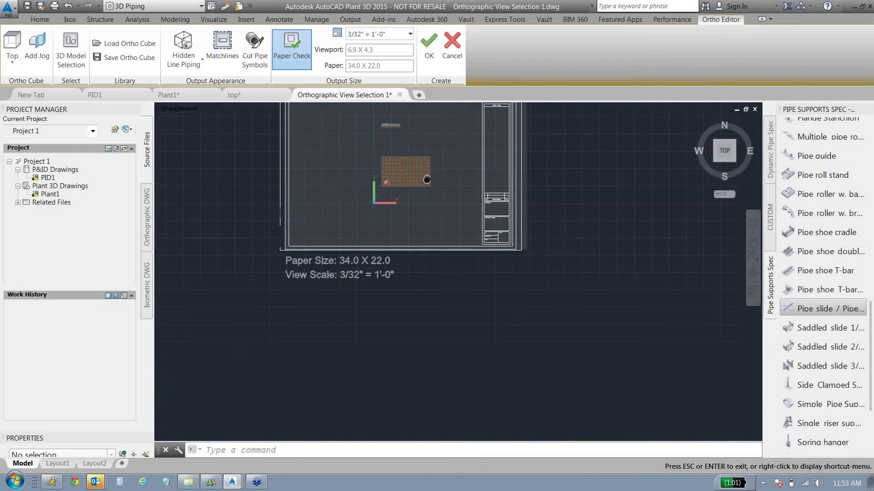
key("Escape")
- Set the view scale to 3/16" = 1'-0" and hidden line piping to No Hidden Lines
left_click(410, 34)
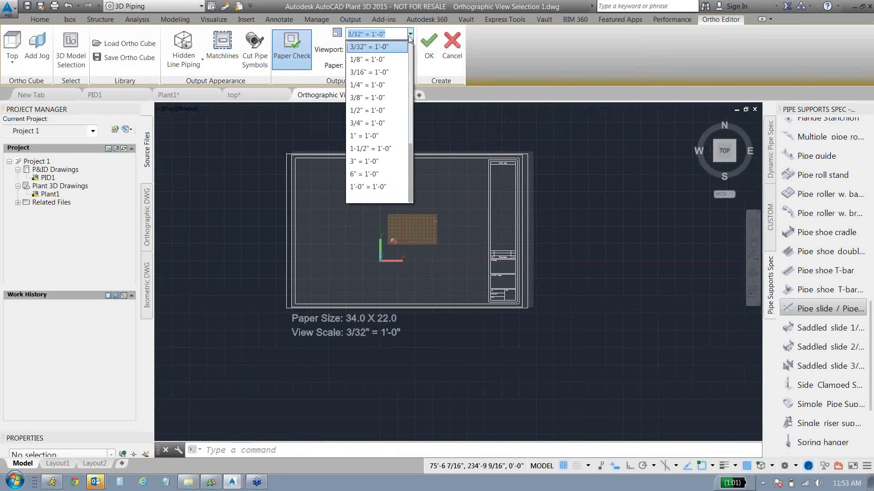
scroll(382, 78, "up", 1)
left_click(382, 73)
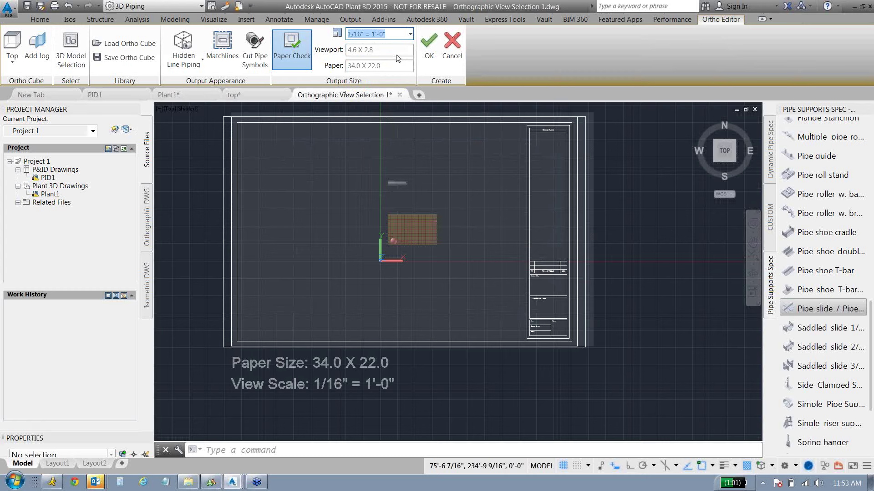
left_click(410, 34)
left_click(378, 97)
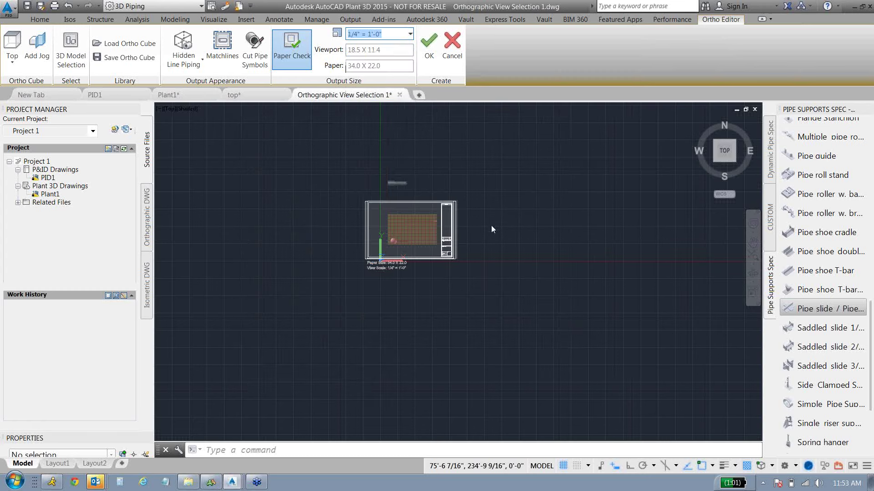
left_click(410, 34)
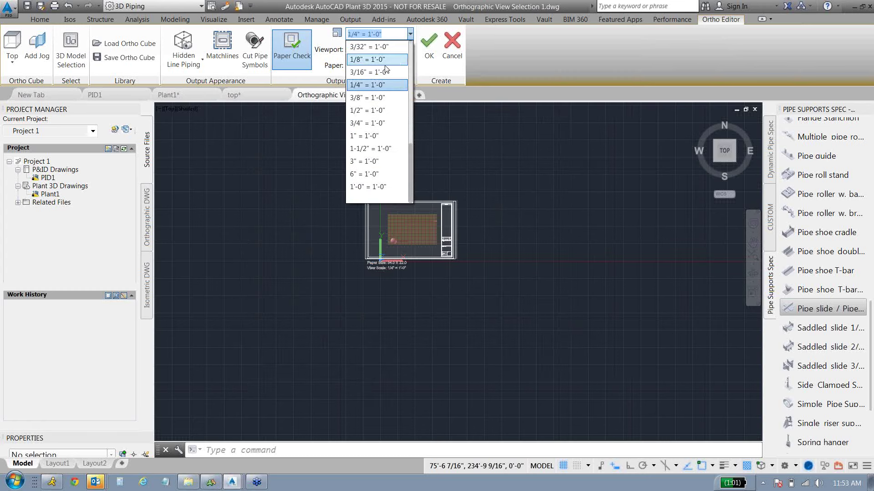
left_click(388, 74)
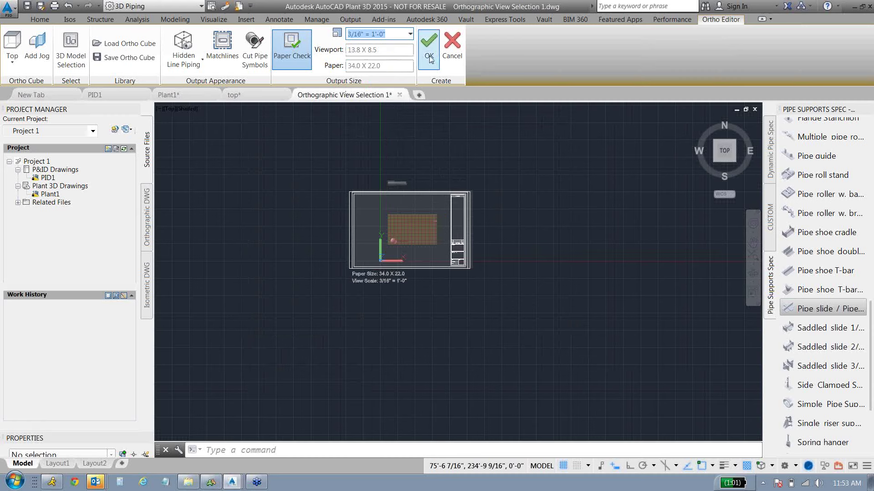
left_click(201, 68)
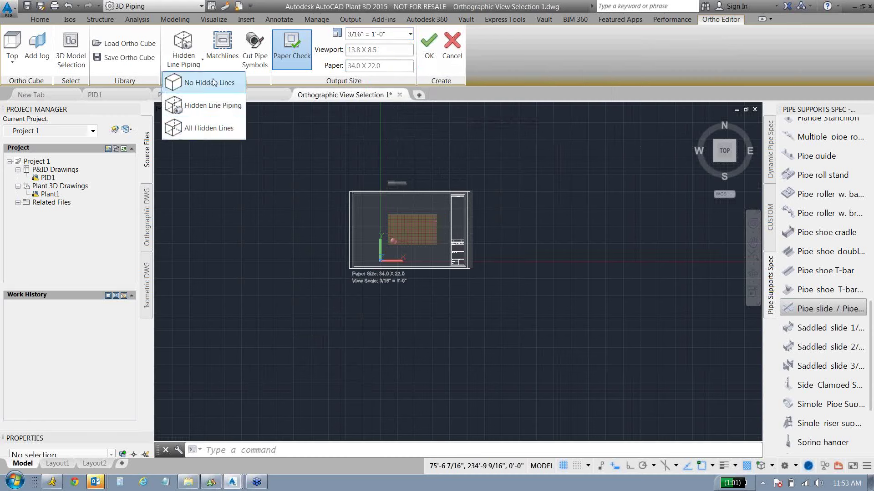
left_click(214, 82)
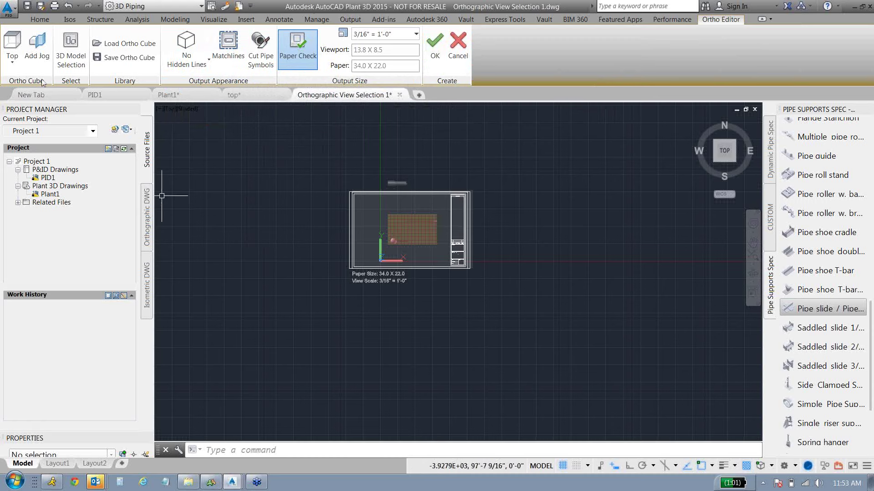
- Place the generated top view of tank, valved pipe run and pump on the sheet, lineweight display off
left_click(435, 57)
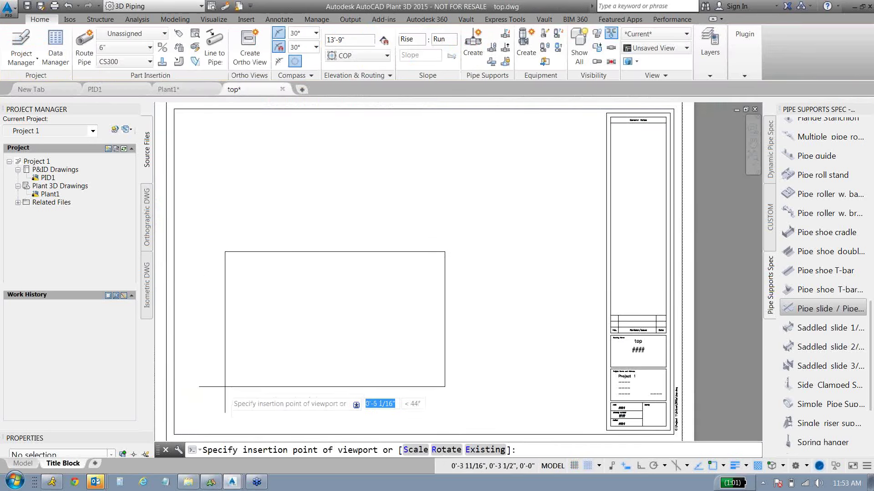
left_click(182, 252)
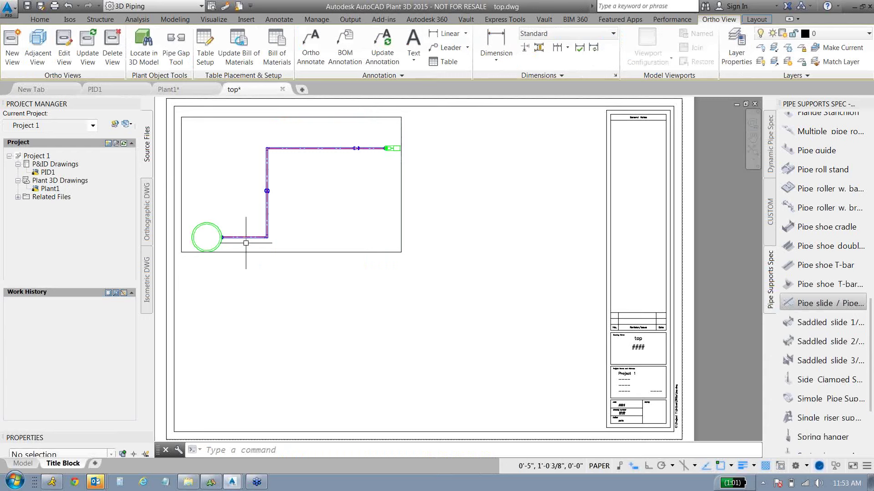
scroll(199, 224, "up", 4)
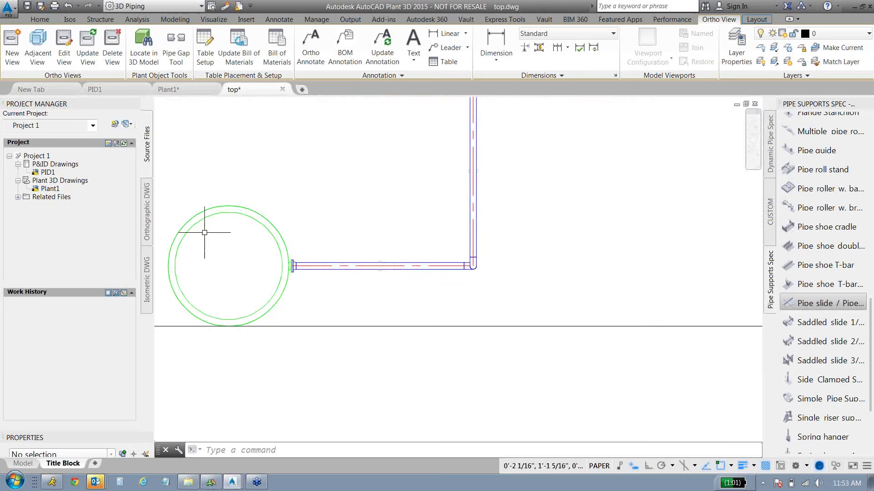
scroll(253, 228, "down", 5)
scroll(361, 172, "up", 6)
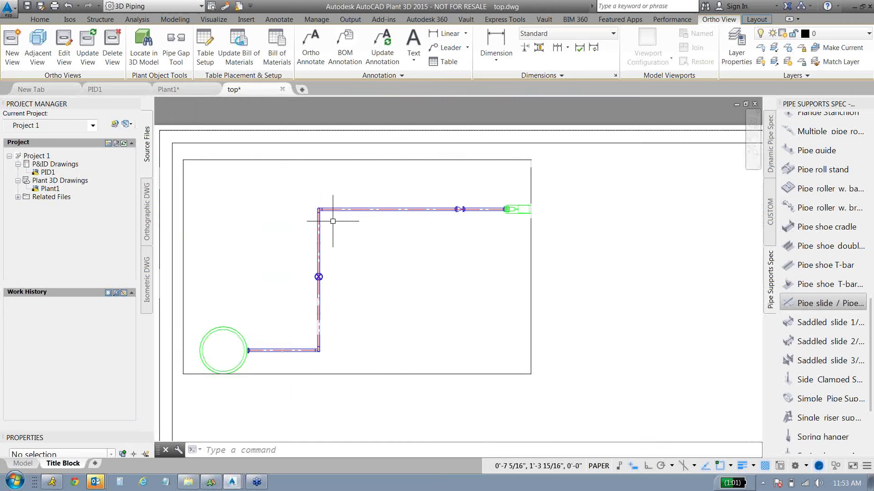
mouse_move(585, 313)
middle_mouse_down()
mouse_move(574, 307)
mouse_move(401, 377)
middle_mouse_up()
scroll(511, 281, "up", 2)
left_click(720, 467)
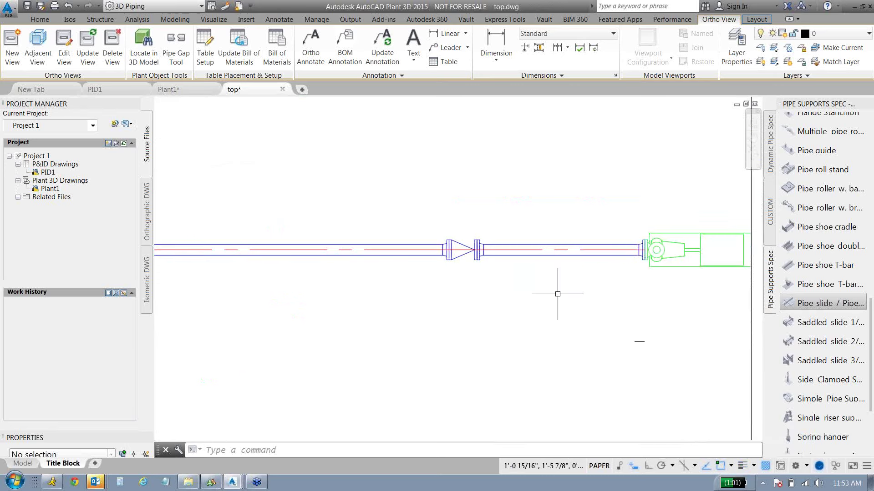
scroll(487, 258, "up", 4)
- Create a Front adjacent view from the top viewport and place it directly below
scroll(587, 256, "down", 4)
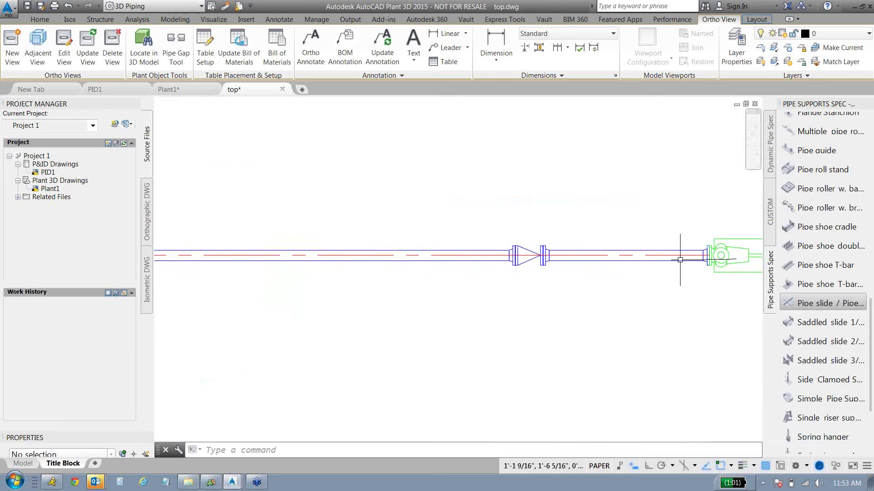
middle_click_drag(264, 274, 595, 267)
right_click(595, 269)
left_click(423, 310)
left_click(422, 309)
left_click(444, 343)
middle_click_drag(568, 351, 458, 190)
scroll(455, 189, "down", 8)
left_click(37, 46)
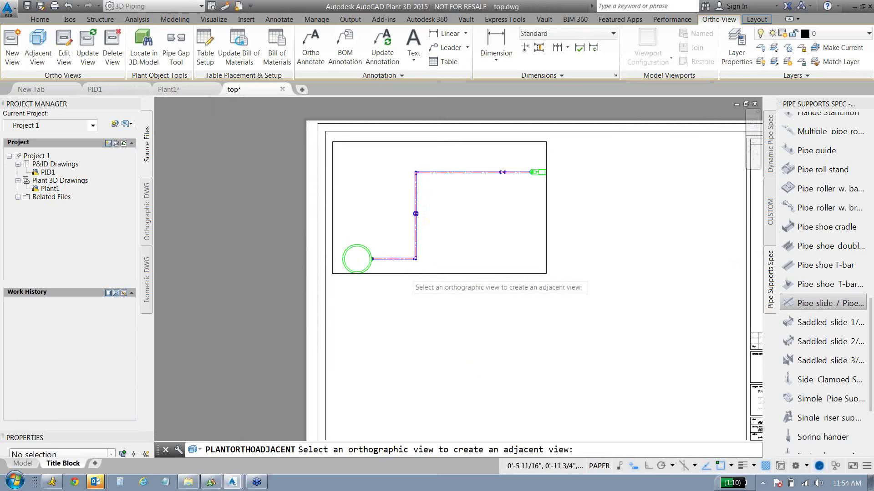
left_click(409, 274)
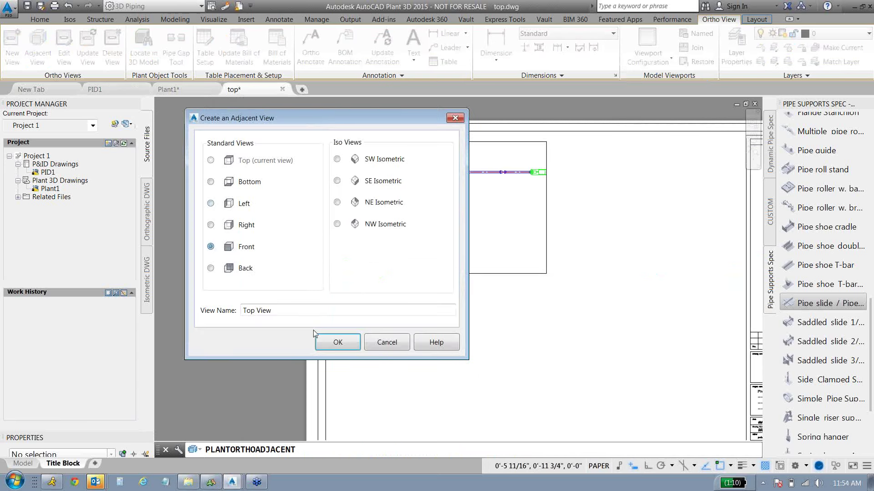
left_click(338, 342)
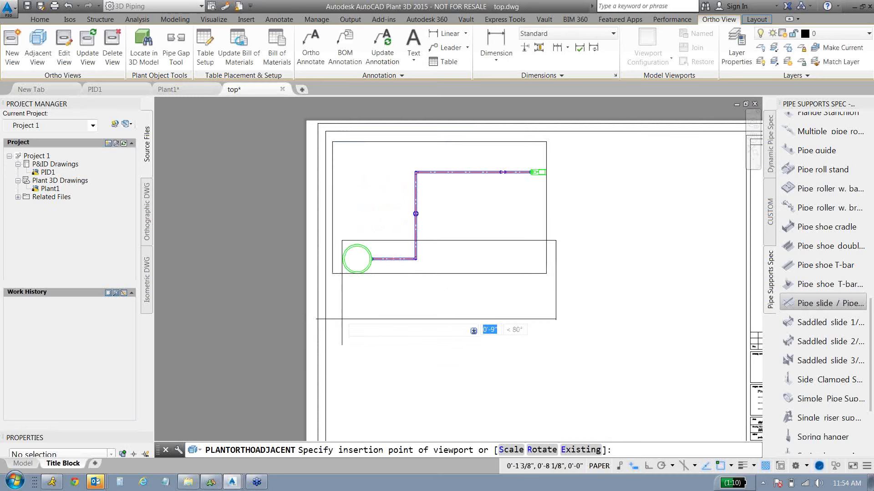
left_click(332, 415)
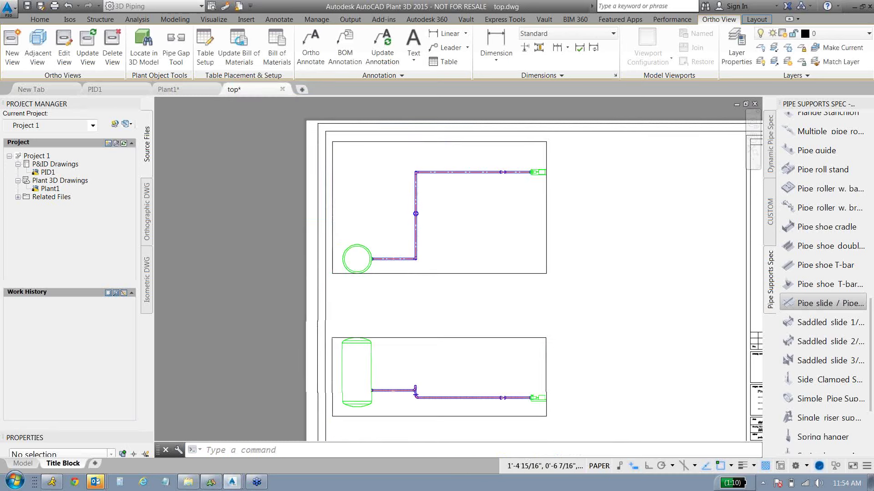
scroll(502, 415, "up", 2)
middle_click_drag(502, 415, 422, 338)
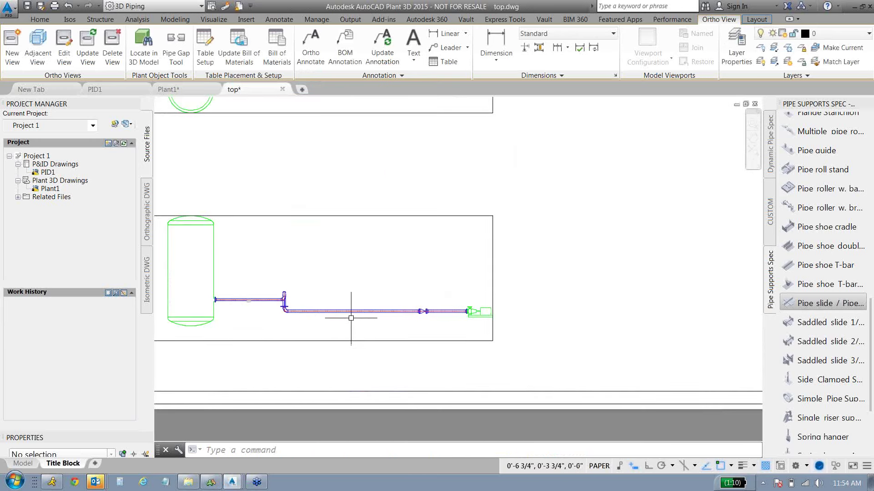
middle_click_drag(432, 246, 453, 299)
scroll(506, 297, "down", 2)
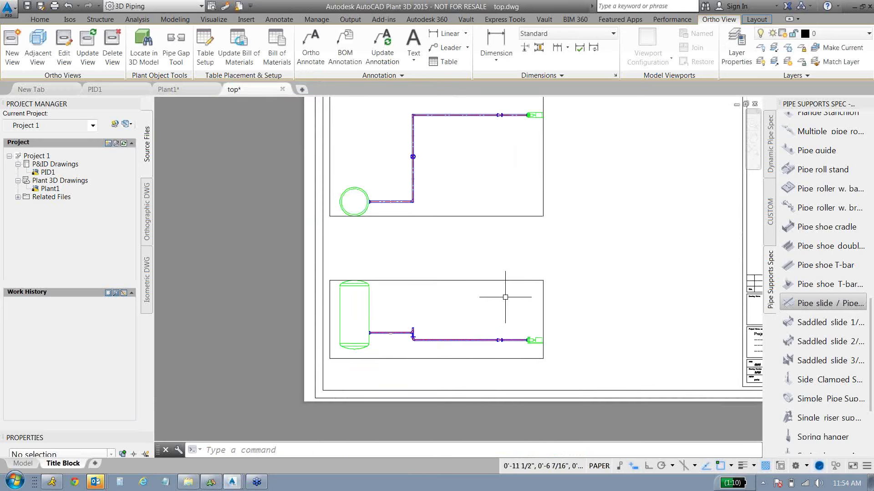
- Add linear dimensions: 30'-6 5/8" along the vertical pipe leg and 20'-1 3/8" from vessel centre to pipe
left_click(496, 44)
left_click(413, 156)
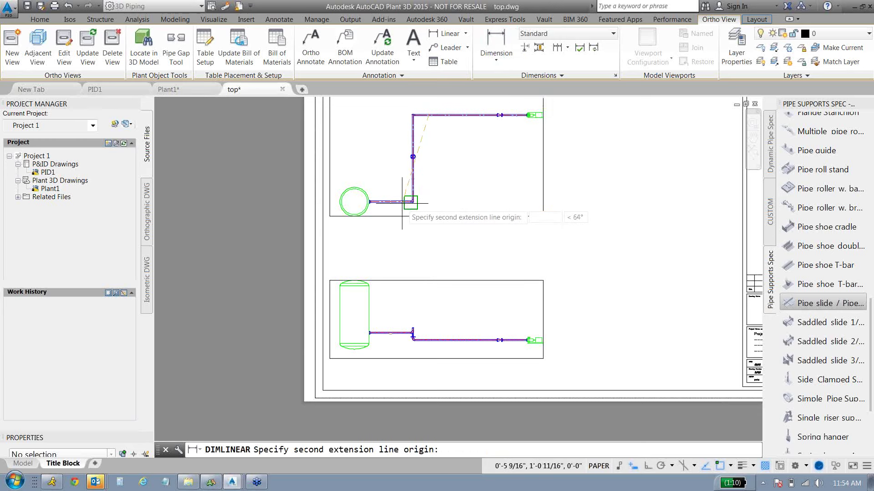
left_click(404, 205)
scroll(431, 173, "up", 2)
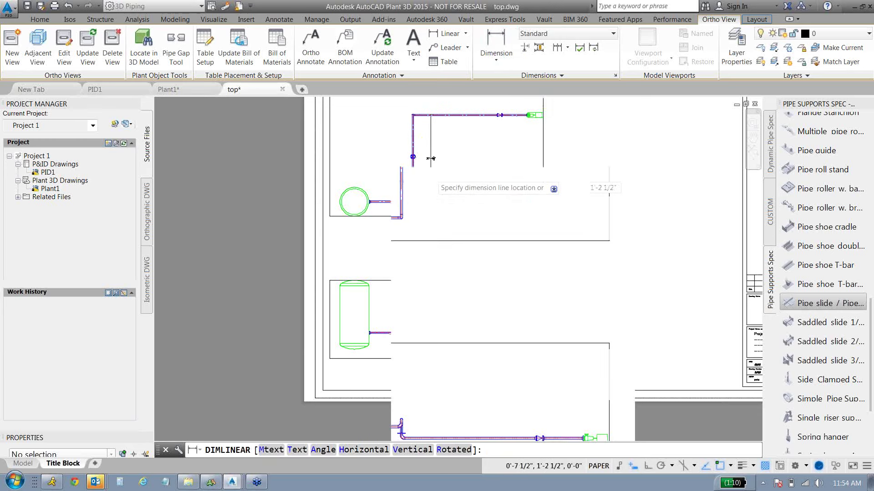
middle_click_drag(430, 172, 424, 282)
left_click(418, 280)
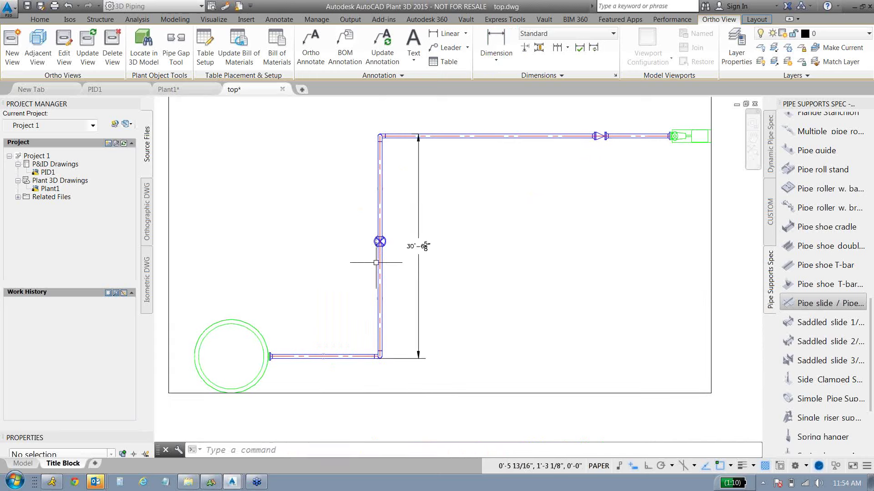
left_click(496, 41)
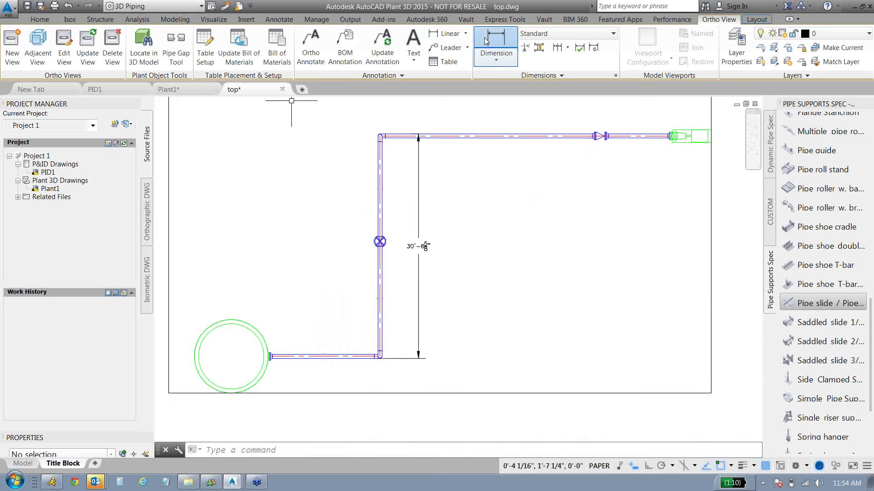
left_click(231, 357)
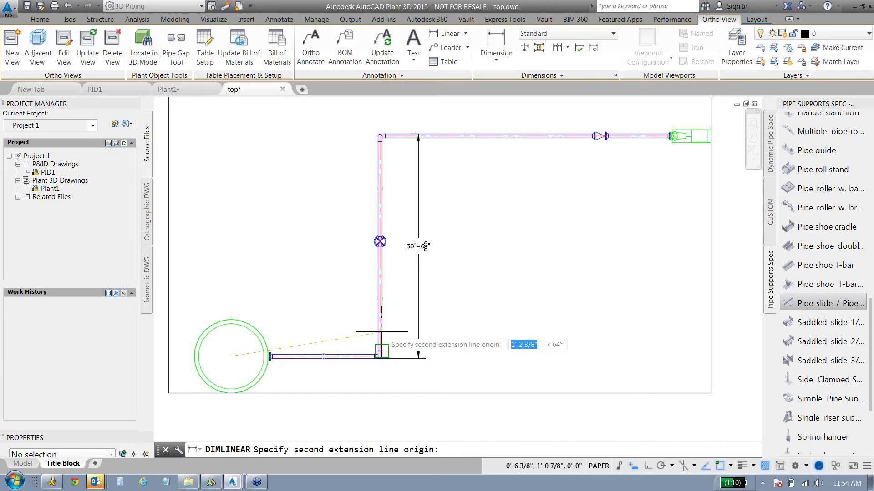
left_click(381, 352)
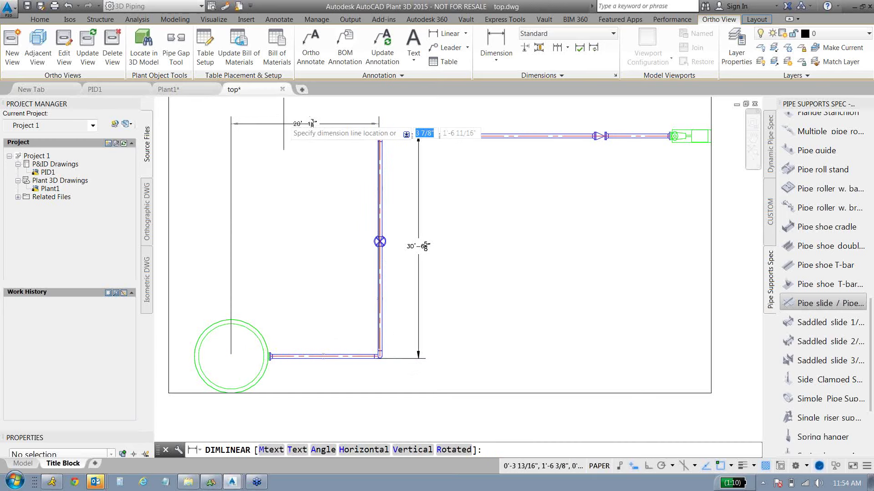
left_click(288, 117)
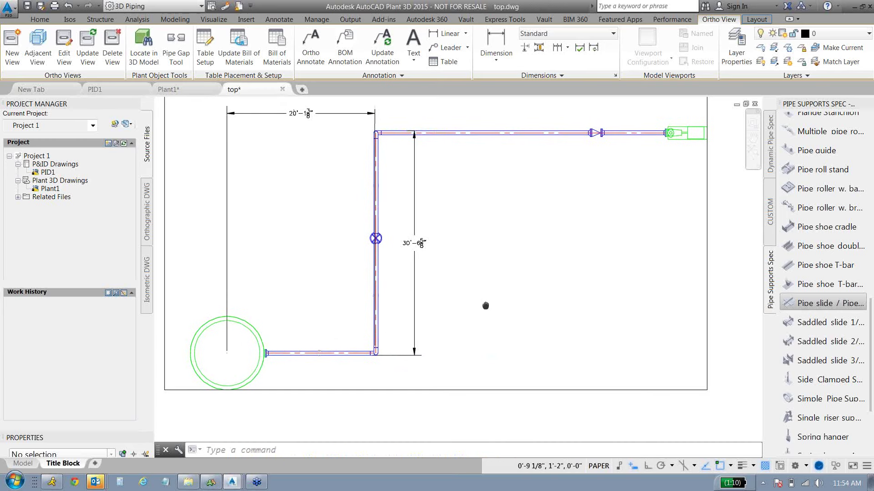
scroll(483, 304, "down", 4)
- Label the front view's horizontal pipe with a leadered 6"-001-CS300 full line number callout
middle_click_drag(379, 326, 406, 202)
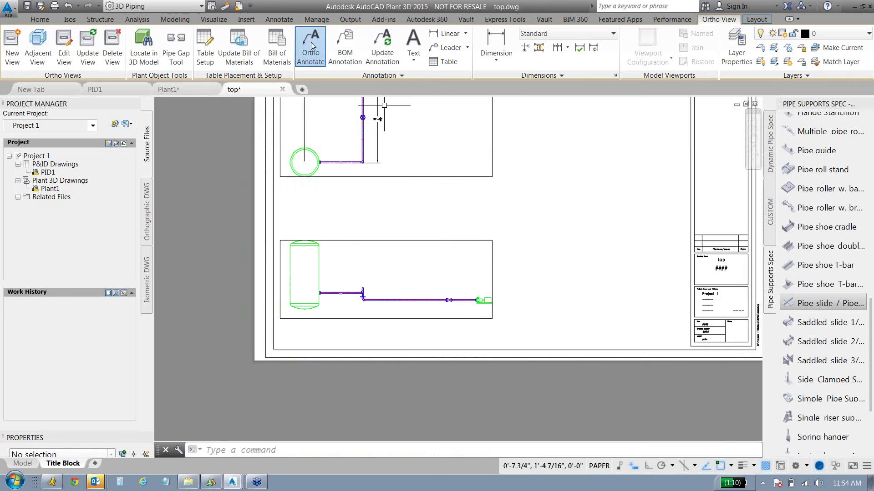
left_click(311, 42)
left_click(390, 300)
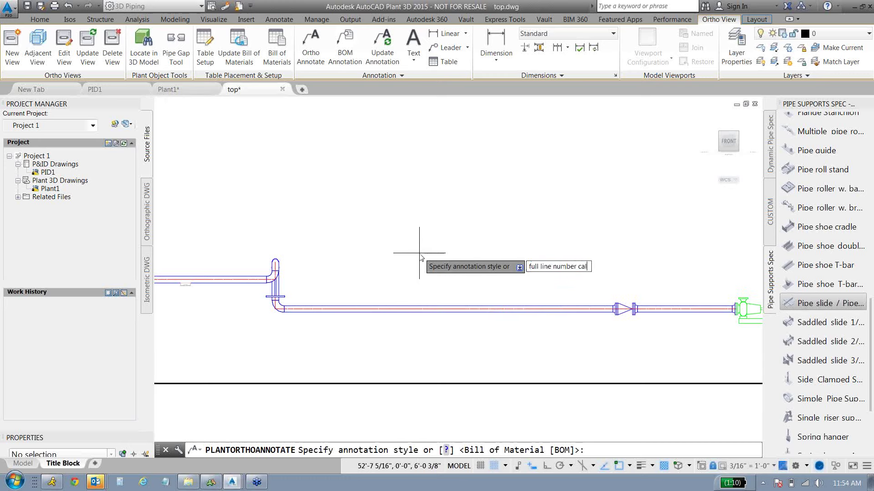
key("Return")
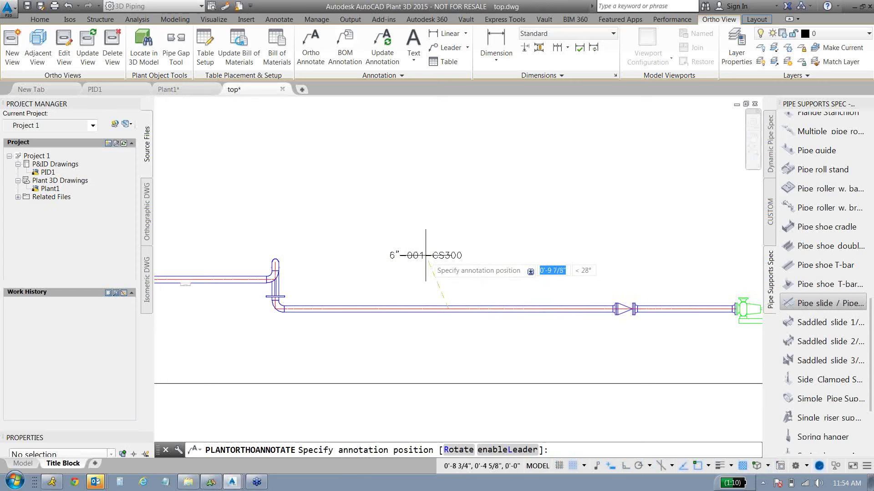
type("l")
key("Return")
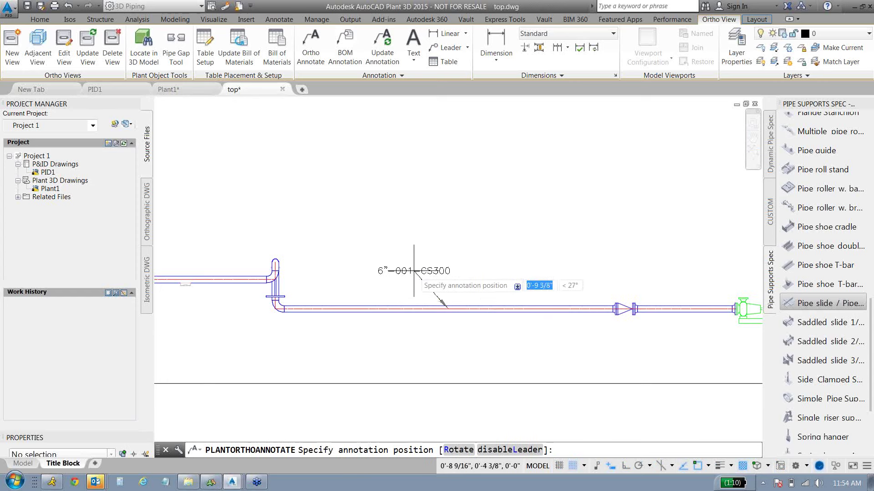
left_click(405, 265)
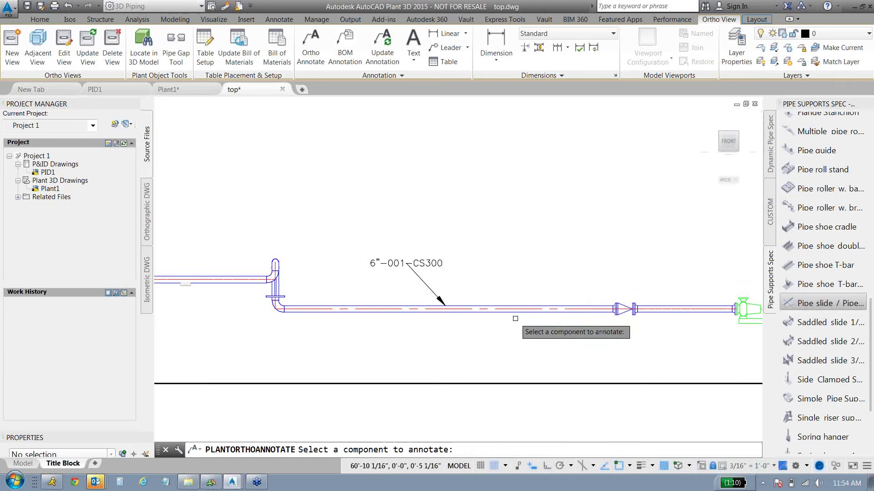
middle_click_drag(313, 235, 459, 342)
scroll(462, 331, "down", 6)
- Add a vertical, leadered 6"-001-CS300 line number label beside the top view's vertical pipe
left_click(464, 162)
scroll(463, 161, "up", 5)
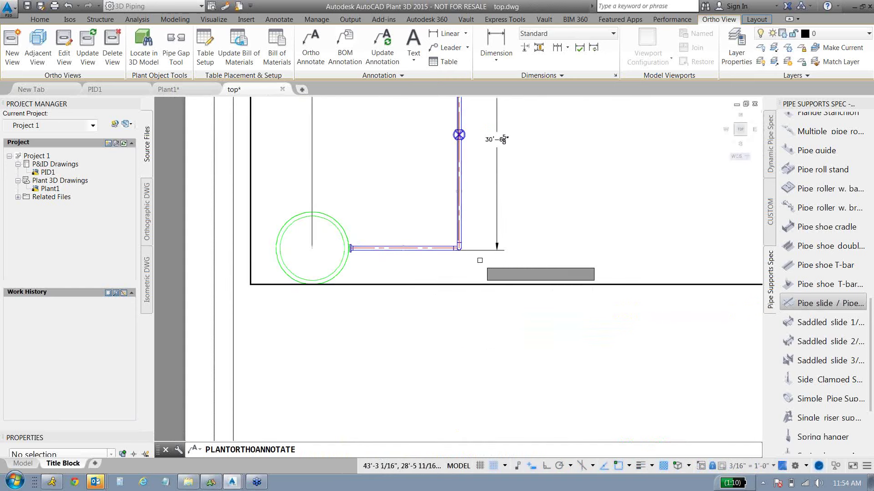
left_click(460, 176)
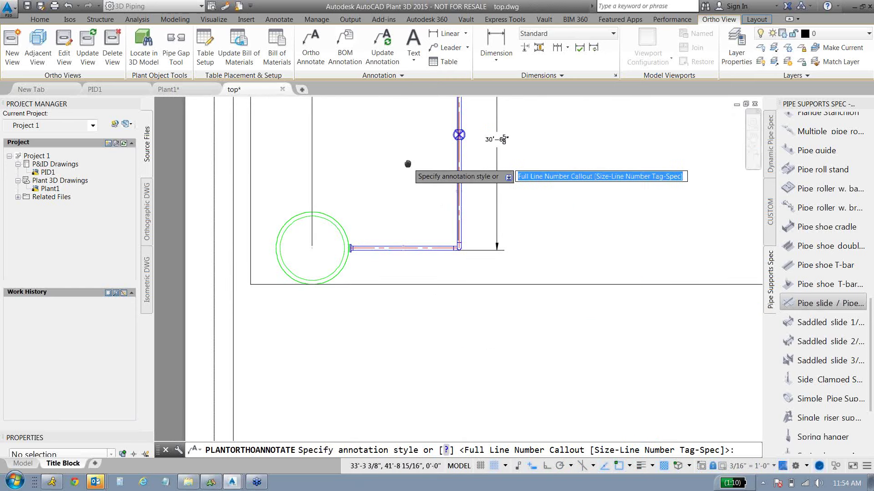
middle_click_drag(408, 163, 395, 280)
key("Return")
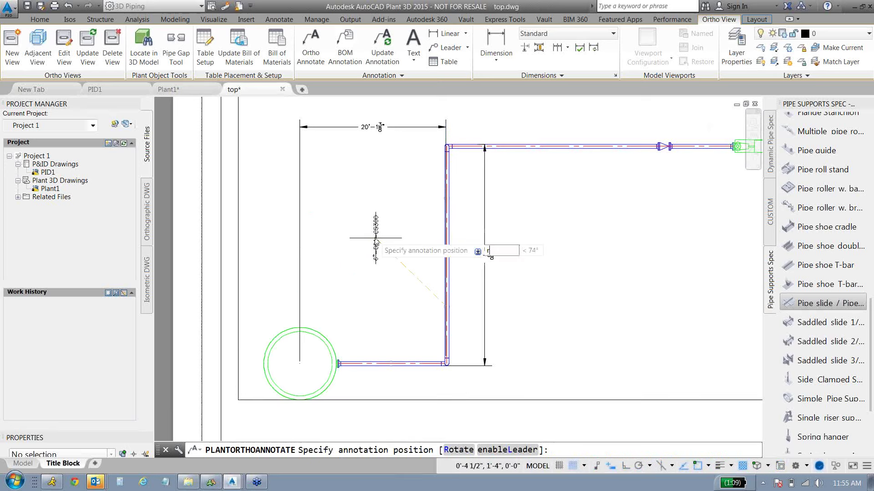
key("Return")
key("Return")
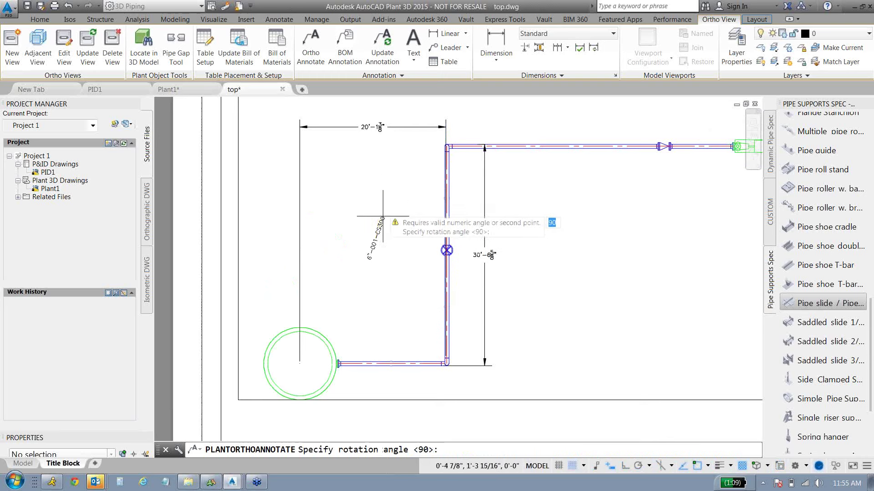
left_click(375, 172)
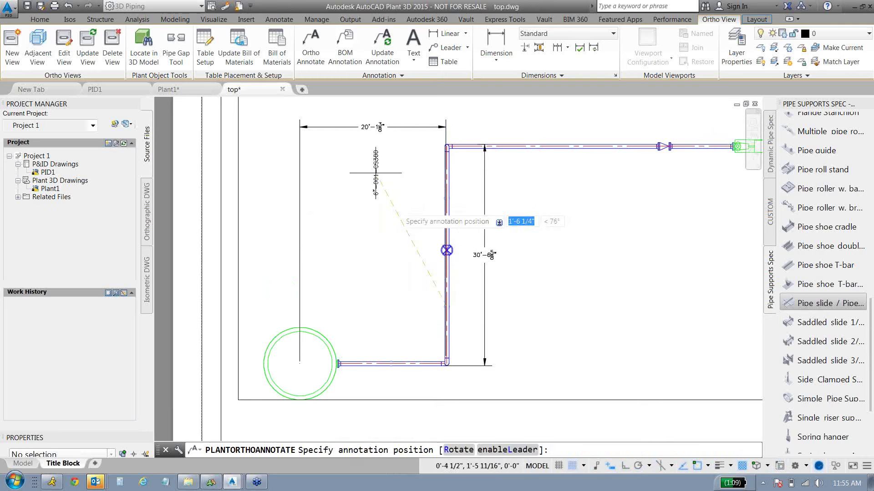
type("l")
key("Return")
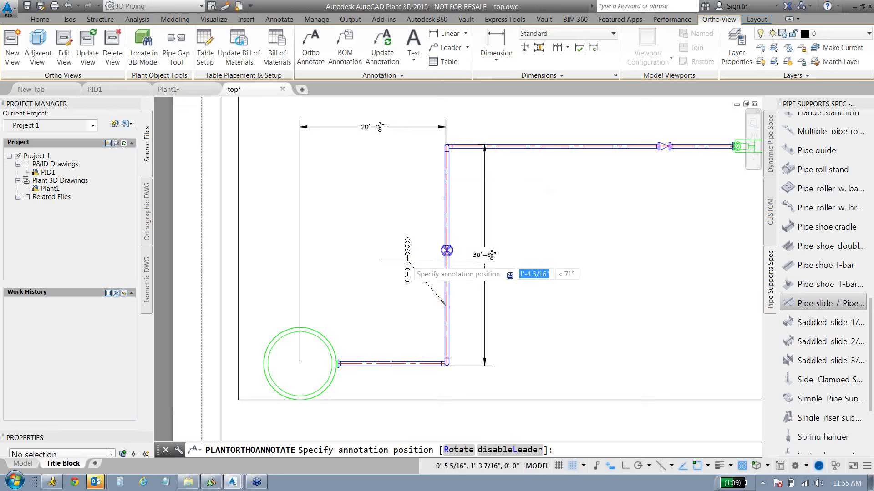
left_click(416, 286)
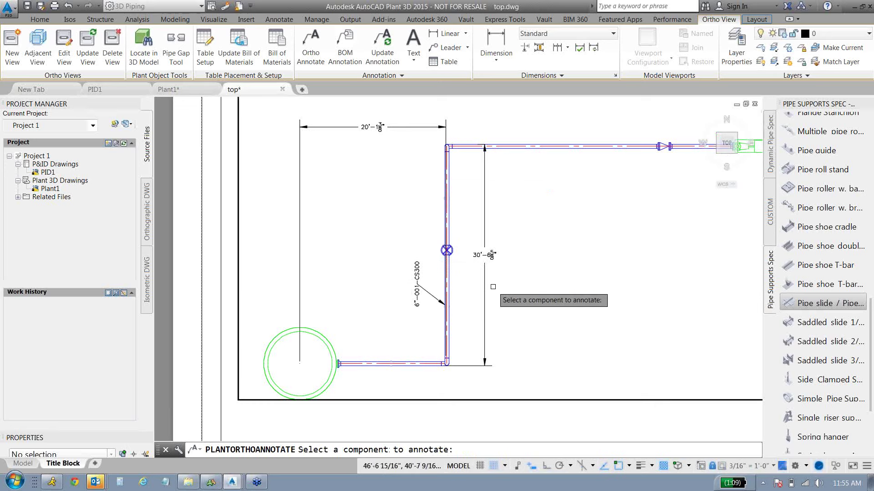
left_click(452, 250)
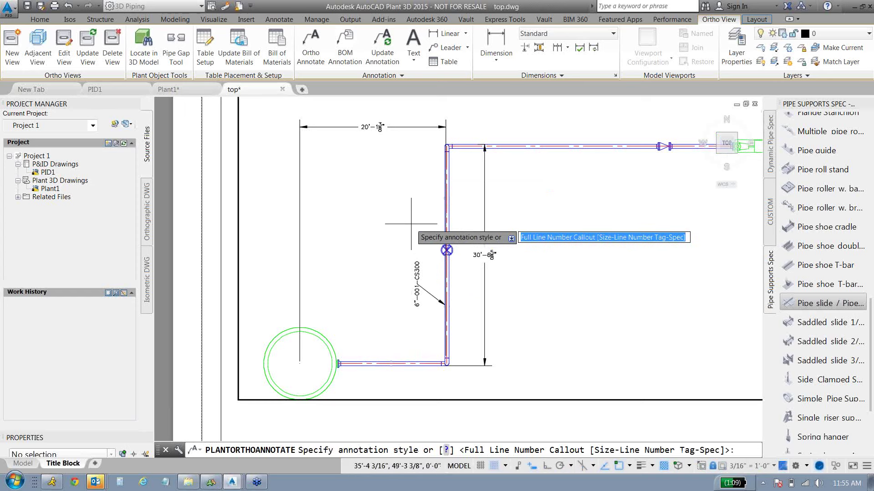
key("Escape")
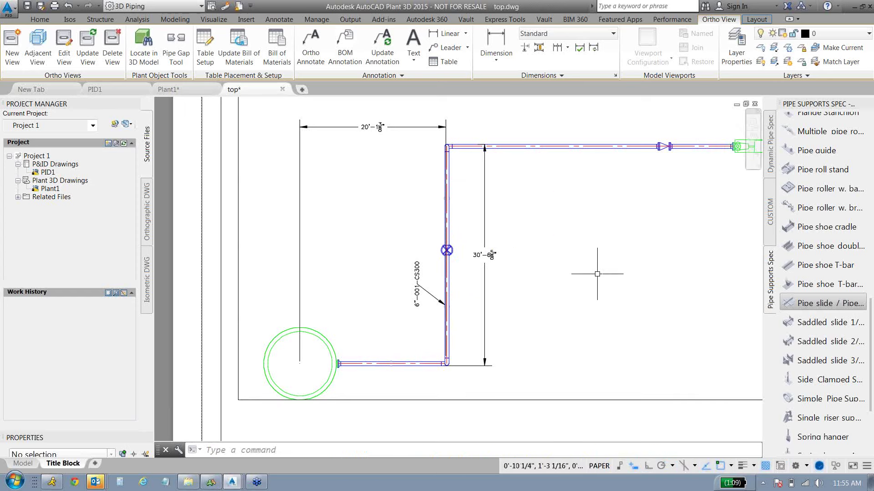
scroll(591, 245, "down", 4)
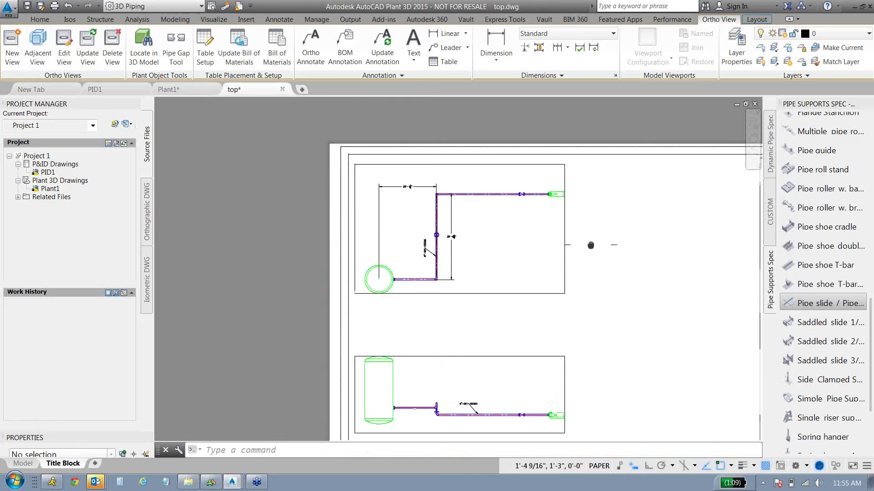
middle_click_drag(590, 245, 408, 265)
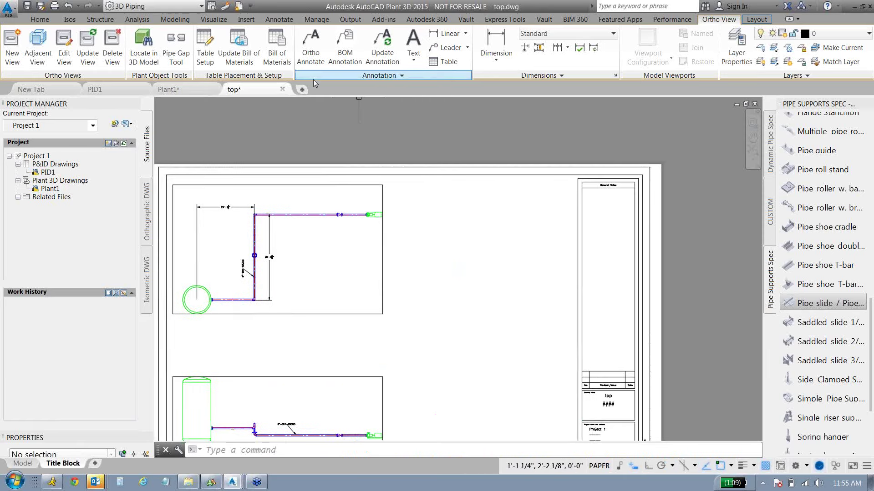
- Place a Bill of Materials table sourced from the top view beside it
left_click(268, 61)
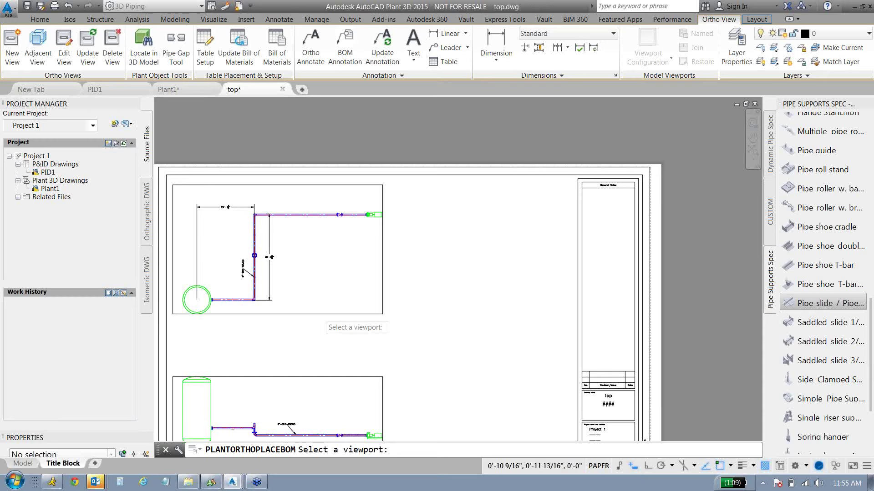
left_click(318, 314)
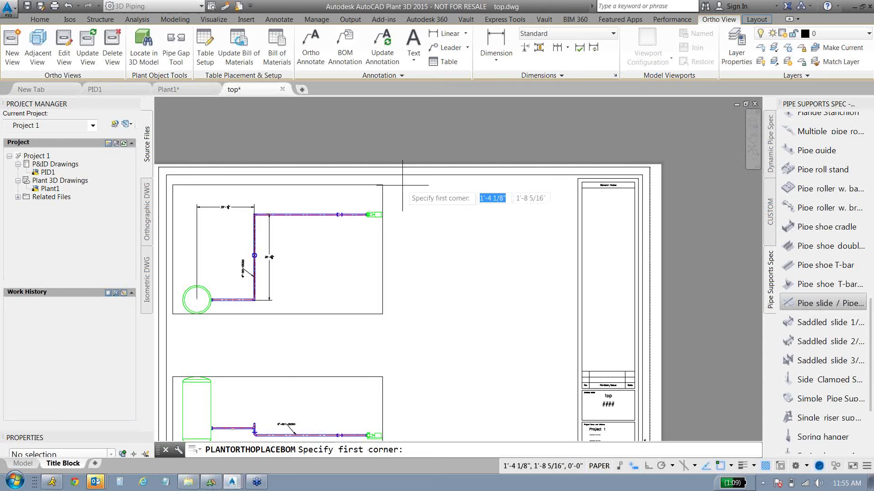
left_click(402, 185)
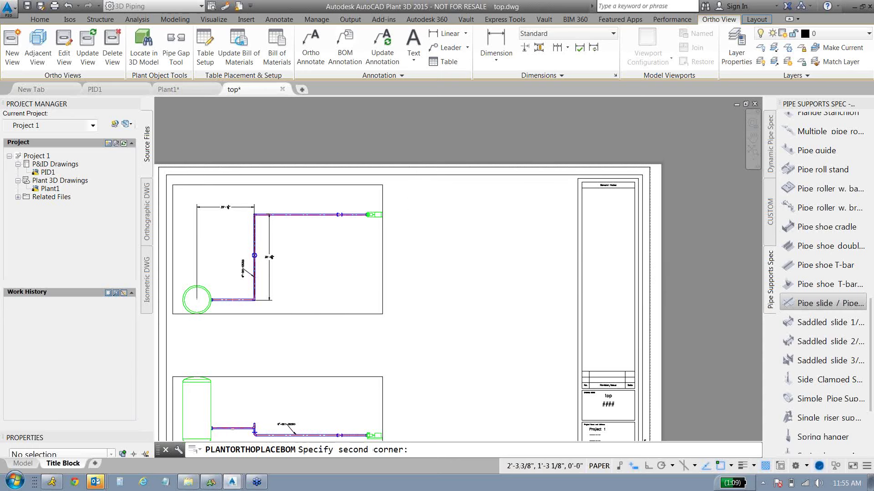
left_click(520, 346)
scroll(519, 200, "up", 6)
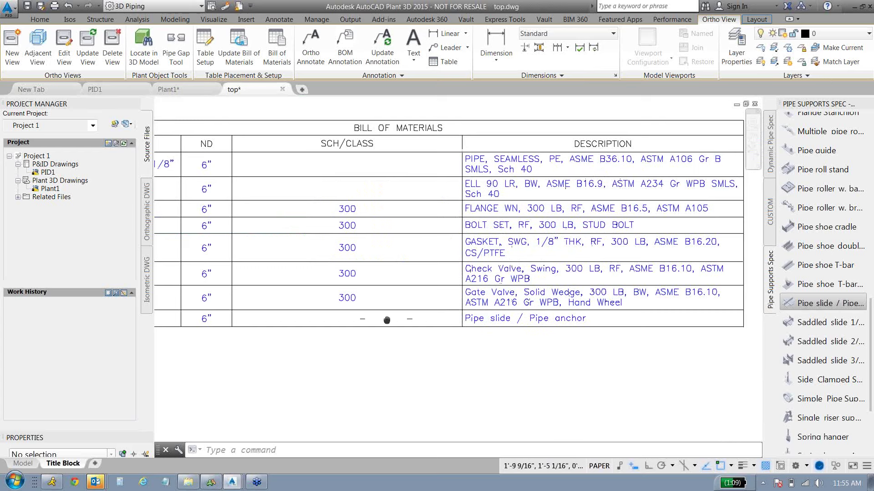
- Pan and zoom across the eight-item BOM table to check the ID, QTY and other columns
middle_click_drag(386, 320, 508, 334)
scroll(548, 312, "down", 2)
scroll(548, 311, "up", 2)
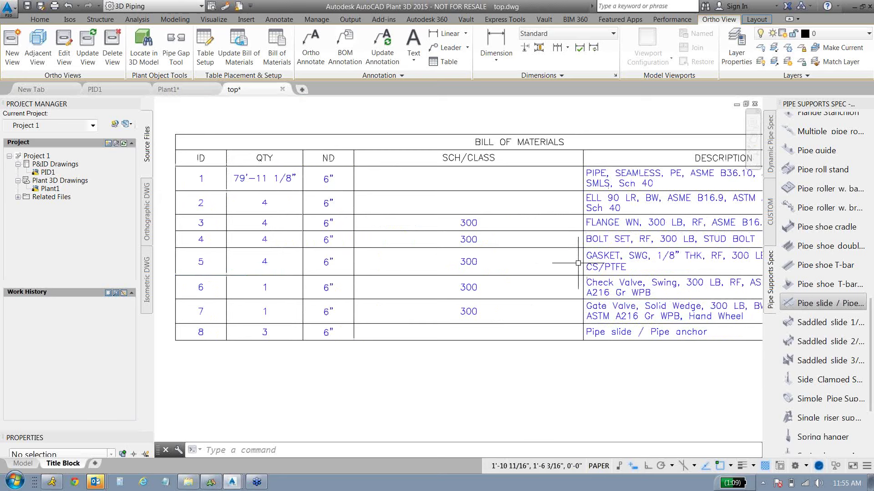
middle_click_drag(657, 173, 606, 207)
middle_click_drag(659, 171, 585, 220)
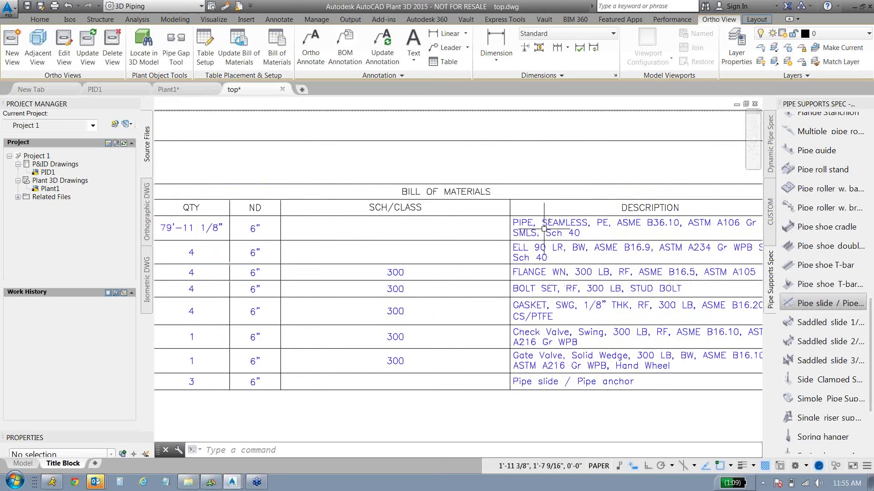
scroll(524, 247, "down", 2)
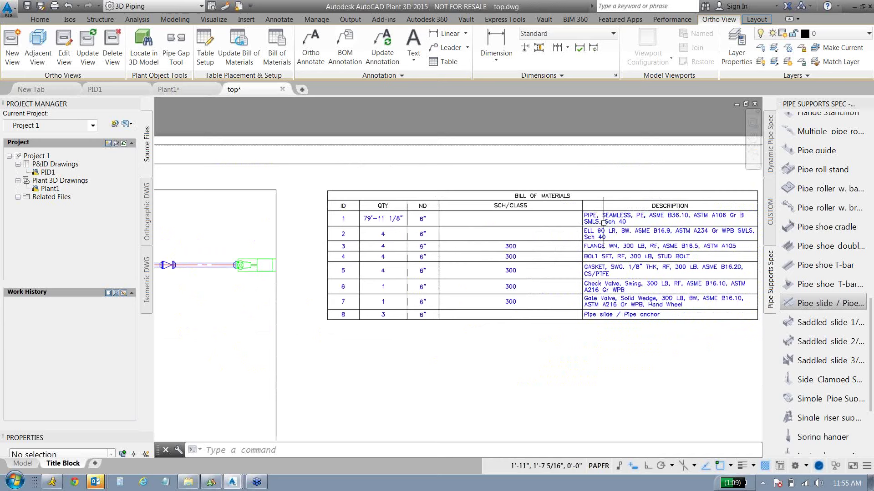
scroll(400, 216, "up", 3)
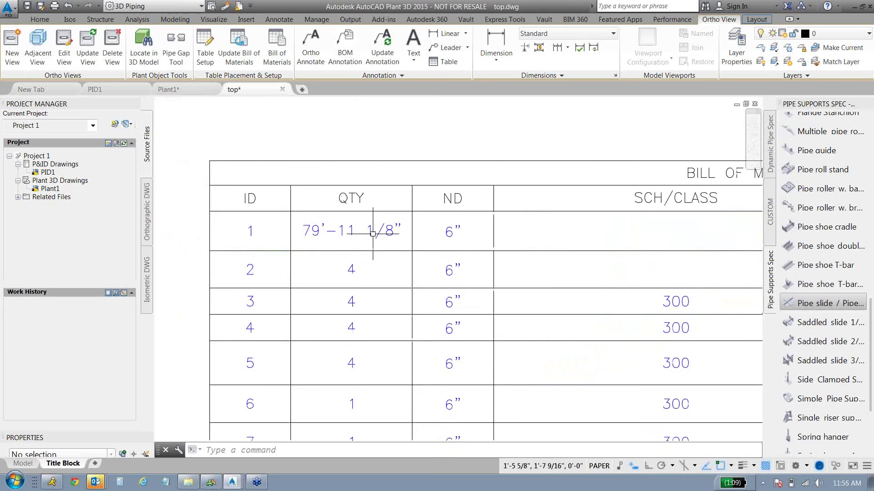
scroll(620, 226, "down", 3)
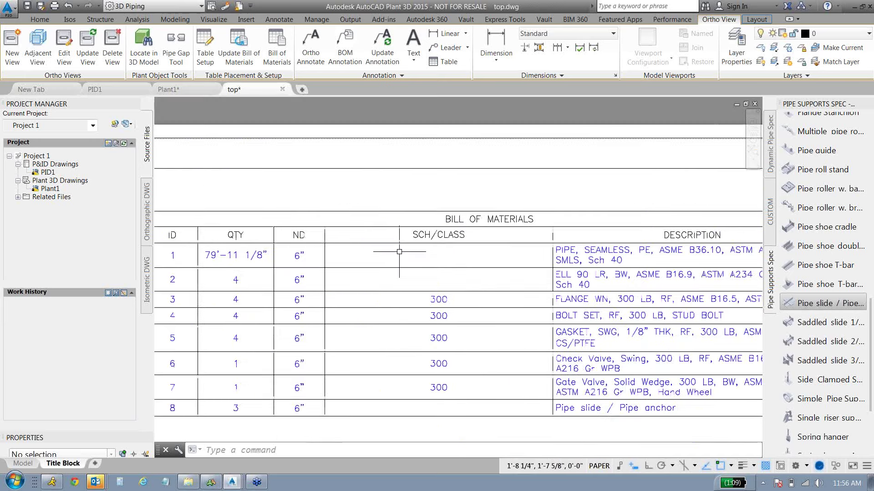
scroll(572, 182, "up", 2)
scroll(628, 266, "up", 2)
scroll(628, 266, "down", 2)
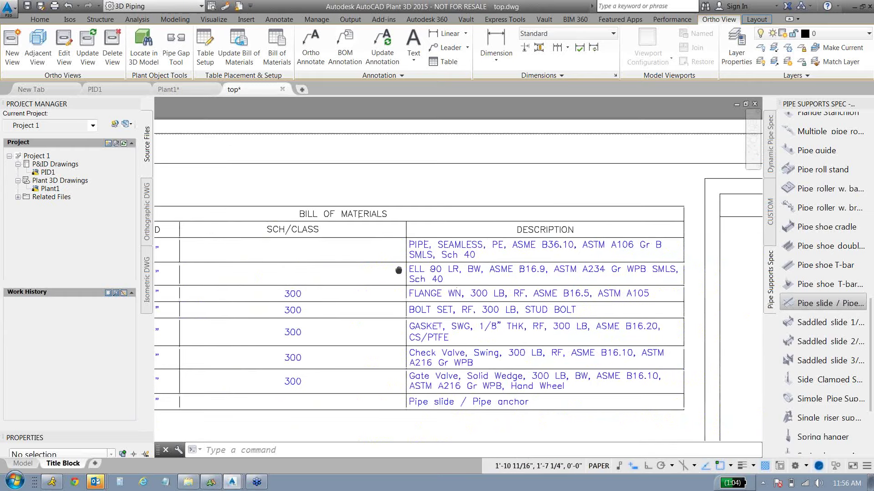
scroll(398, 270, "down", 3)
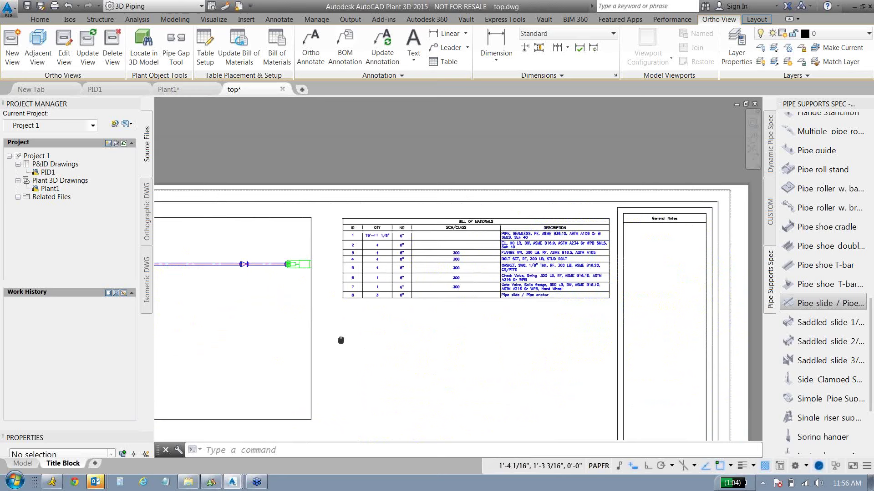
middle_click_drag(341, 341, 555, 307)
- Link BOM annotation to the table and balloon the top view's horizontal and vertical pipe as item 1
left_click(345, 46)
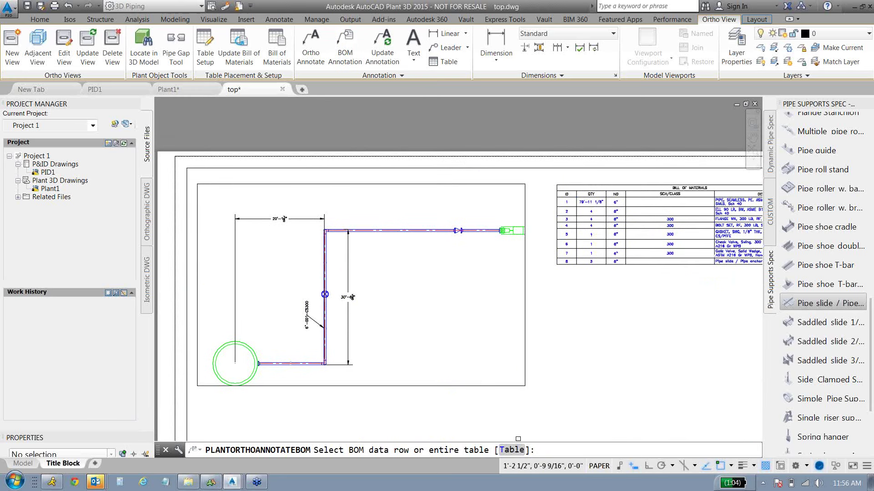
left_click(512, 450)
left_click(561, 219)
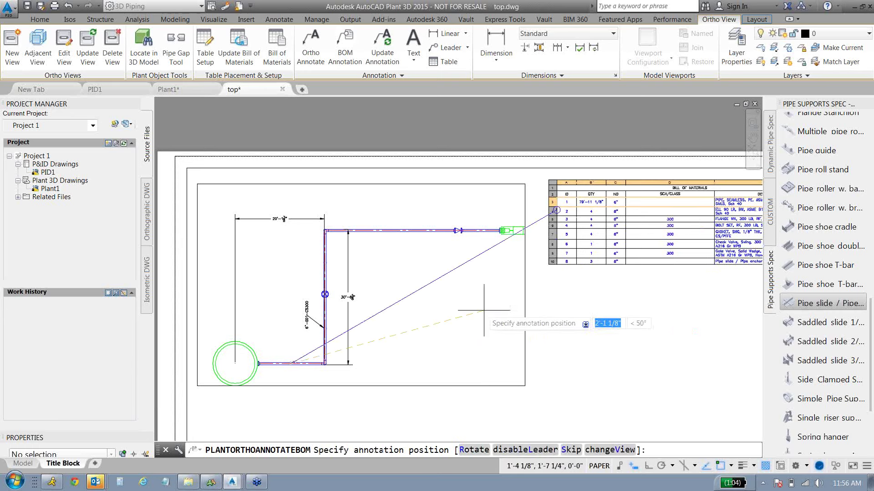
scroll(285, 351, "up", 5)
left_click(265, 339)
left_click(319, 267)
mouse_move(456, 178)
middle_mouse_down()
mouse_move(384, 340)
mouse_move(379, 419)
middle_mouse_up()
scroll(379, 419, "down", 2)
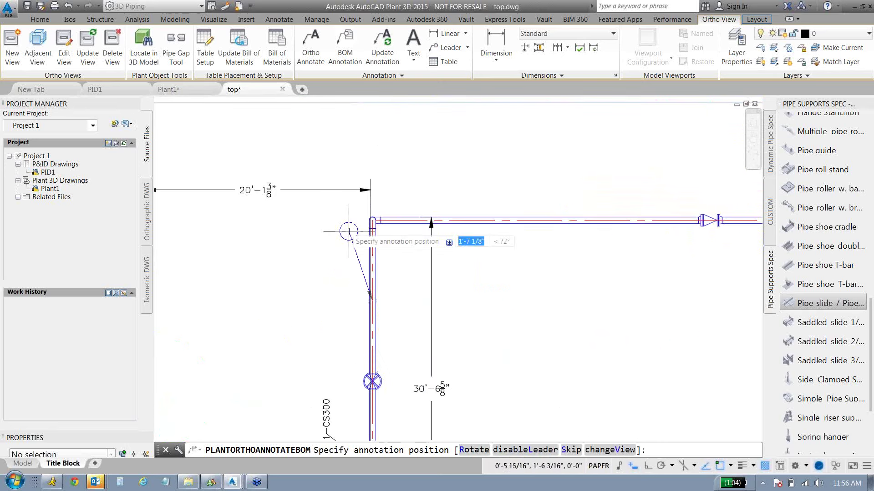
left_click(311, 254)
scroll(397, 193, "up", 2)
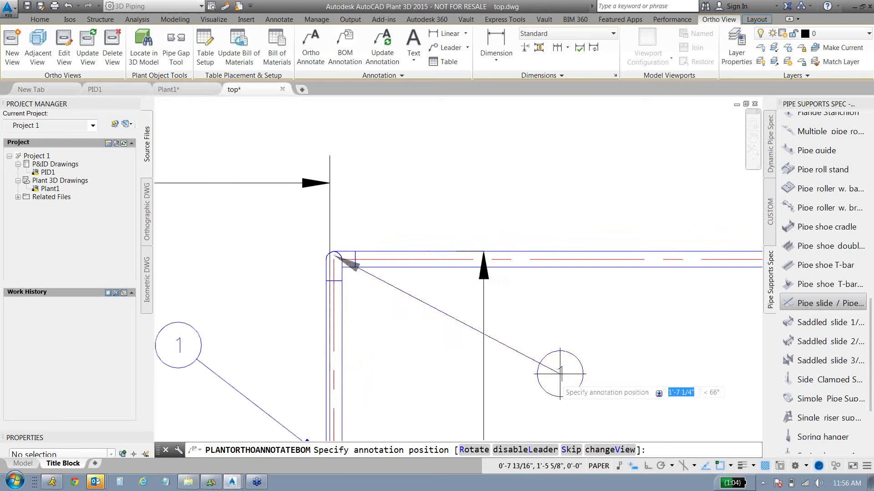
- Switch to the lower view and place item-1 balloons along its pipe run near the pump
left_click(601, 449)
scroll(587, 353, "down", 3)
scroll(481, 277, "up", 1)
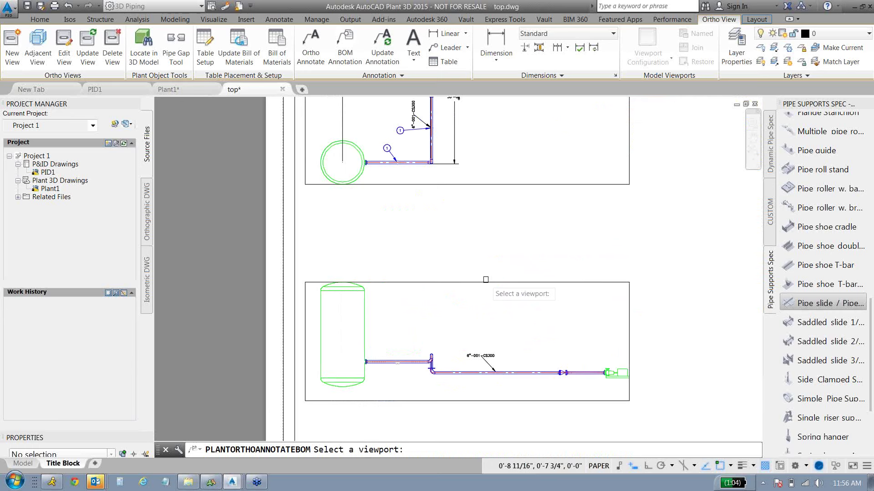
left_click(486, 279)
scroll(409, 360, "up", 4)
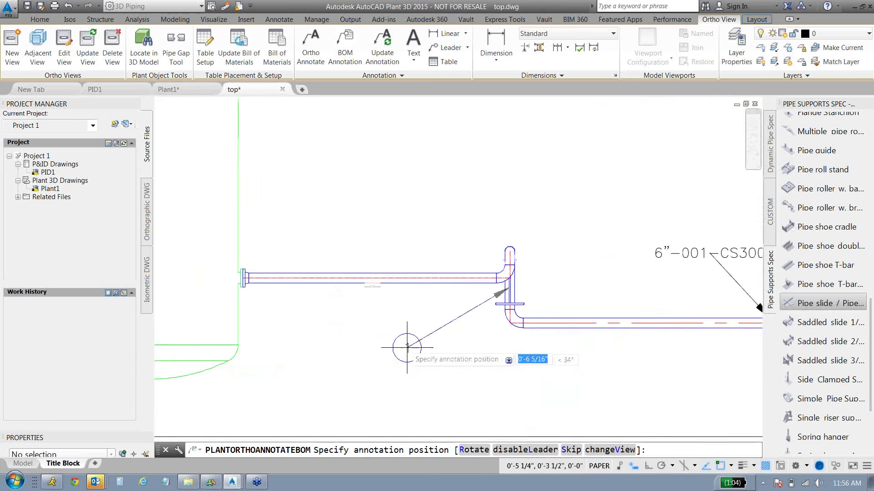
left_click(413, 324)
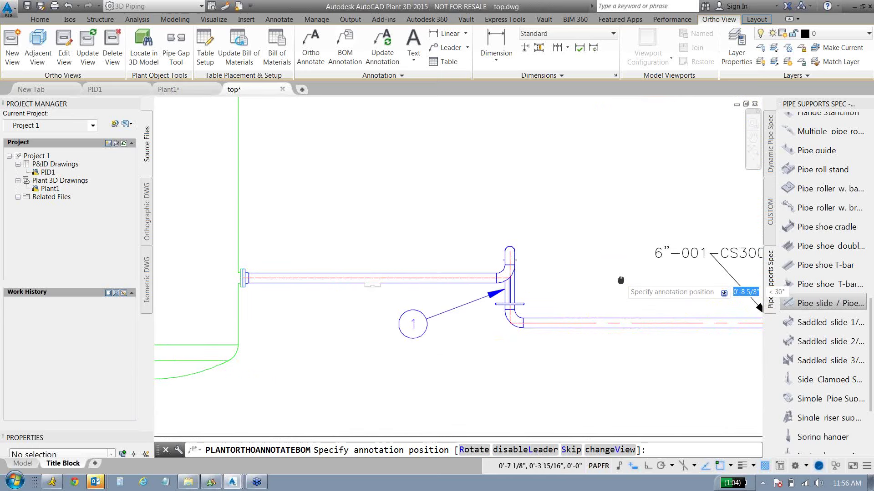
middle_click_drag(621, 280, 423, 265)
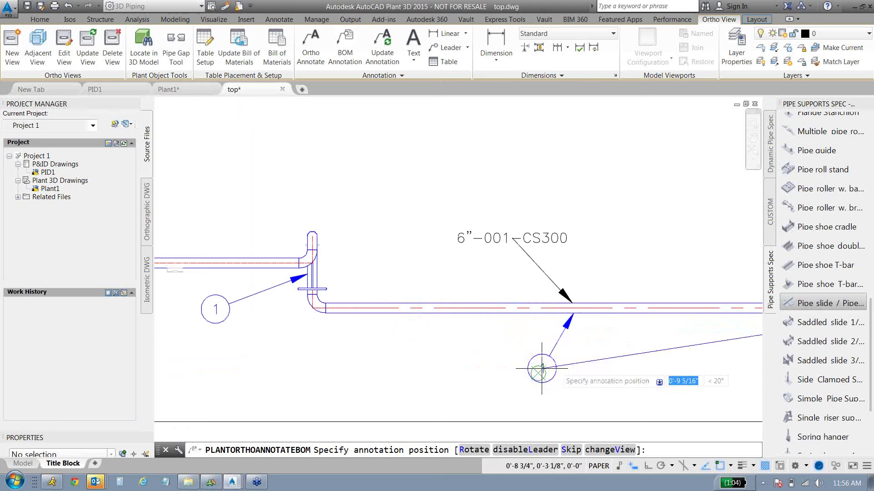
middle_click_drag(669, 348, 293, 311)
scroll(293, 310, "down", 2)
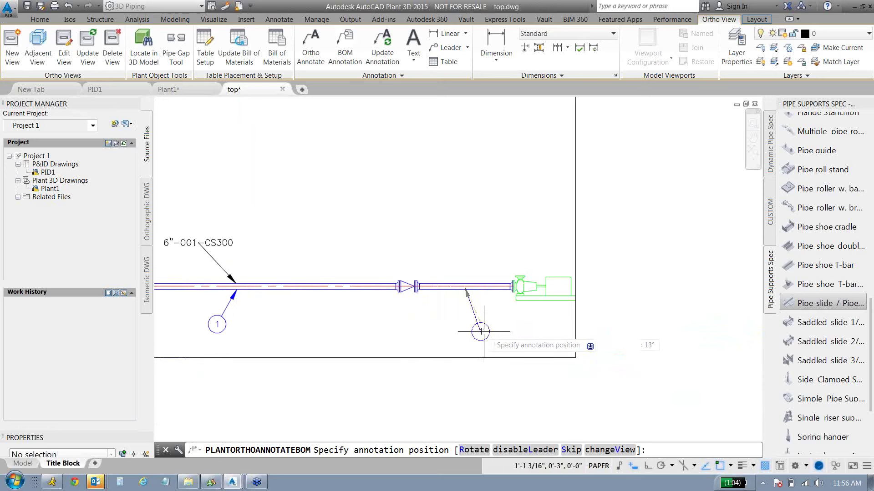
left_click(503, 328)
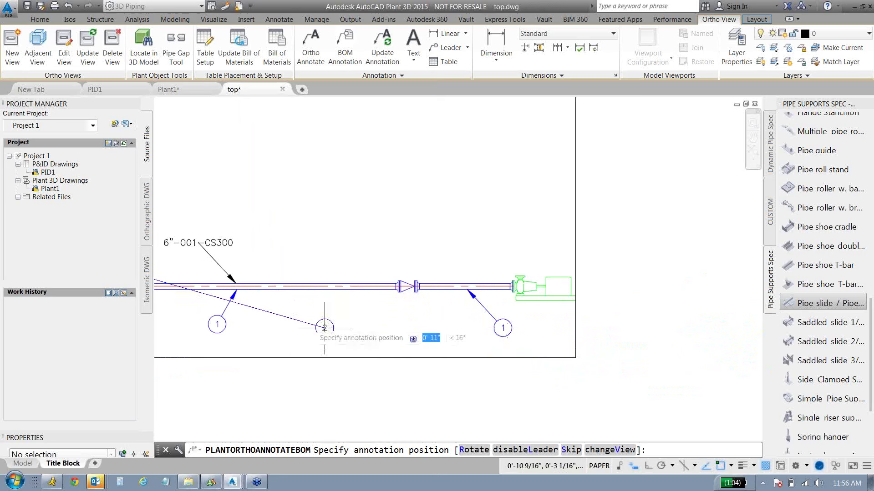
- Place two item-2 balloons on the elbow near the tank and finish annotating
middle_click_drag(213, 301, 649, 334)
scroll(472, 279, "up", 4)
left_click(370, 197)
left_click(446, 169)
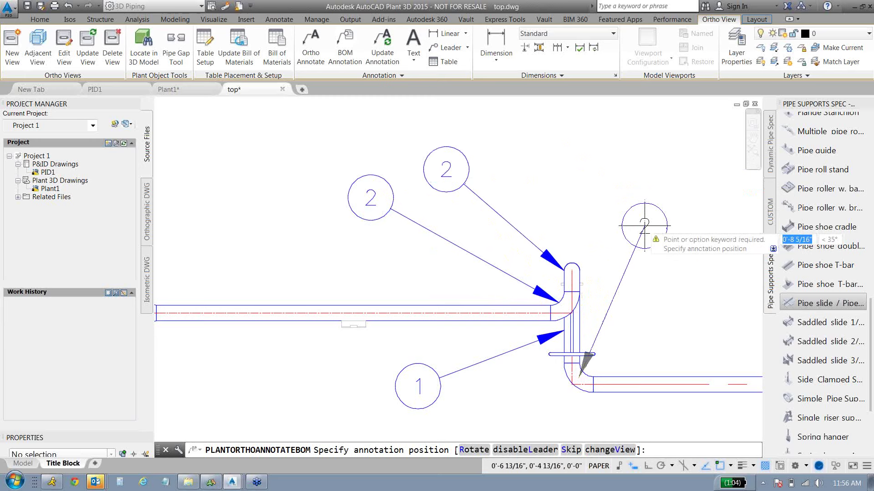
key("Escape")
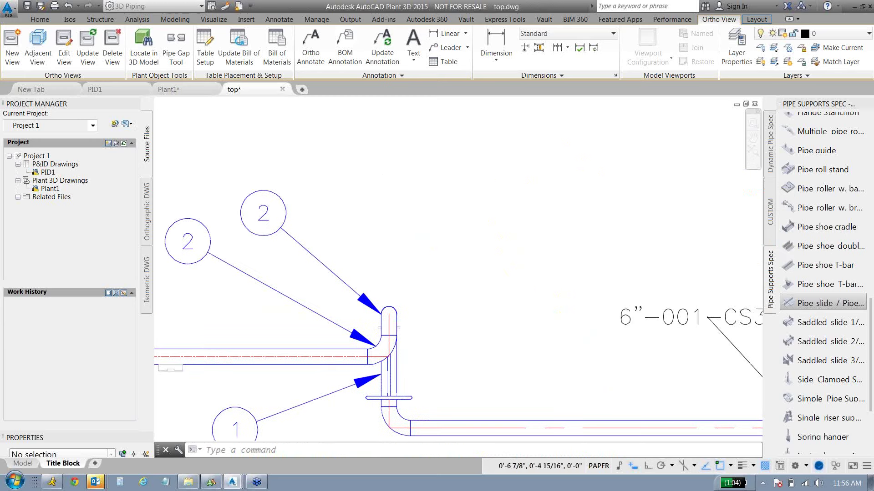
scroll(655, 211, "down", 6)
- Review the upper view, the BOM table and the lower view's elbow balloons
middle_click_drag(585, 229, 372, 325)
scroll(430, 240, "down", 2)
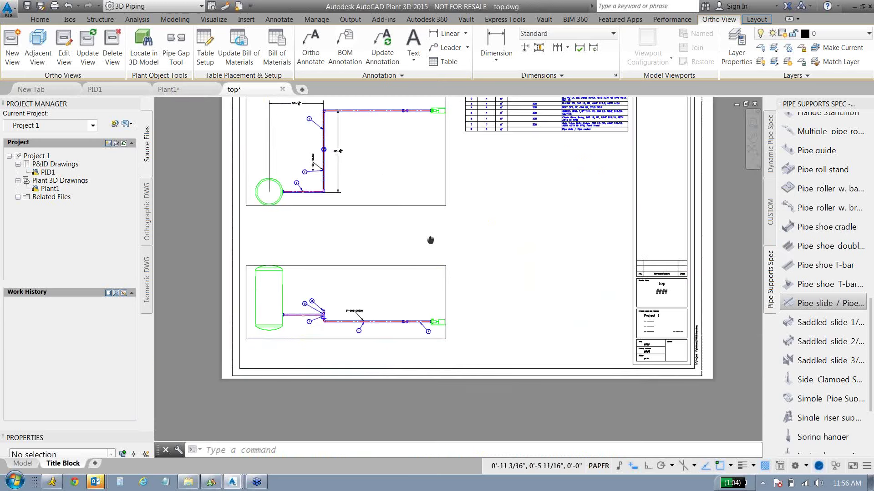
scroll(431, 241, "up", 6)
scroll(517, 351, "down", 2)
middle_click_drag(530, 352, 462, 279)
scroll(482, 400, "down", 2)
middle_click_drag(482, 400, 439, 242)
scroll(326, 322, "up", 4)
scroll(327, 321, "up", 2)
scroll(333, 321, "down", 2)
- Check the pump end and the title block's Area and Author rows, then return to the Plant1 model
middle_click_drag(641, 235, 503, 322)
scroll(503, 323, "down", 1)
scroll(503, 323, "down", 2)
middle_click_drag(605, 261, 419, 263)
middle_click_drag(639, 356, 512, 270)
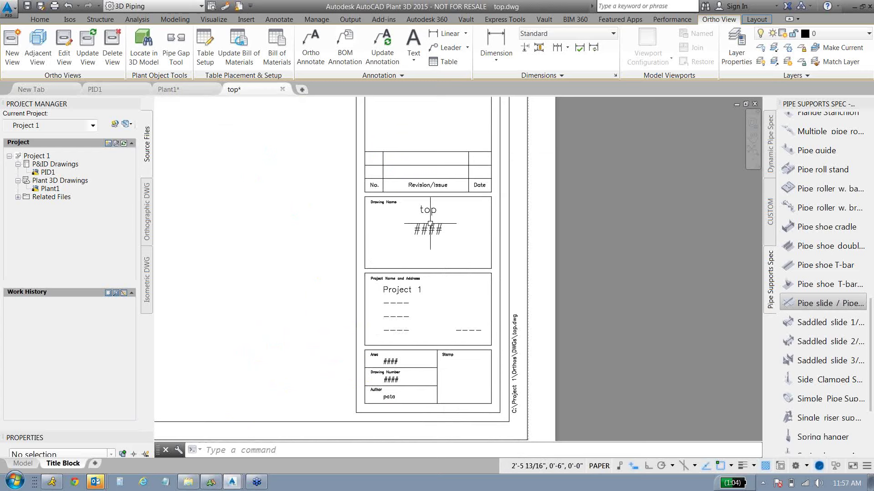
left_click(175, 93)
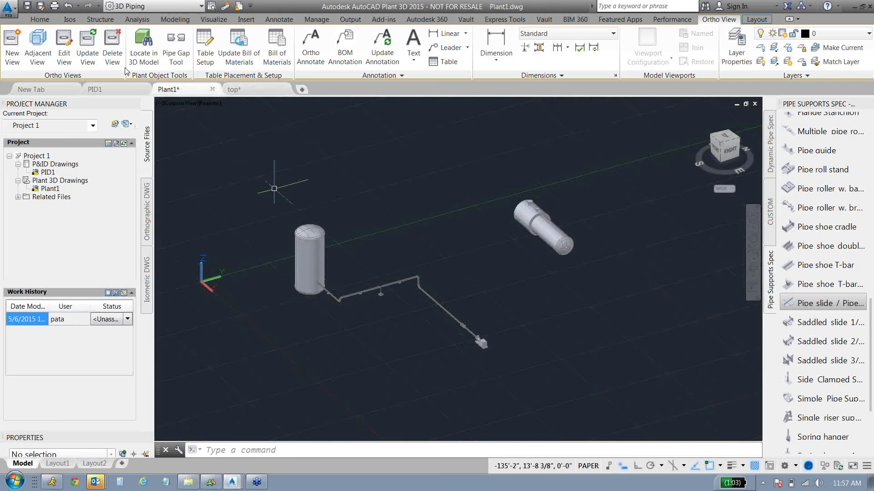
- Create a production isometric of line 001 with the Final_ANSI-C iso style, leaving the advanced options unchanged
left_click(69, 20)
left_click(41, 50)
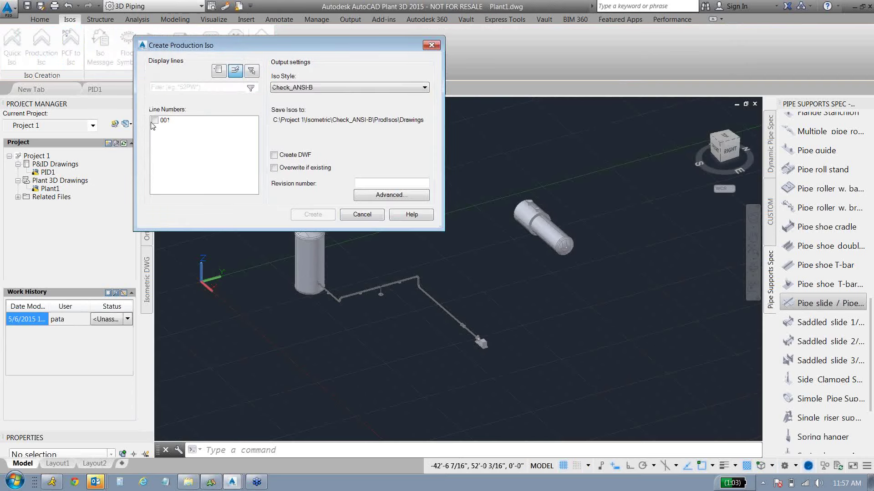
left_click(156, 120)
left_click(319, 88)
left_click(296, 121)
left_click(380, 198)
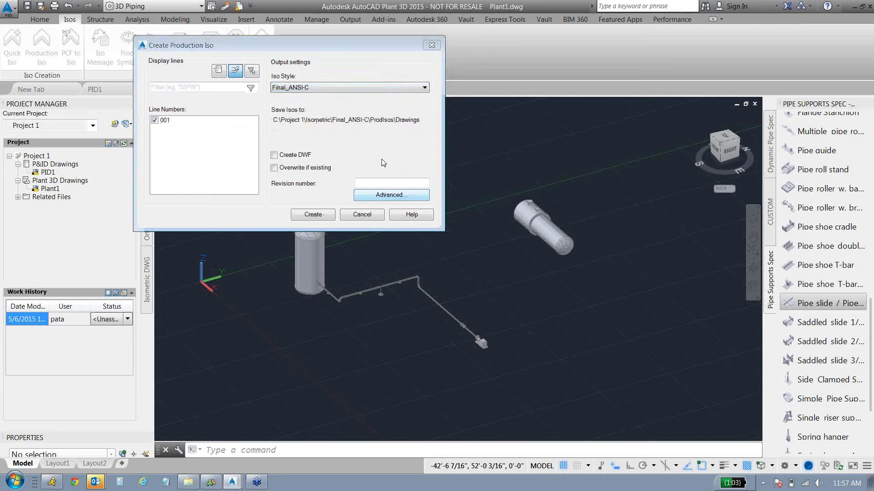
left_click(352, 303)
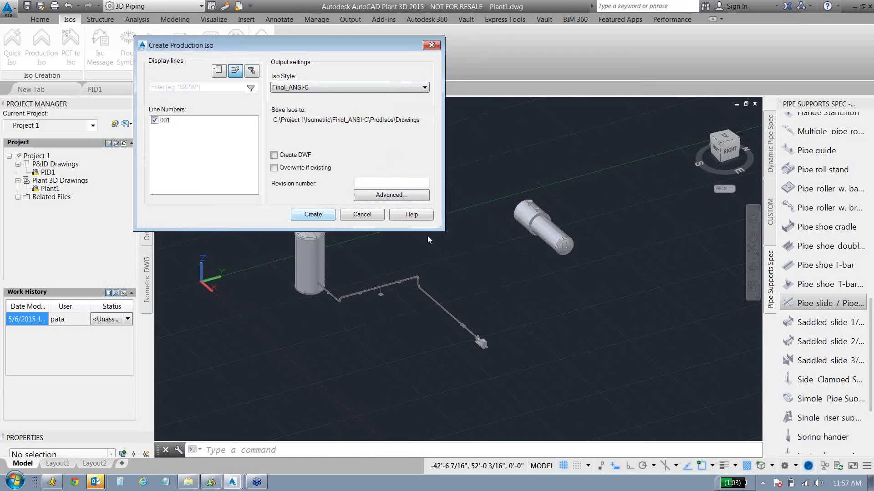
key("Return")
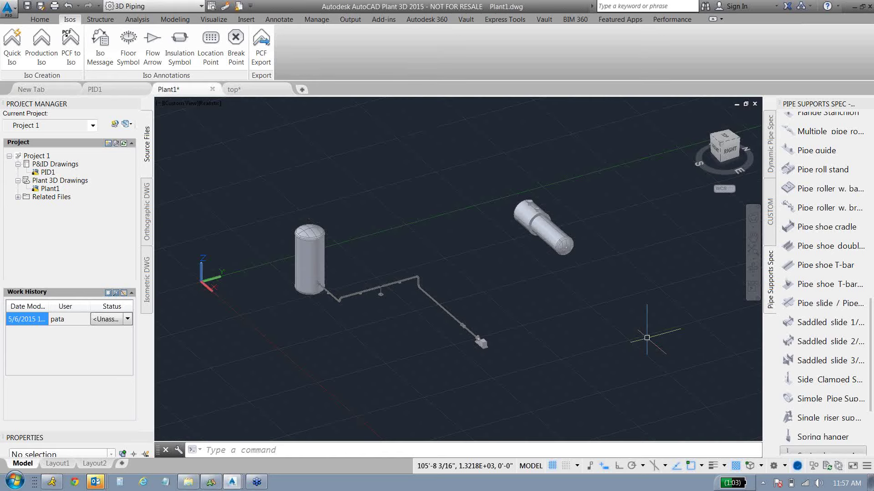
- Pan the 3D model while the isometric generation runs to completion
middle_click_drag(591, 342, 501, 326)
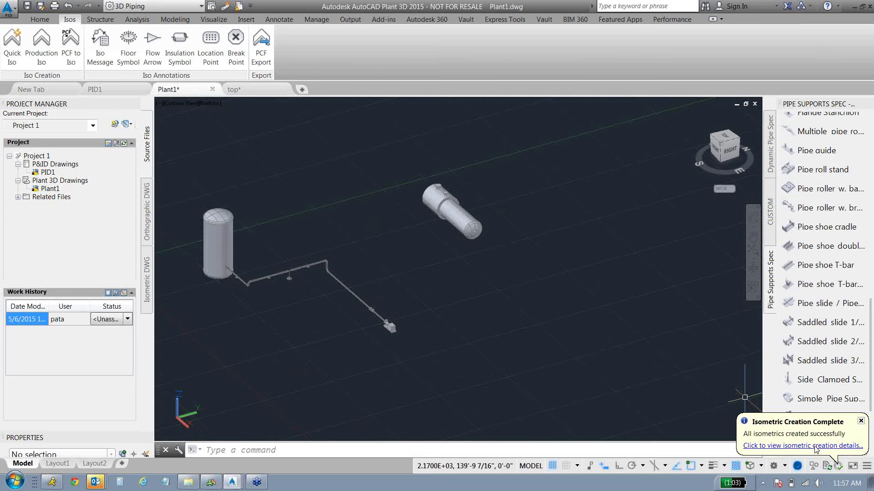
- Open the generated isometric 001.dwg and view the whole sheet with its tables and title block
left_click(815, 449)
left_click(478, 209)
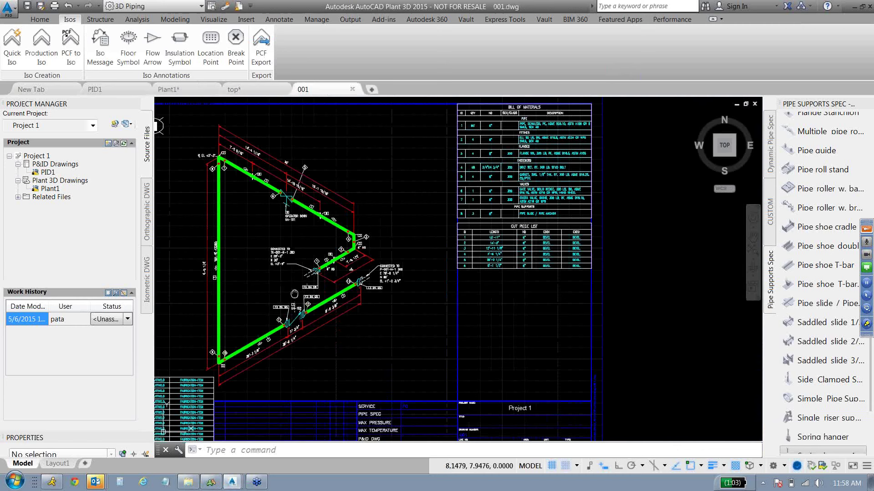
middle_click_drag(294, 294, 417, 318)
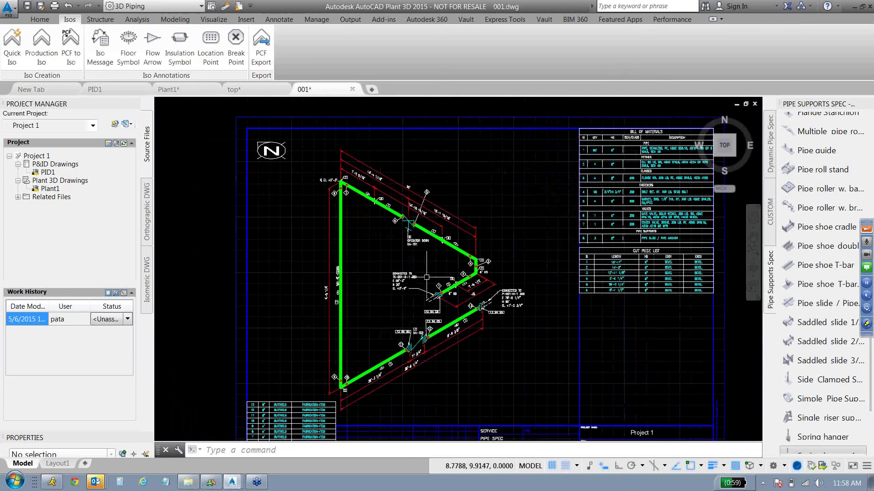
scroll(422, 282, "up", 2)
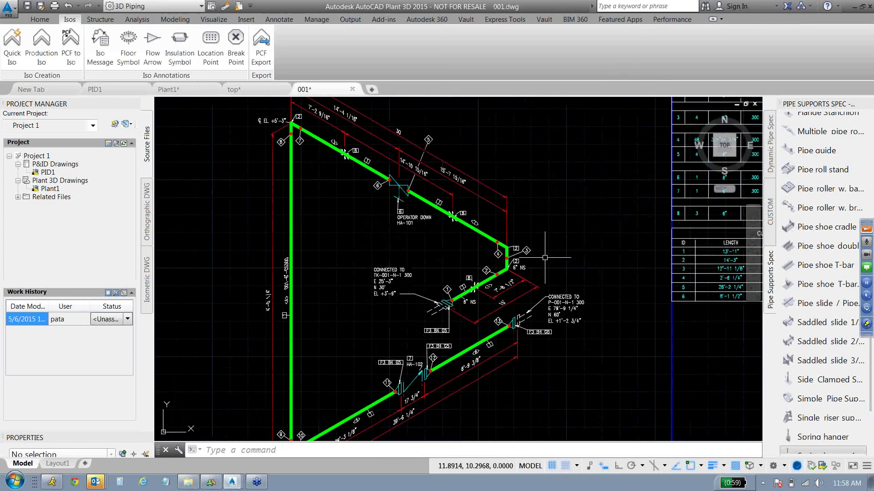
scroll(545, 258, "down", 2)
middle_click_drag(545, 258, 431, 293)
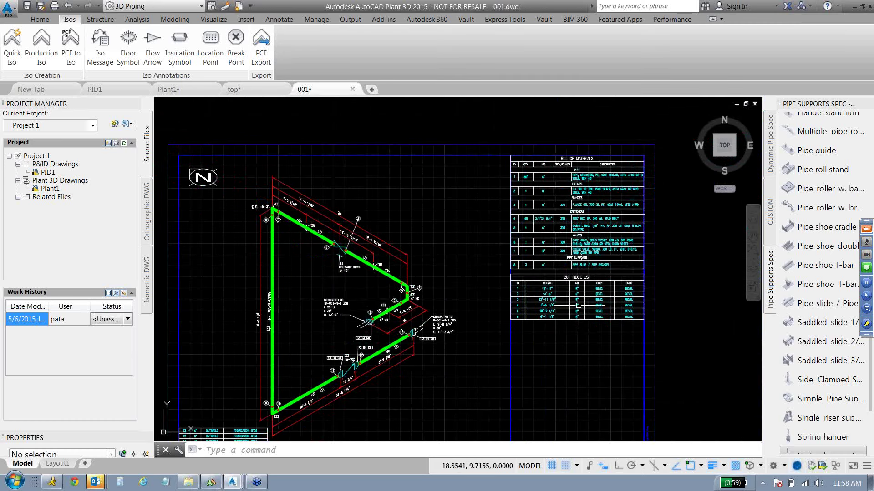
middle_click_drag(499, 347, 567, 257)
scroll(448, 243, "up", 2)
- Inspect the upper and lower pipe runs, their dimensions and connection labels
middle_click_drag(448, 243, 425, 337)
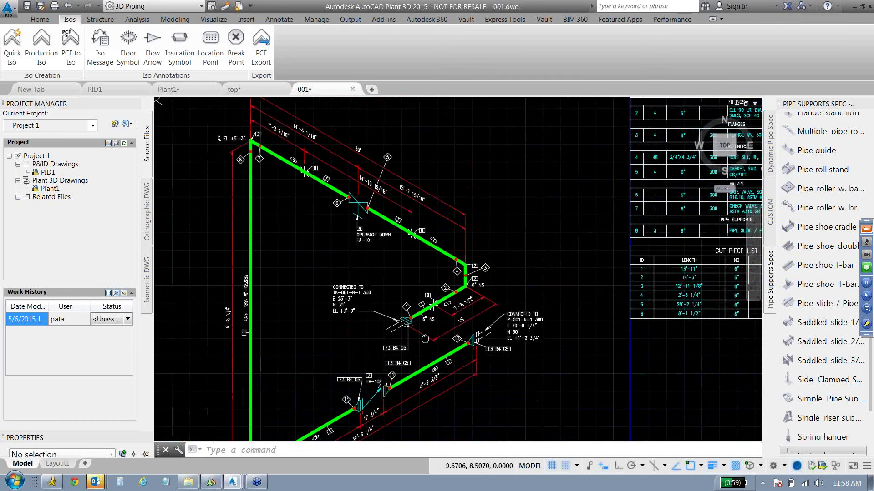
scroll(432, 276, "up", 2)
middle_click_drag(433, 277, 500, 354)
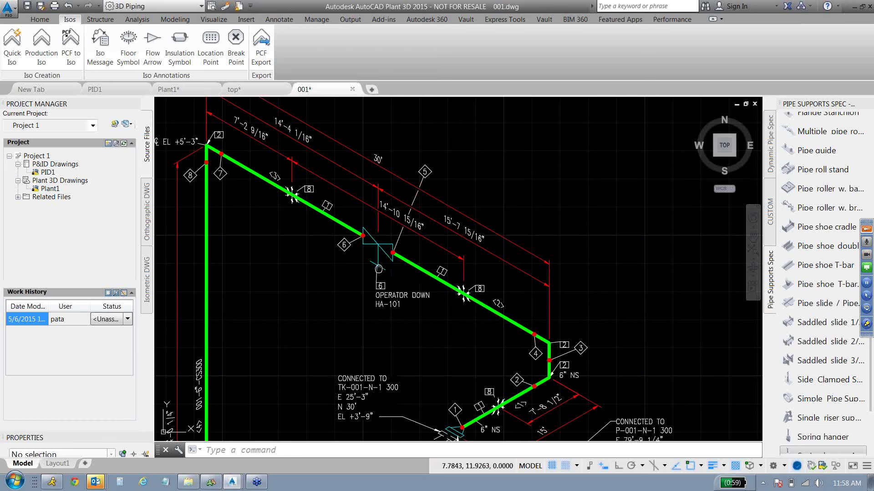
middle_click_drag(378, 269, 438, 335)
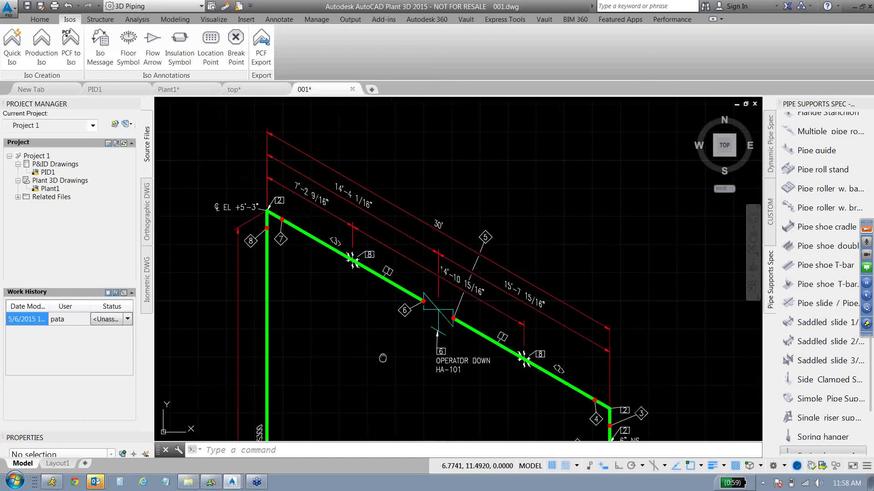
middle_click_drag(382, 358, 378, 260)
scroll(379, 260, "down", 2)
mouse_move(424, 365)
middle_mouse_down()
mouse_move(449, 265)
mouse_move(428, 319)
middle_mouse_up()
scroll(428, 318, "down", 2)
scroll(537, 314, "up", 3)
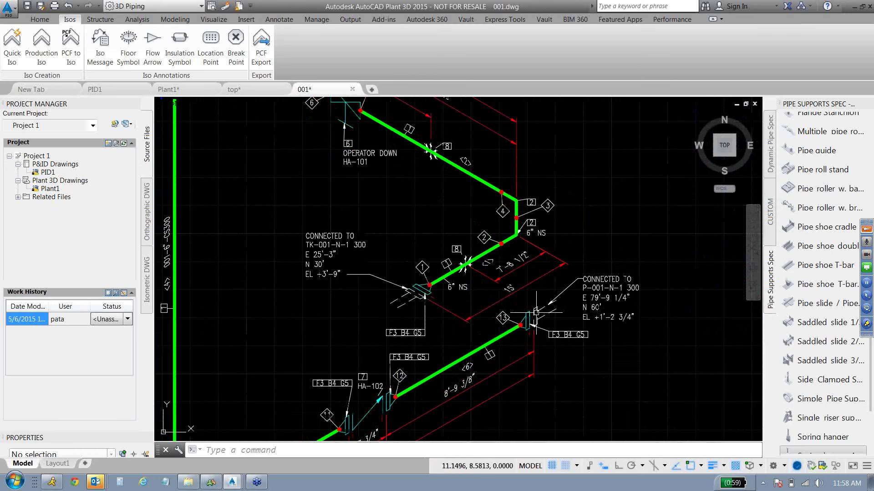
- Turn off lineweight display so pipes draw thin, then check the HA-101 valve labels
left_click(712, 466)
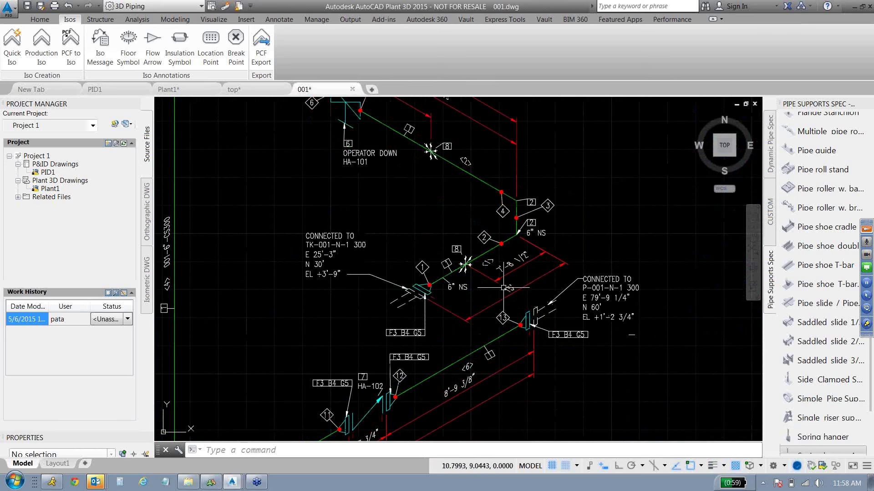
scroll(504, 289, "down", 3)
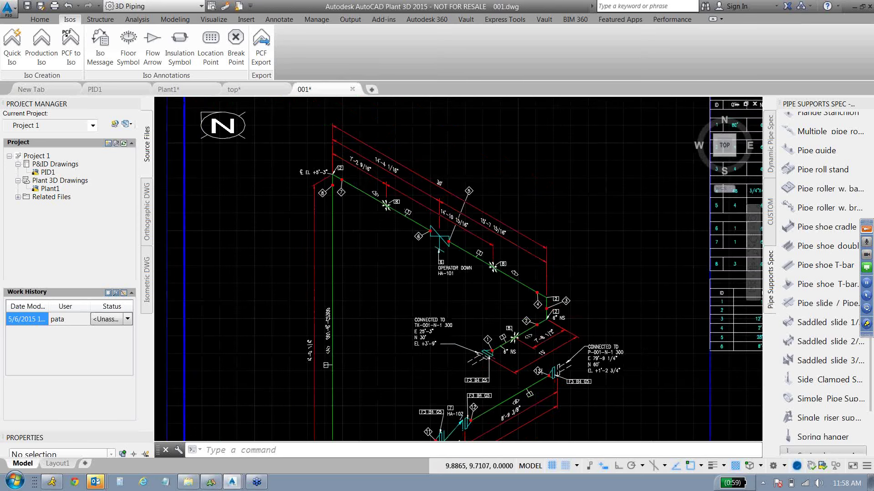
scroll(515, 332, "up", 2)
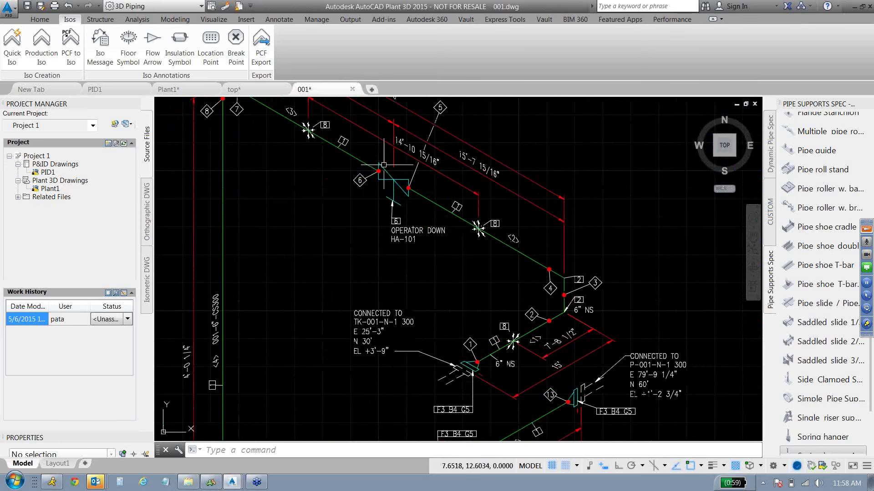
middle_click_drag(456, 370, 478, 294)
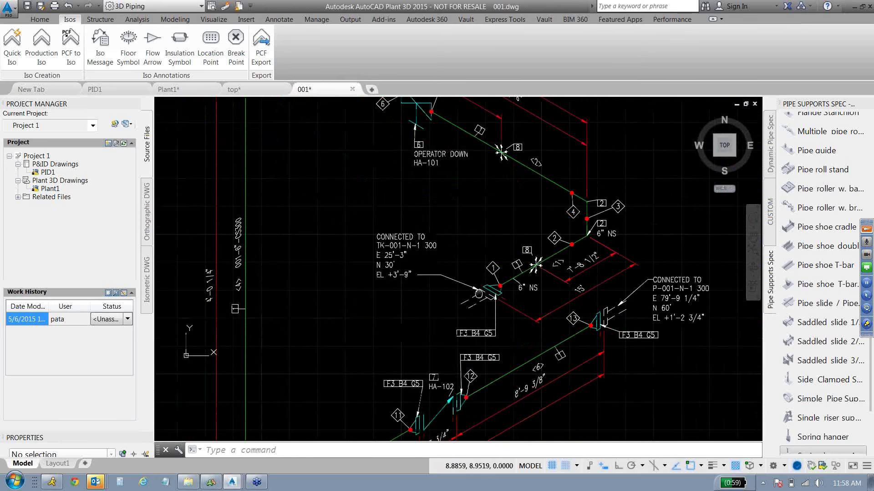
scroll(479, 252, "down", 2)
scroll(463, 210, "up", 2)
scroll(424, 194, "up", 4)
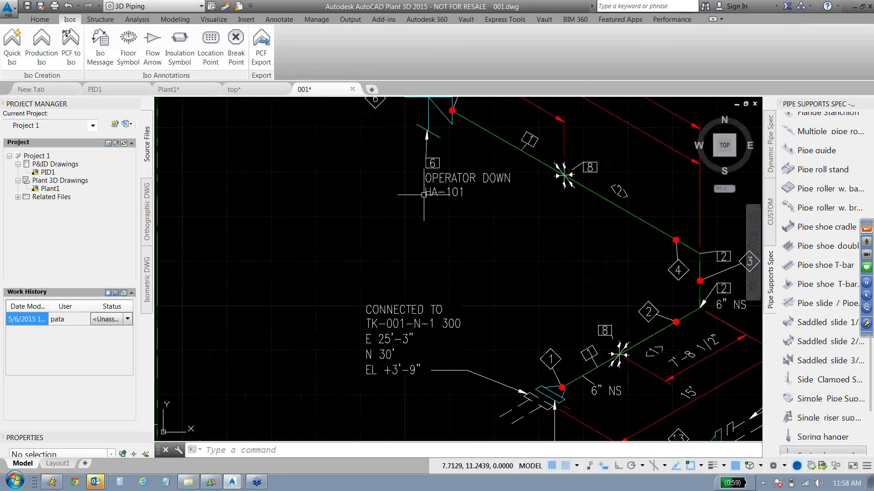
scroll(423, 194, "down", 3)
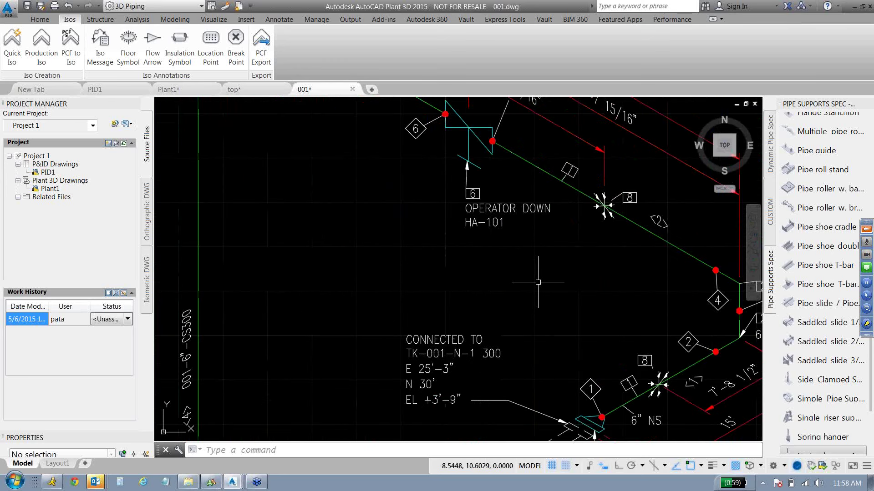
scroll(333, 258, "up", 3)
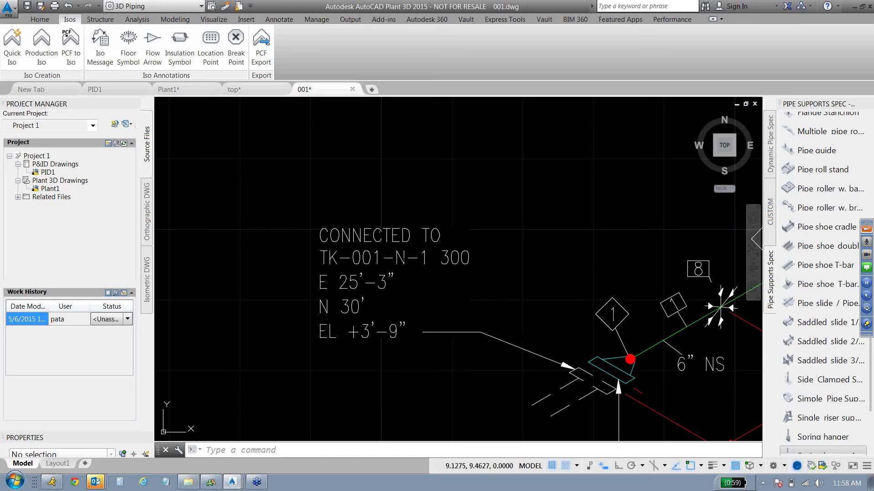
scroll(610, 314, "down", 2)
scroll(620, 325, "down", 2)
- Pan to the HA-102 pipe segment, then bring the Bill of Materials toward the centre
middle_click_drag(646, 355, 480, 262)
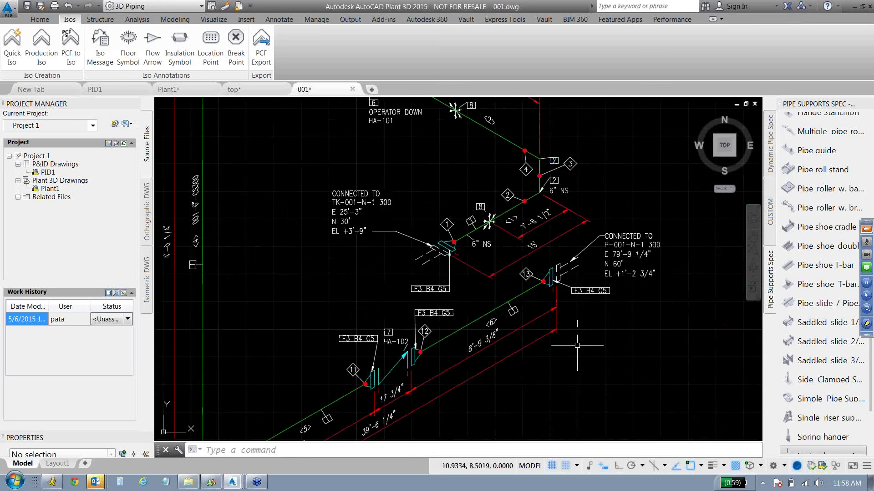
scroll(334, 431, "up", 5)
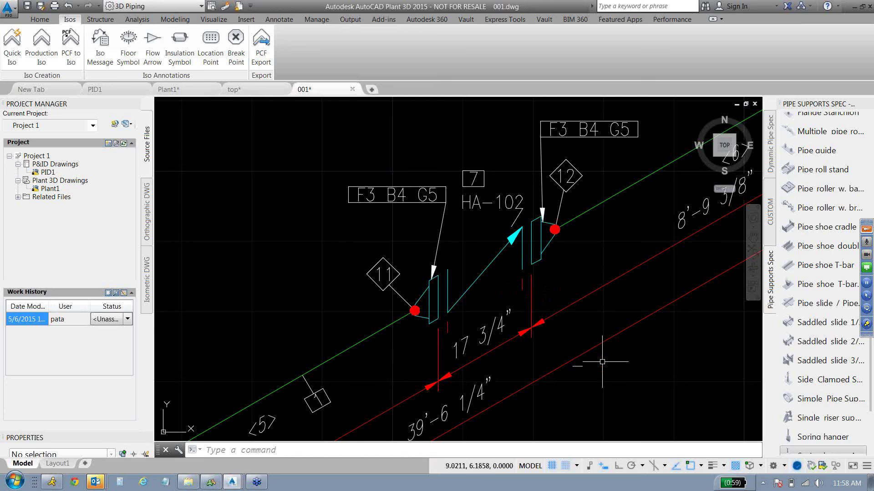
scroll(628, 322, "down", 7)
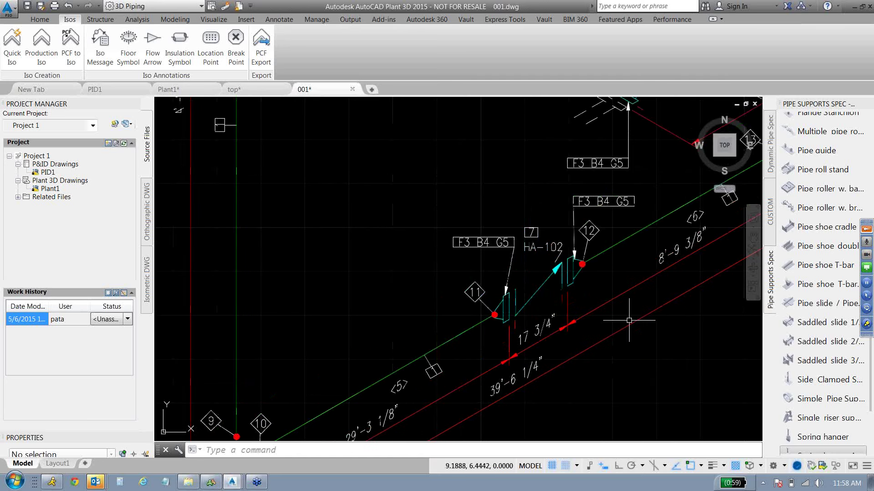
middle_click_drag(673, 285, 533, 381)
mouse_move(691, 261)
middle_mouse_down()
mouse_move(629, 268)
mouse_move(388, 368)
middle_mouse_up()
scroll(551, 282, "up", 2)
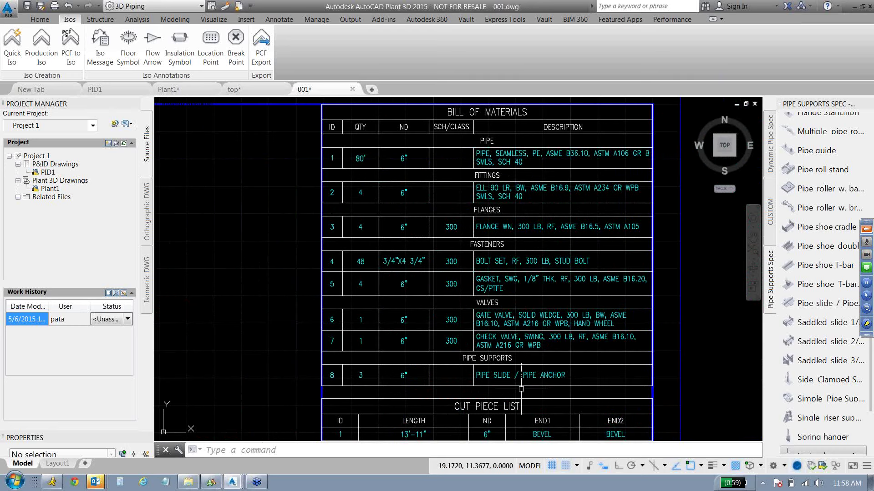
- Review the Cut Piece List, then list isometric drawings showing 001.dwg under Final_ANSI-C
middle_click_drag(521, 389, 501, 225)
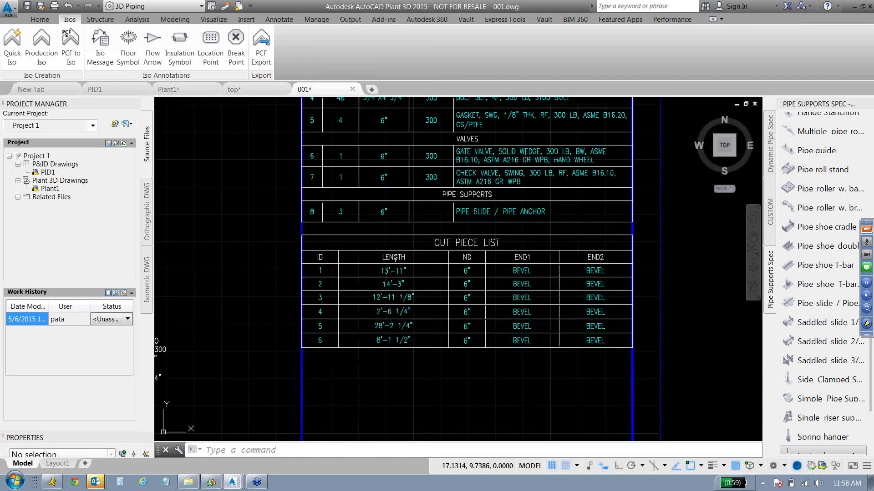
scroll(546, 300, "up", 2)
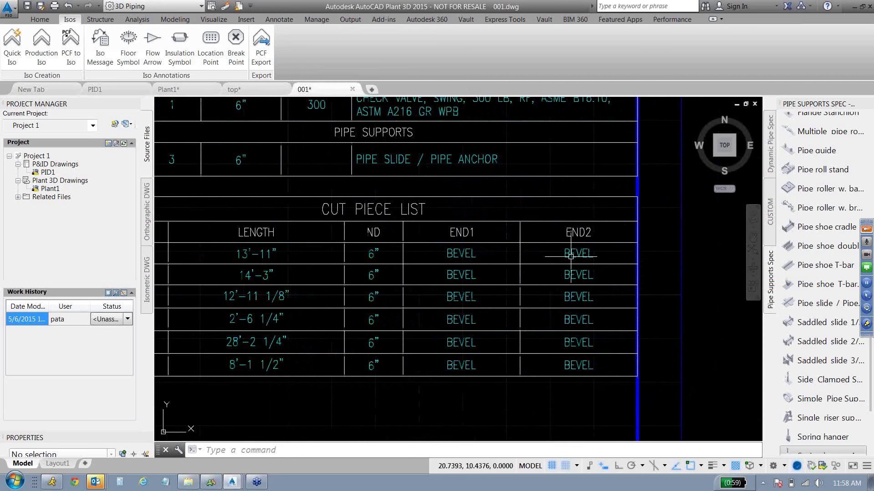
scroll(401, 380, "down", 6)
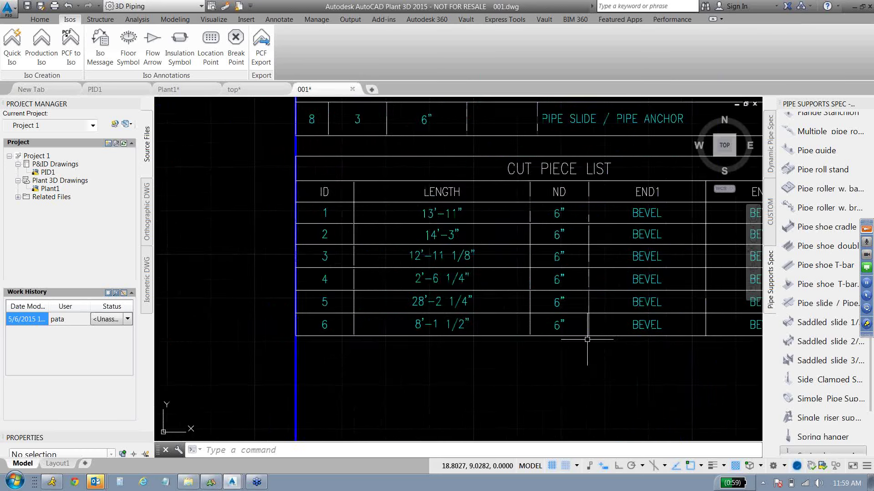
scroll(321, 398, "up", 4)
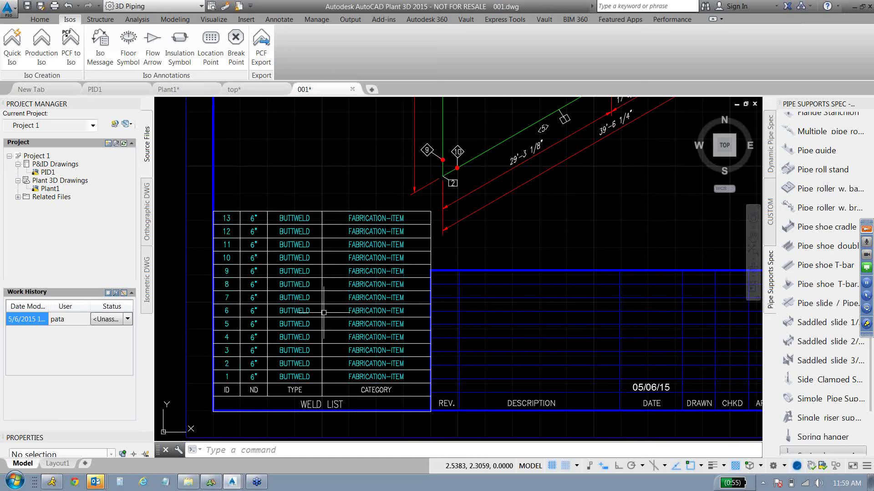
mouse_move(634, 187)
middle_mouse_down()
mouse_move(589, 220)
mouse_move(476, 262)
middle_mouse_up()
scroll(475, 263, "down", 5)
left_click(148, 271)
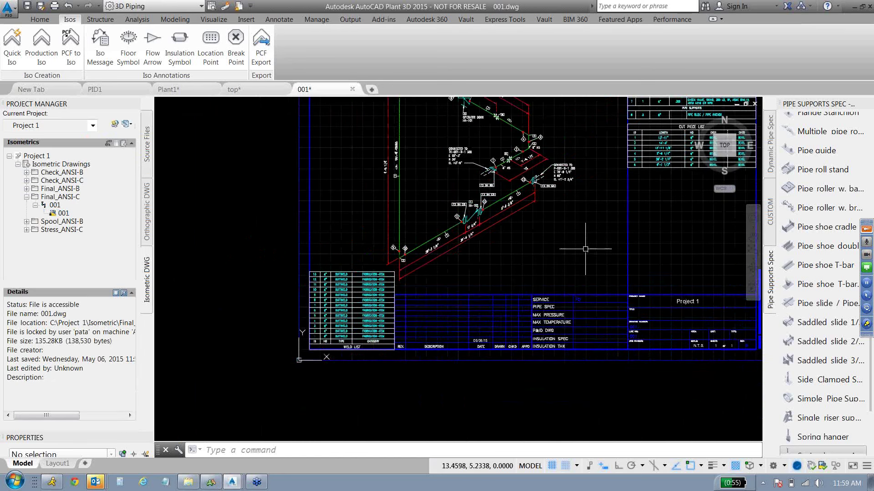
scroll(546, 264, "down", 3)
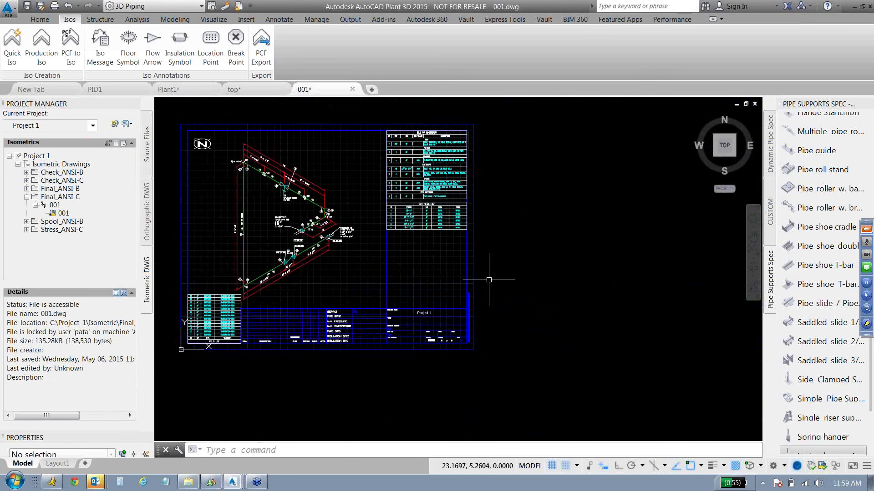